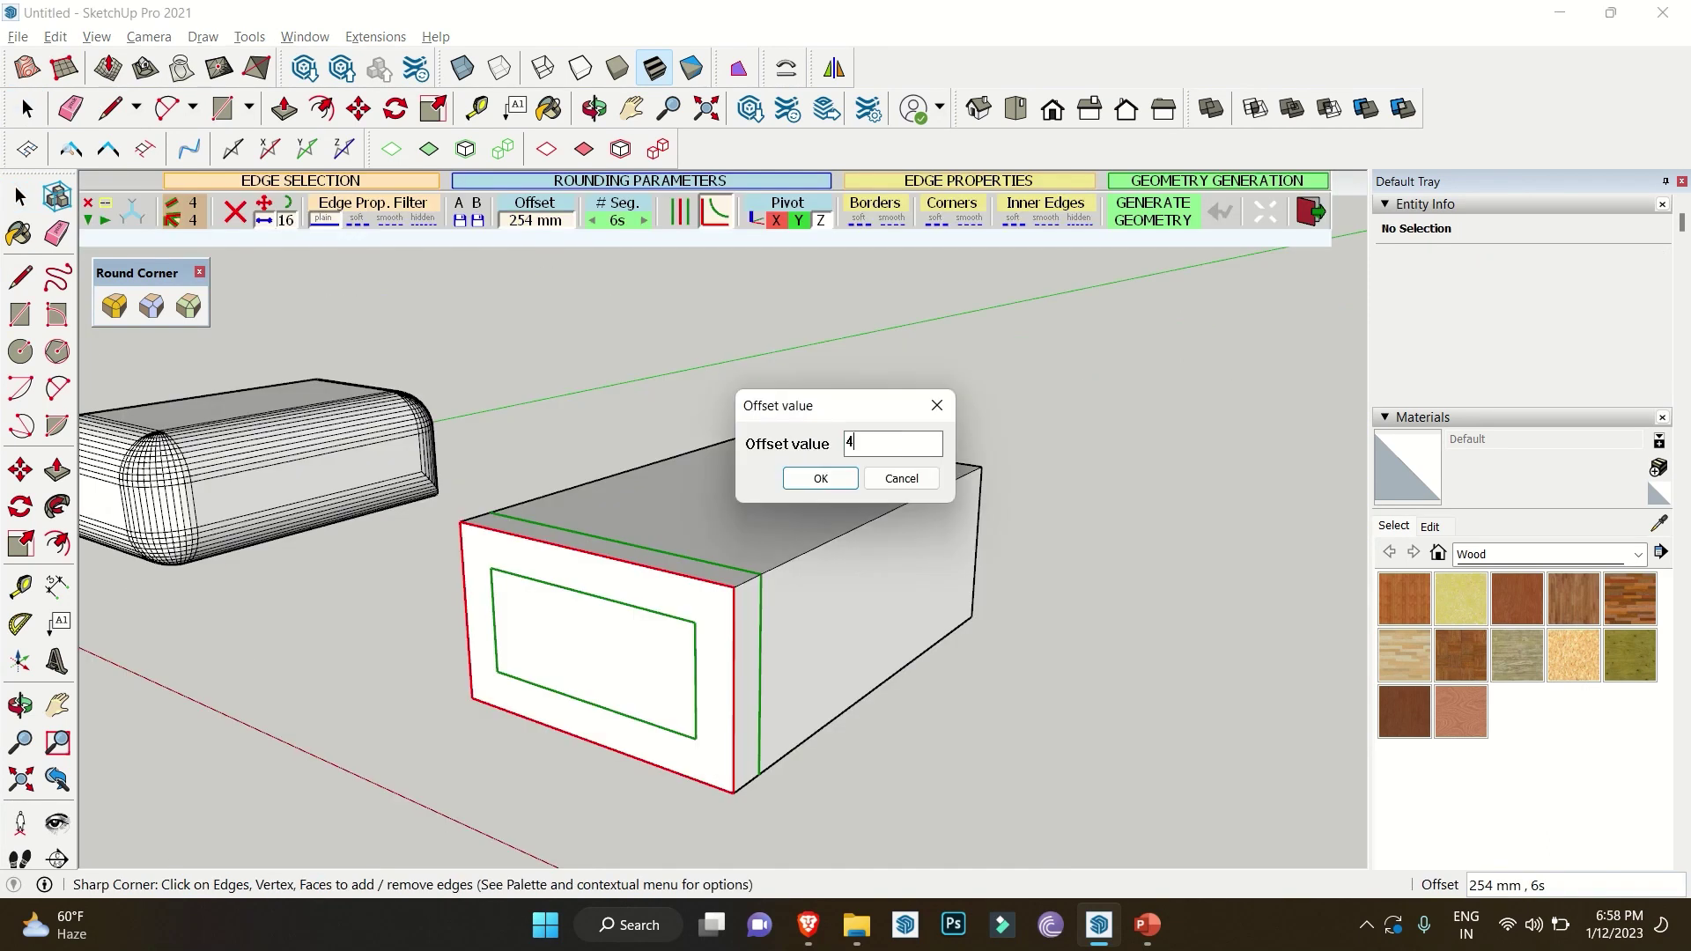
# - Add the side face's edges to the rounding and set the segment count to 12
pyautogui.click(763, 558)
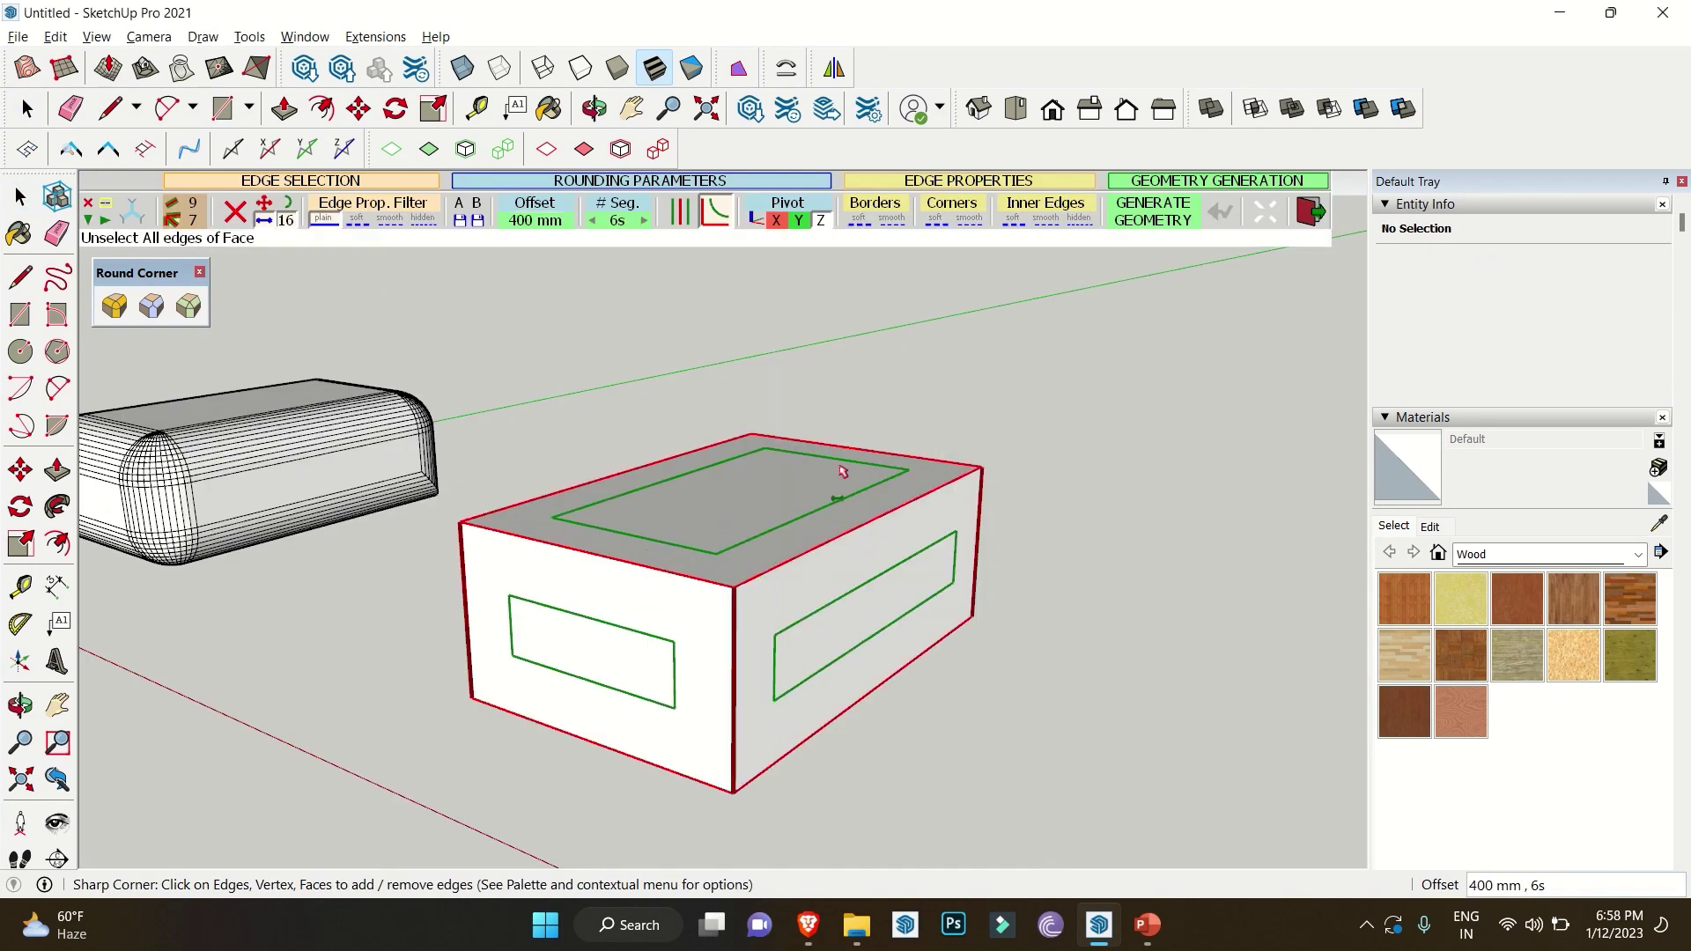
pyautogui.click(618, 220)
pyautogui.write('12')
pyautogui.press('Return')
pyautogui.moveTo(617, 458); pyautogui.dragTo(565, 468, button='middle')
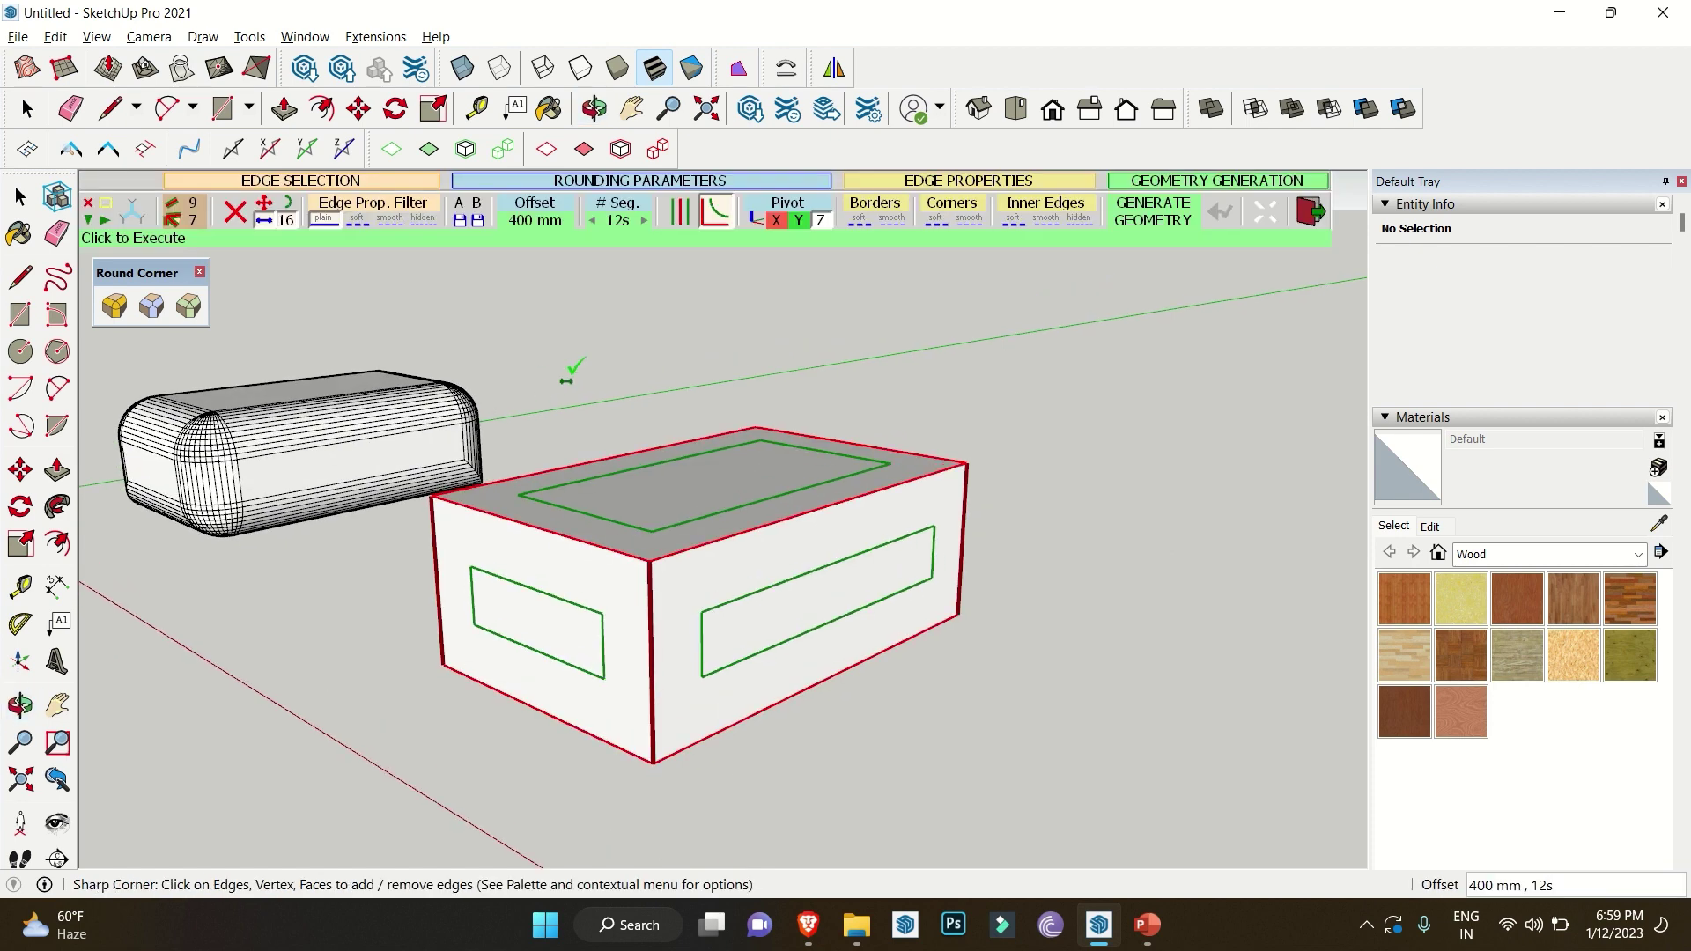
# - Apply the rounding, then scroll the SketchUcation page down to the Round/Sharp/Bevel examples
pyautogui.click(568, 374)
pyautogui.scroll(3, 568, 374)
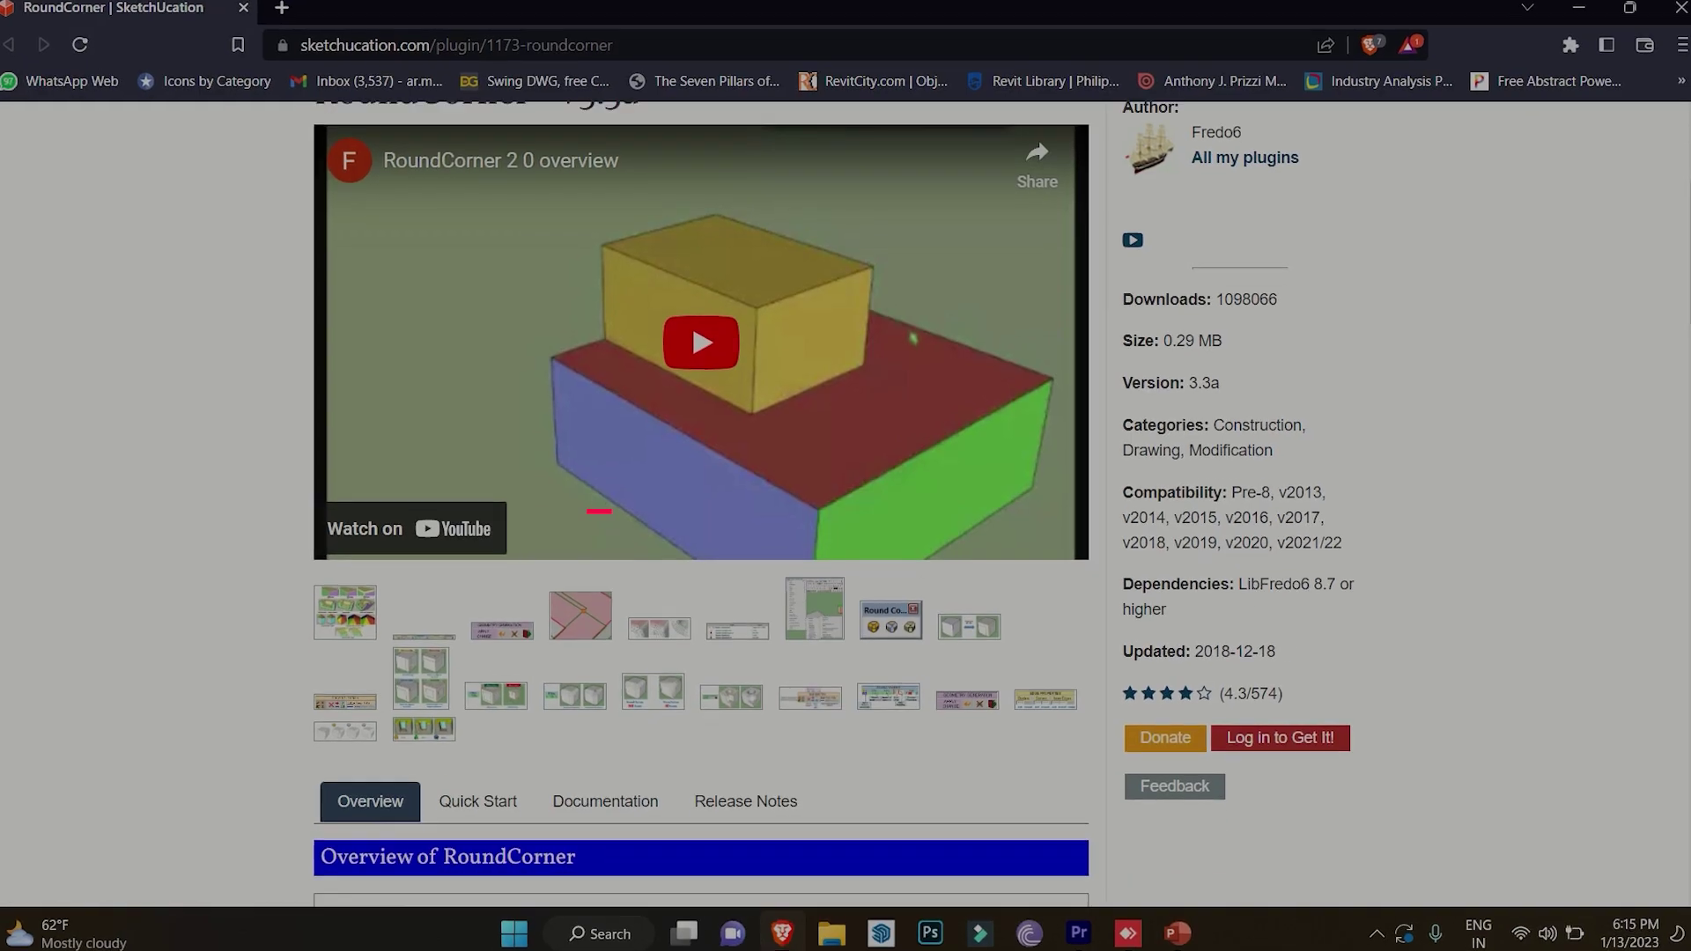
pyautogui.scroll(-3, 845, 502)
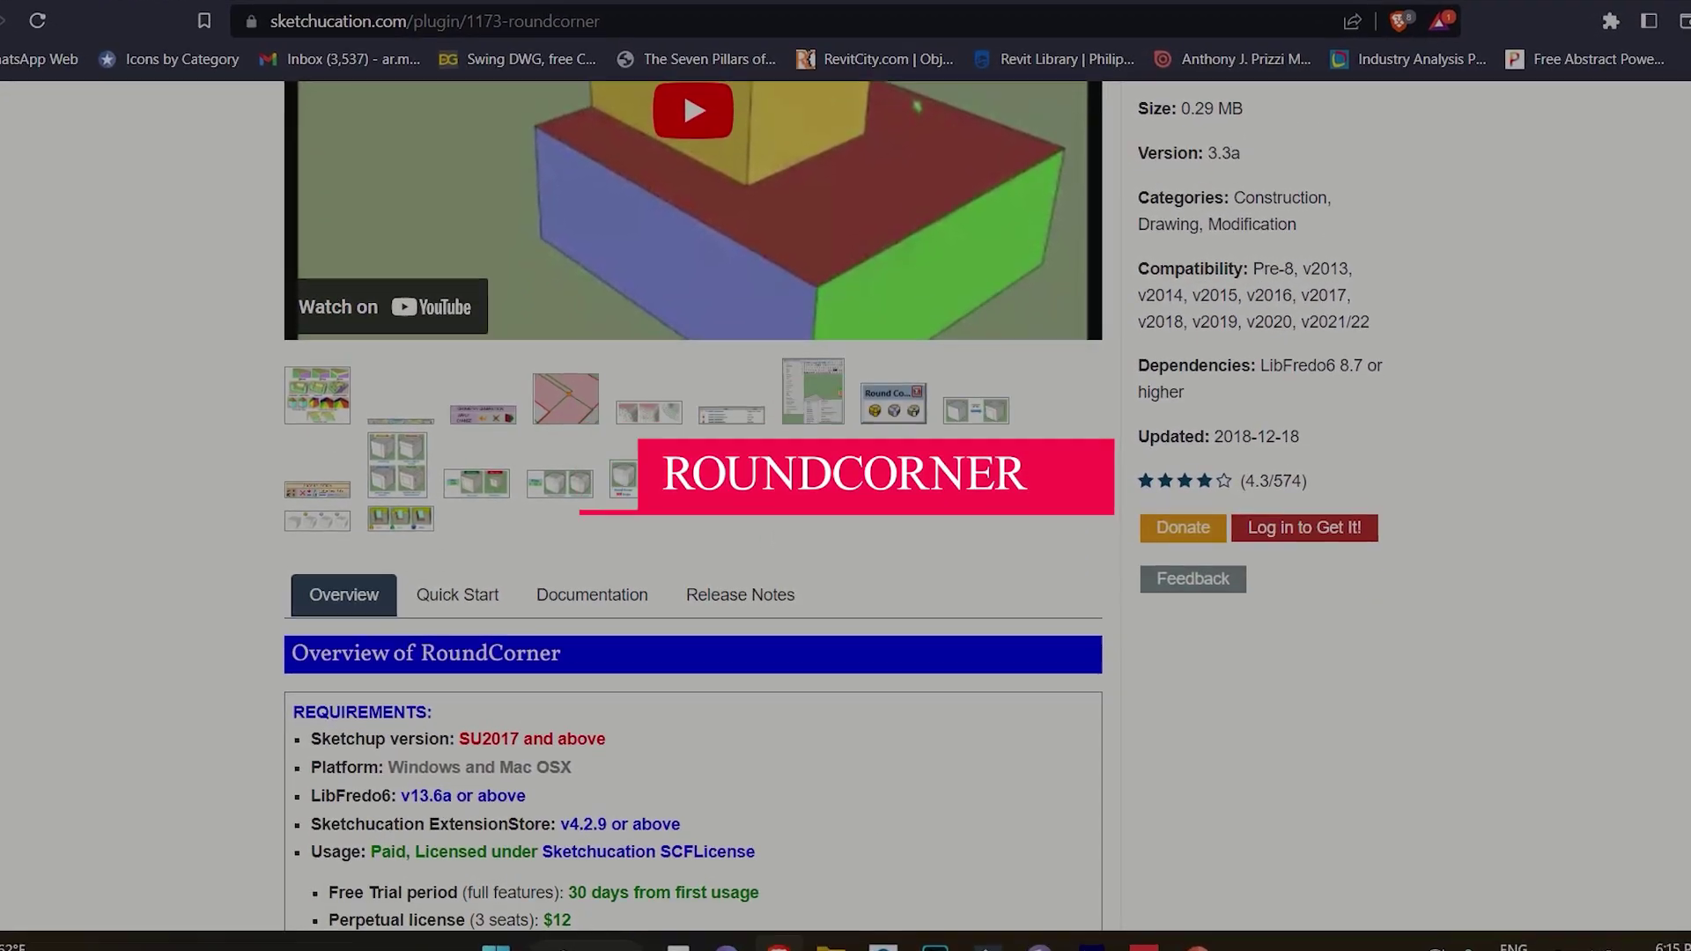
pyautogui.scroll(-8, 845, 528)
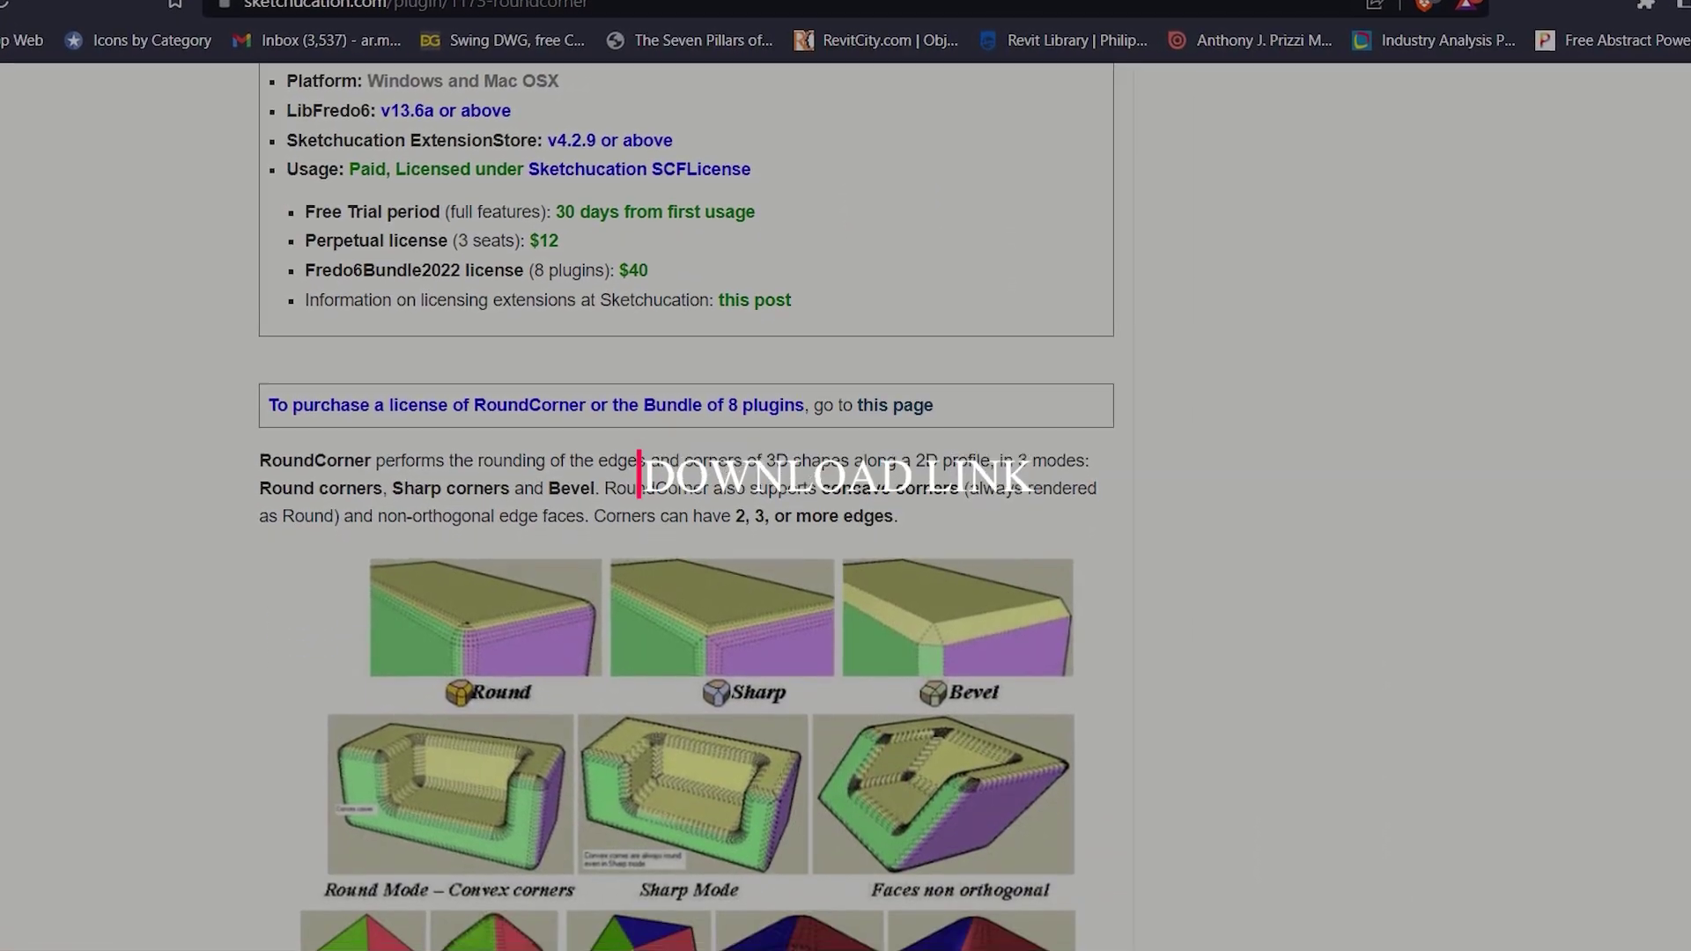
pyautogui.scroll(-5, 845, 528)
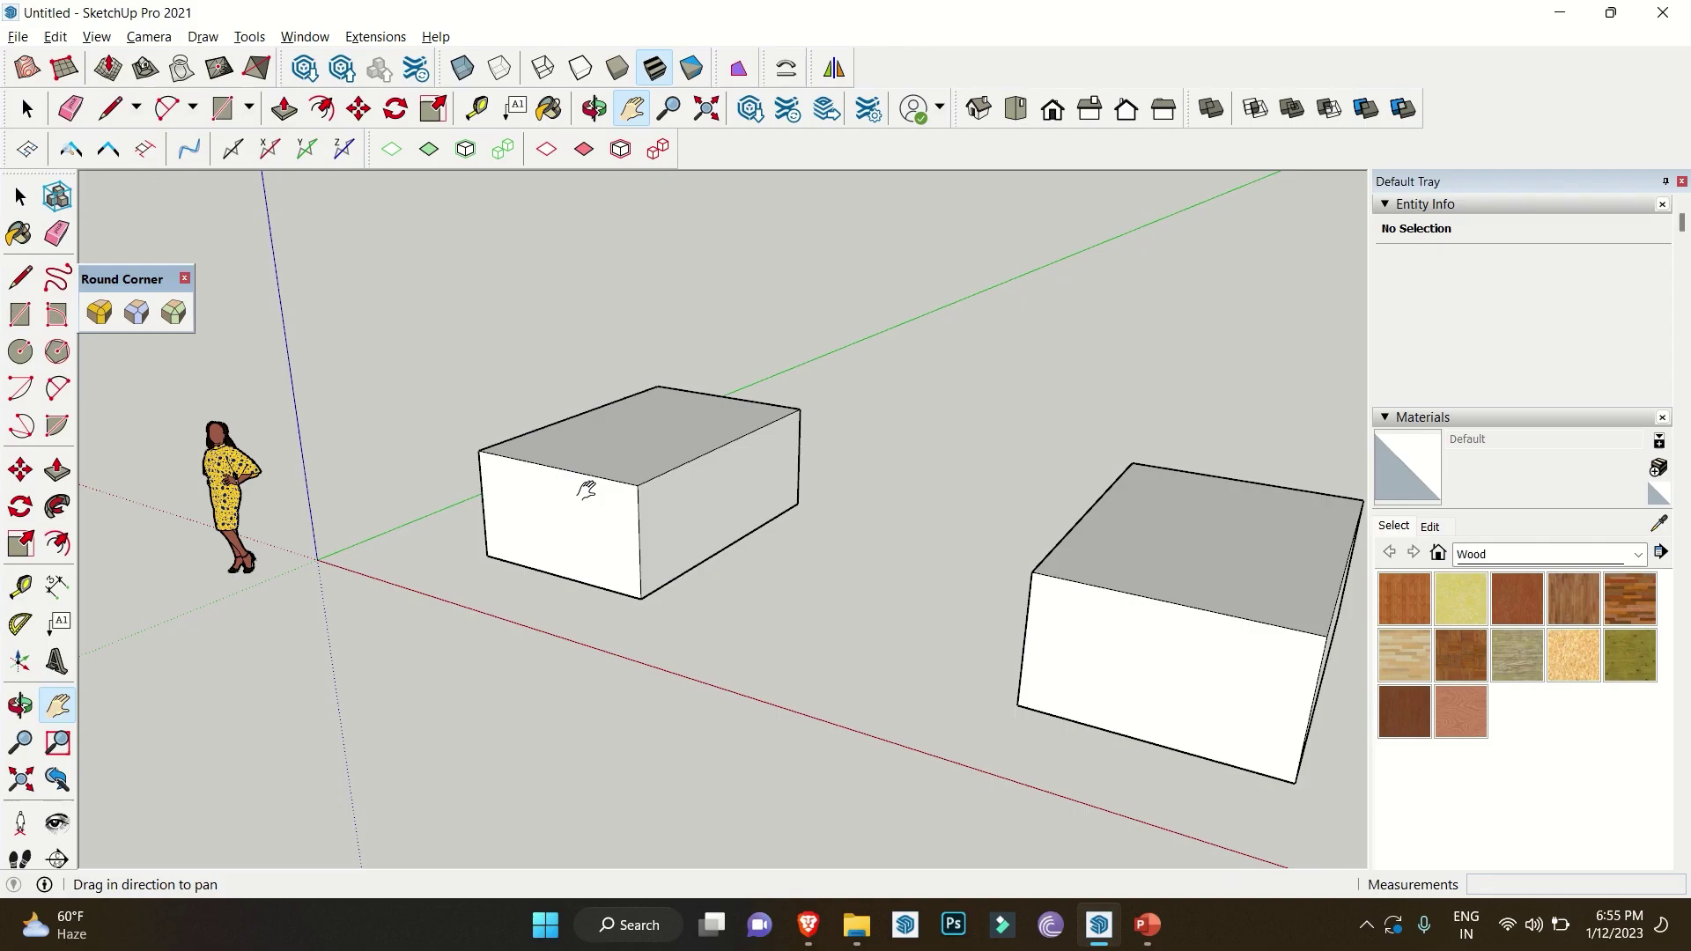
# - Zoom in on a box and activate Round Corner, moving the corner-tools toolbar aside
pyautogui.scroll(2, 585, 509)
pyautogui.moveTo(128, 279); pyautogui.dragTo(135, 208)
pyautogui.scroll(2, 310, 331)
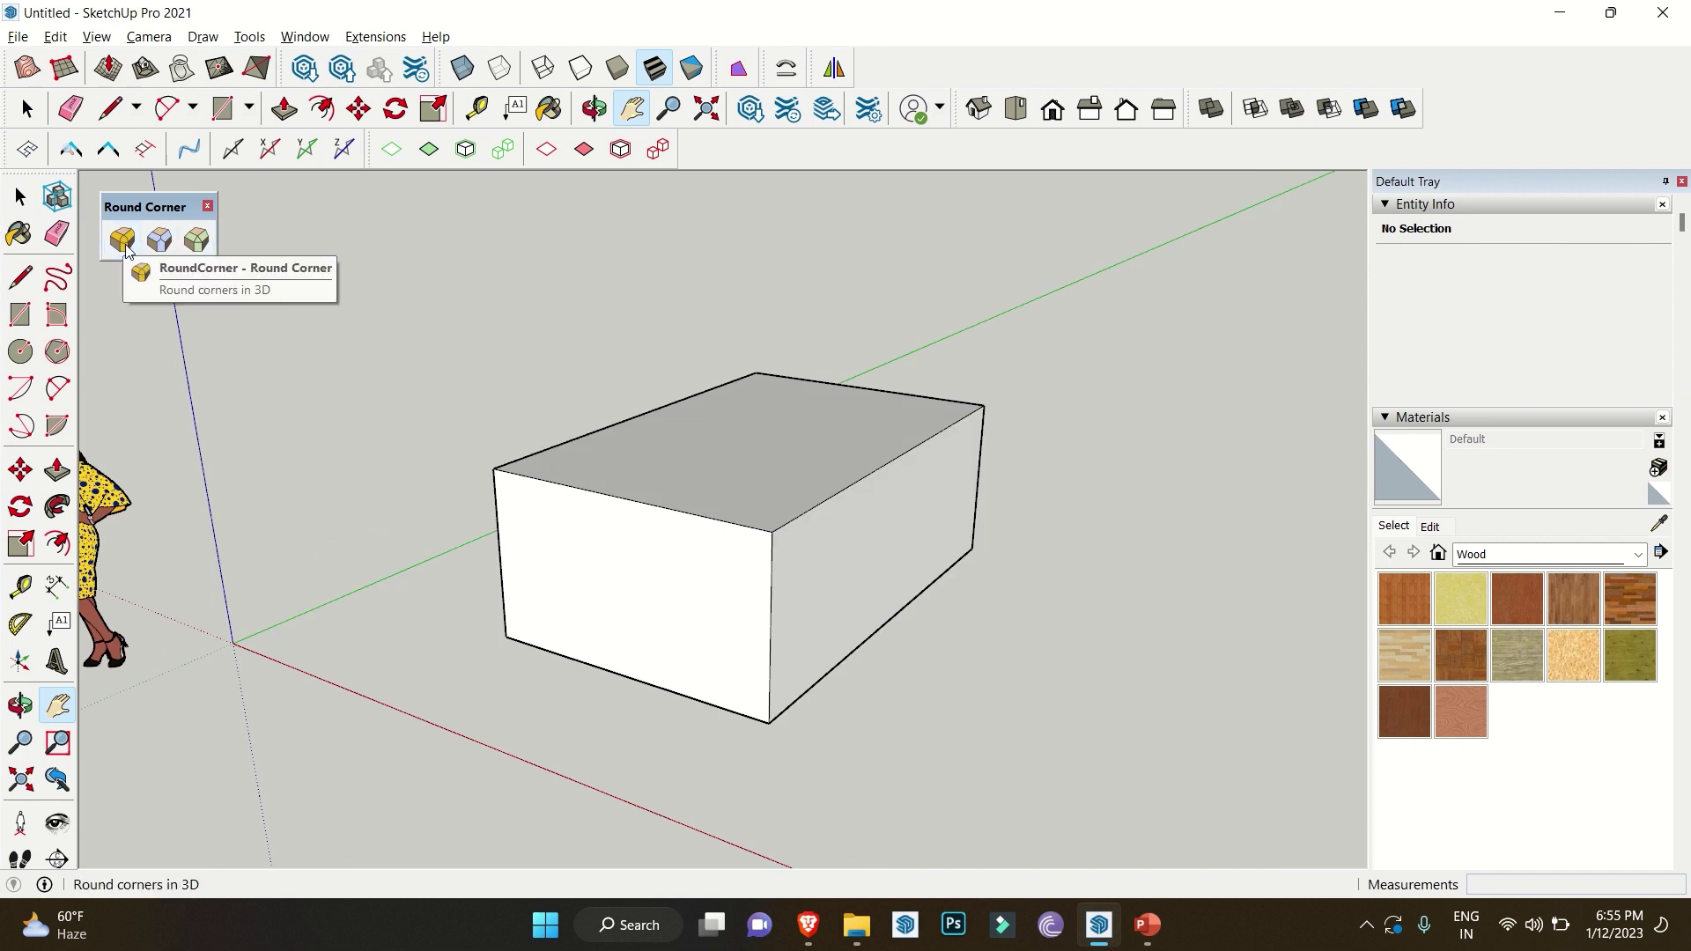
pyautogui.click(126, 247)
pyautogui.moveTo(171, 212); pyautogui.dragTo(164, 280)
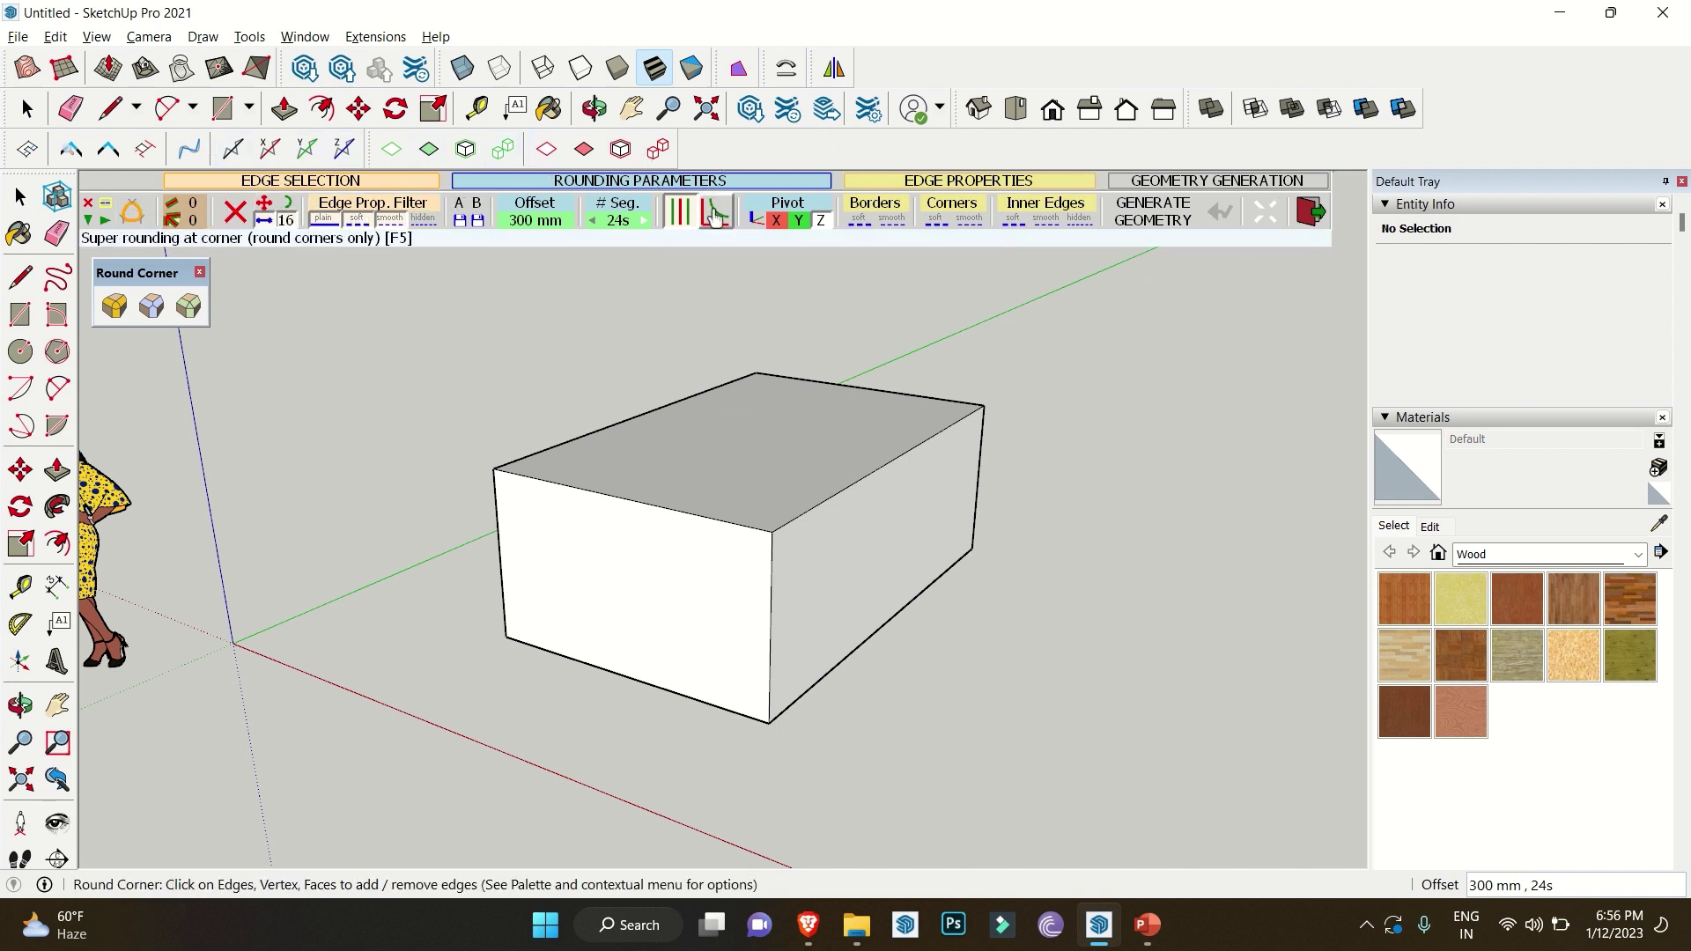
# - Keep the 300 mm offset, select the front face's edges, and confirm 12 segments
pyautogui.click(530, 220)
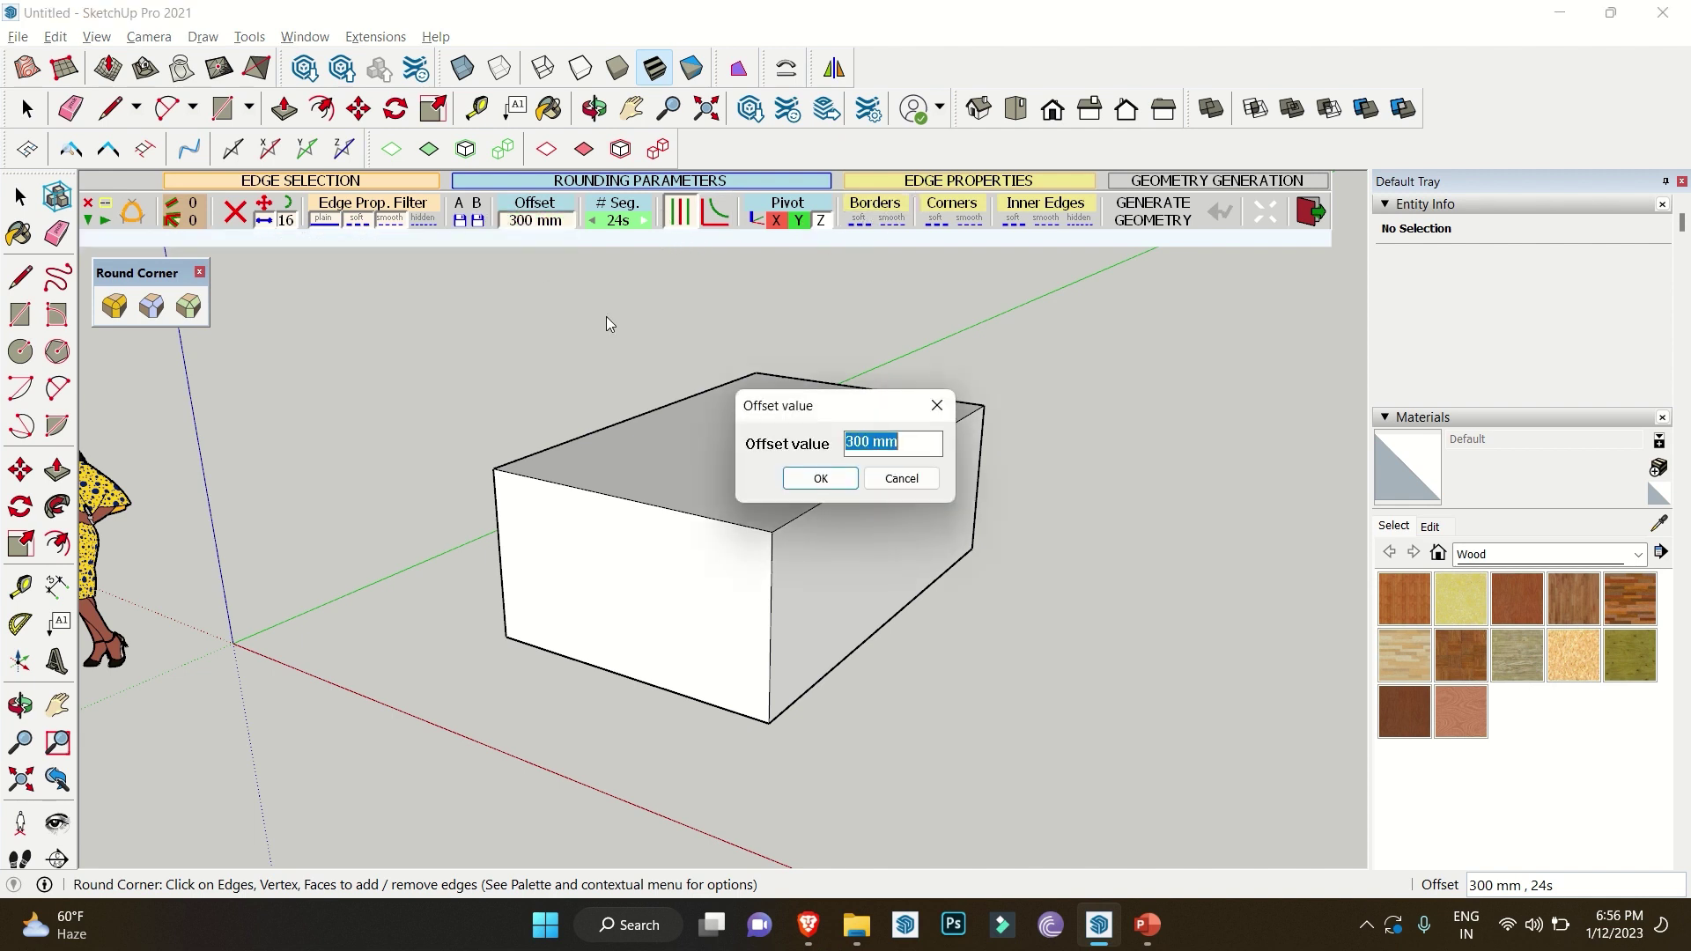
pyautogui.click(835, 480)
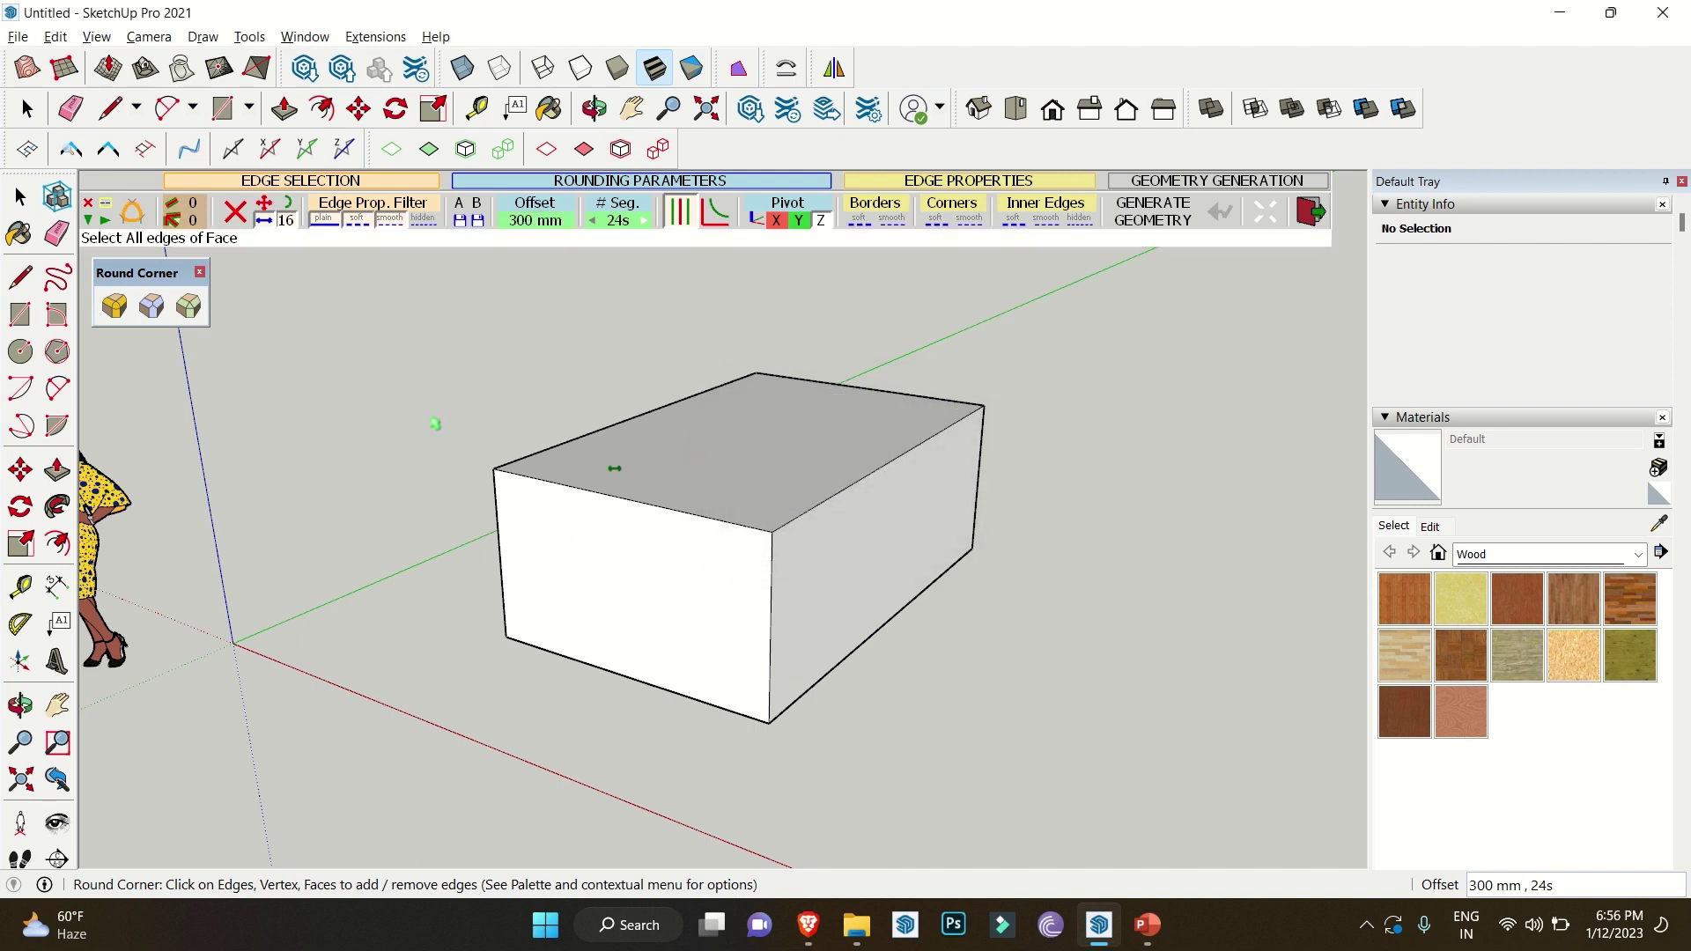
pyautogui.click(674, 549)
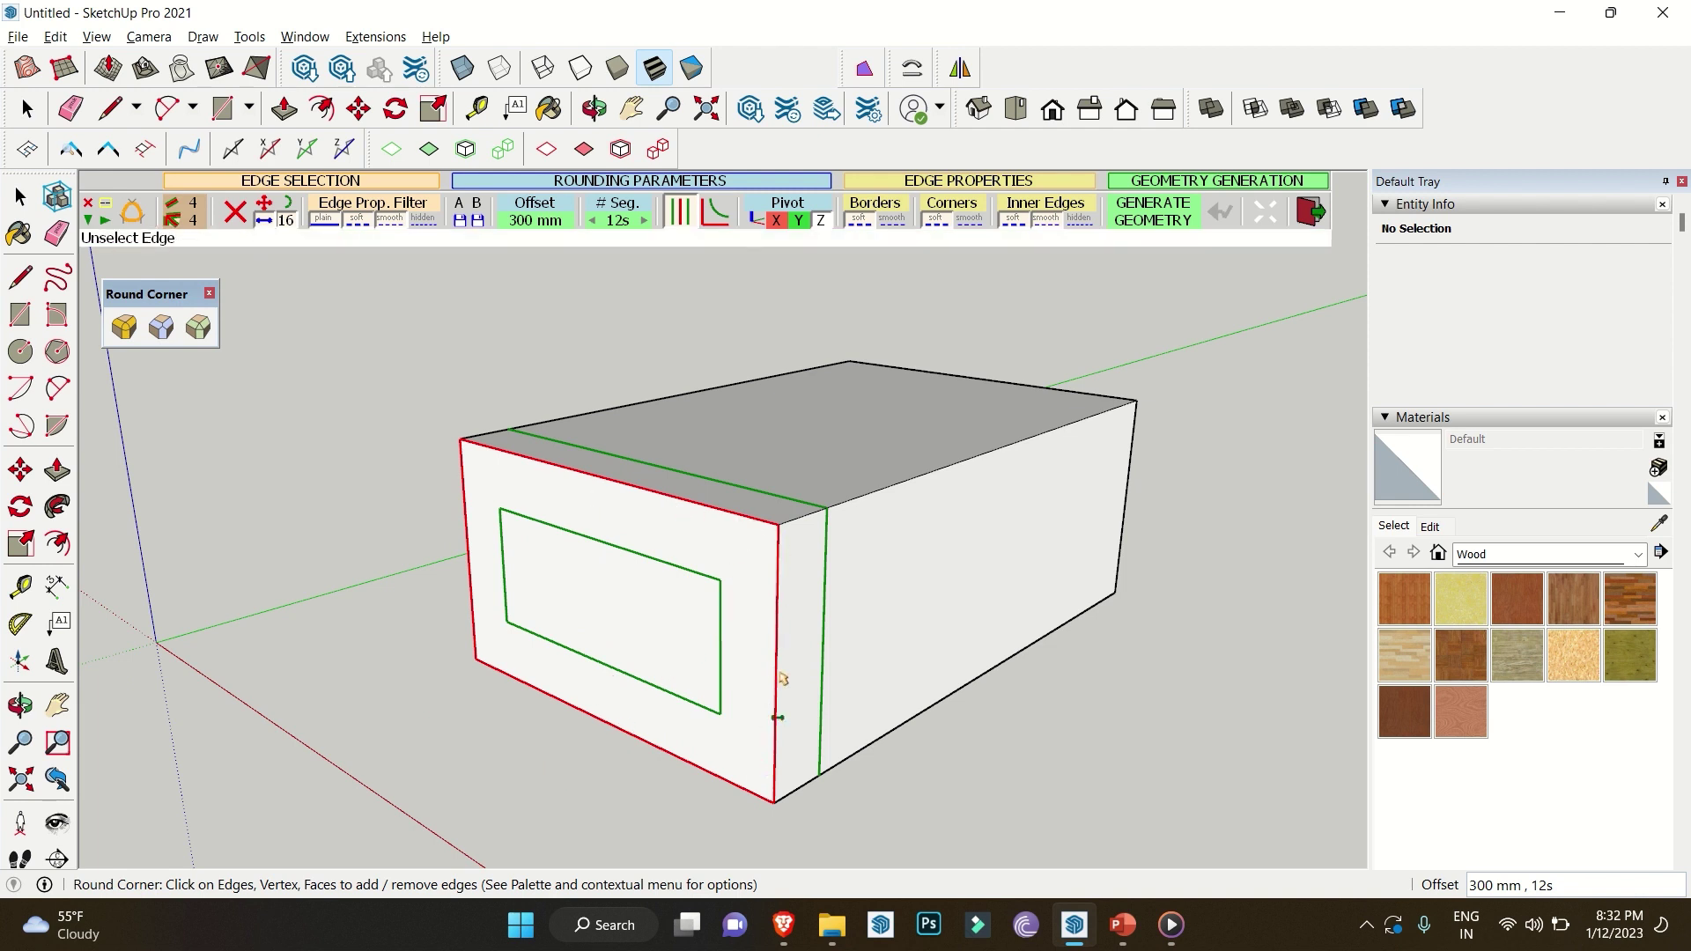
pyautogui.scroll(1, 745, 592)
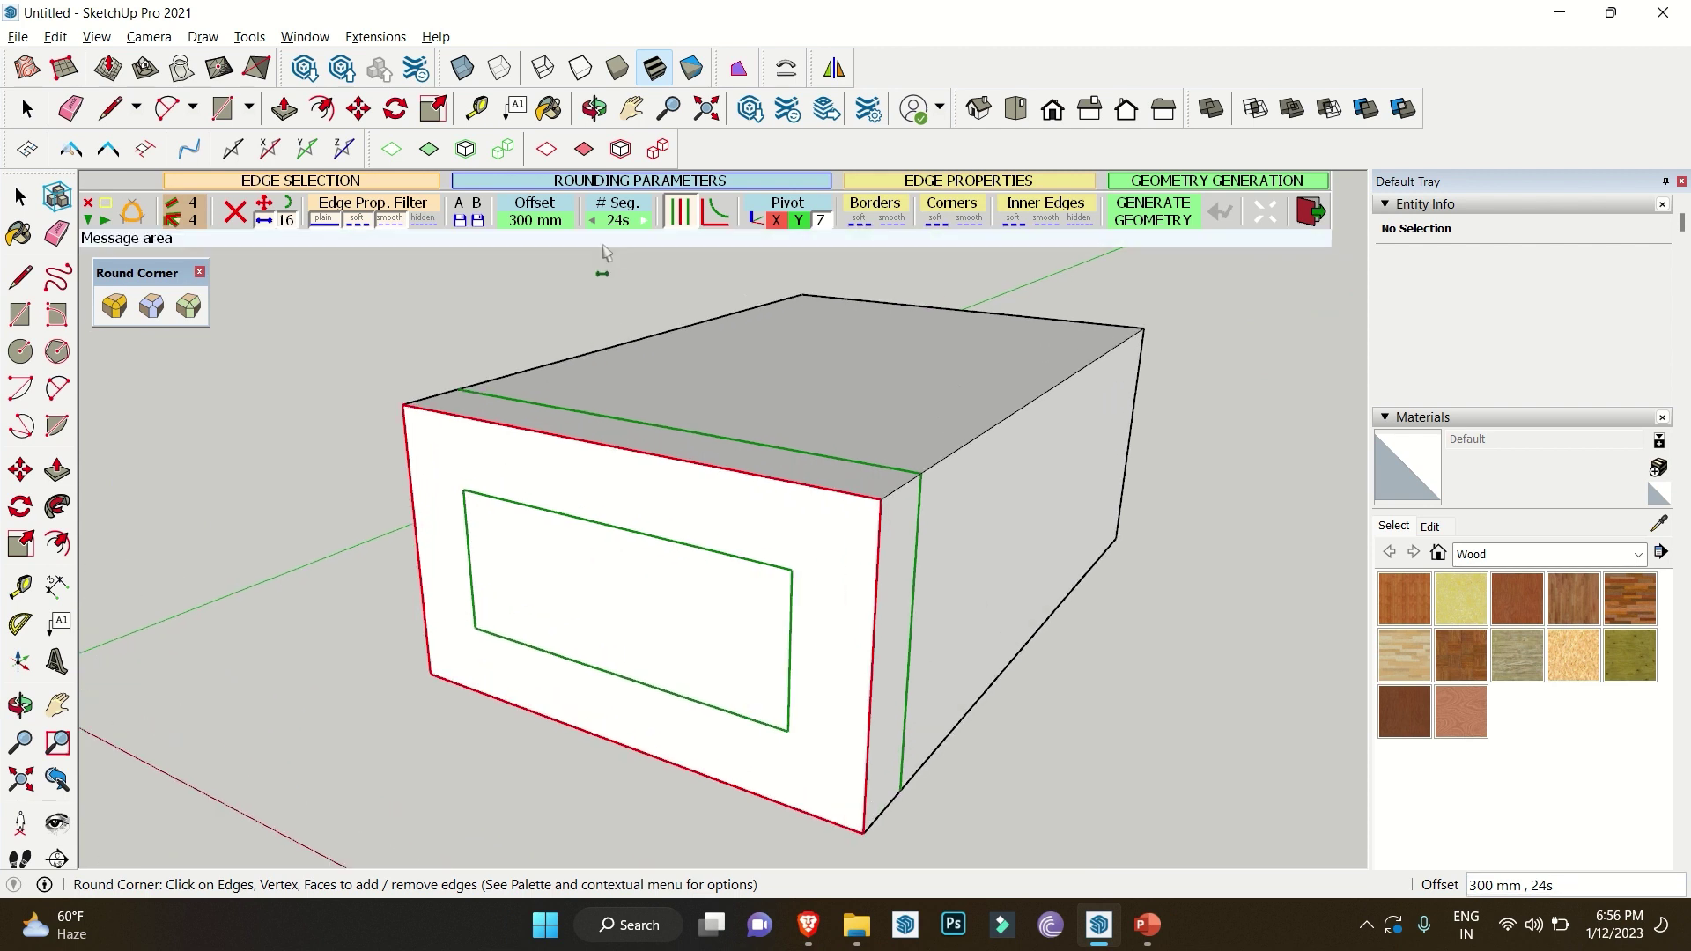
pyautogui.click(616, 222)
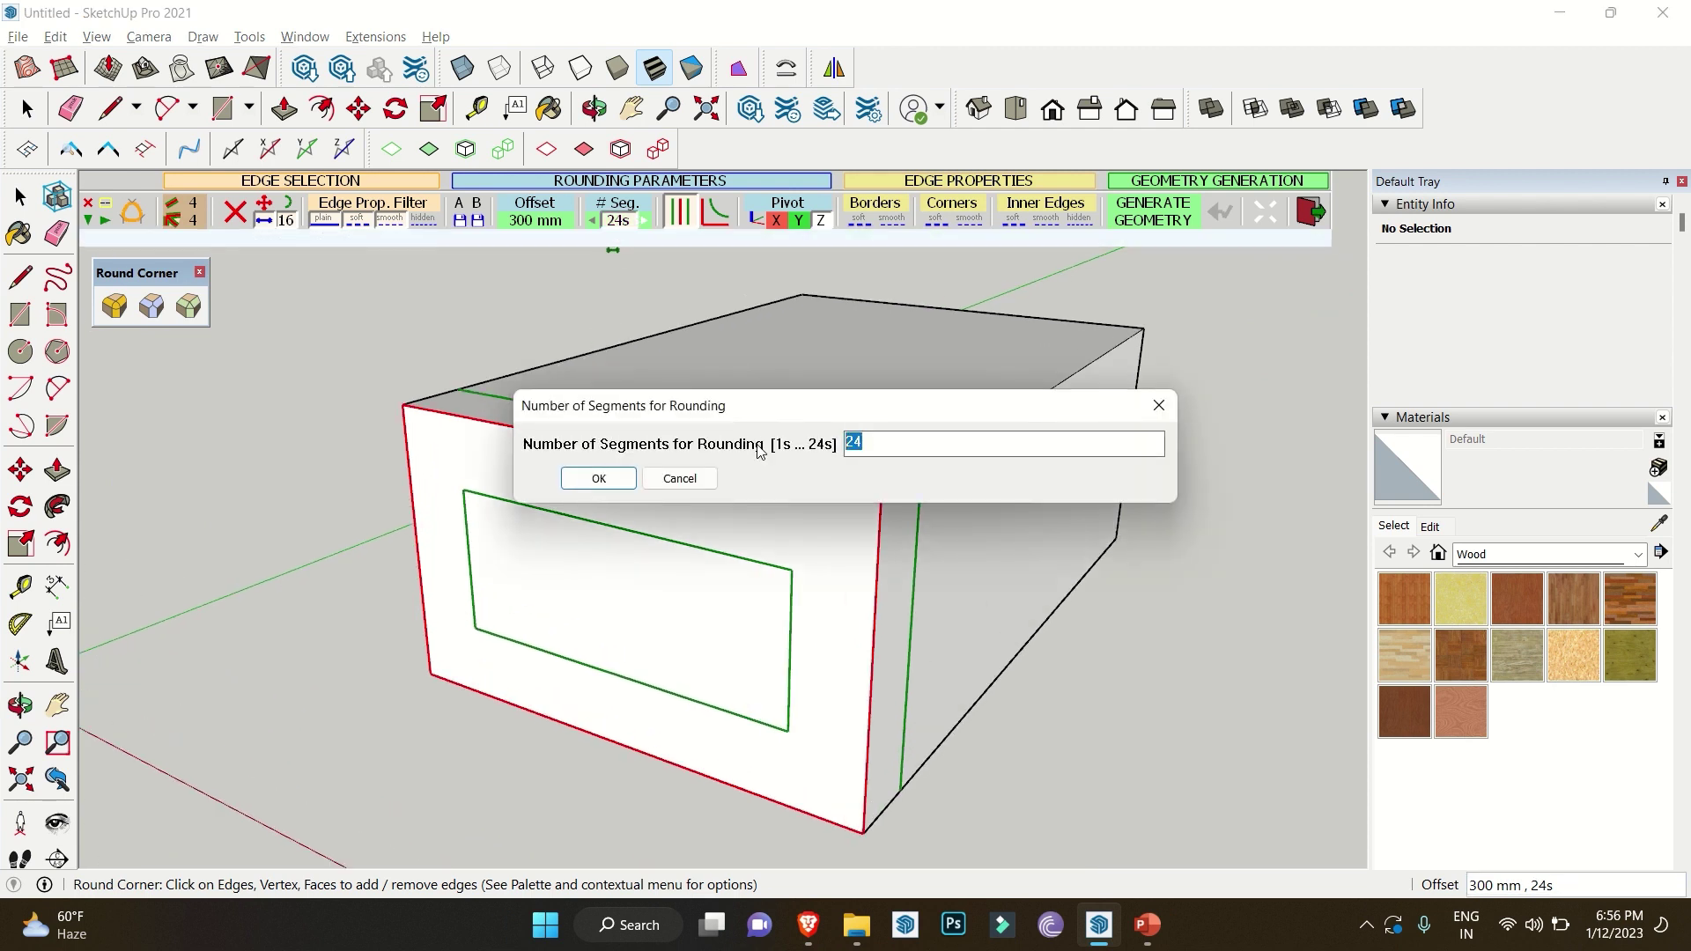
pyautogui.press('Return')
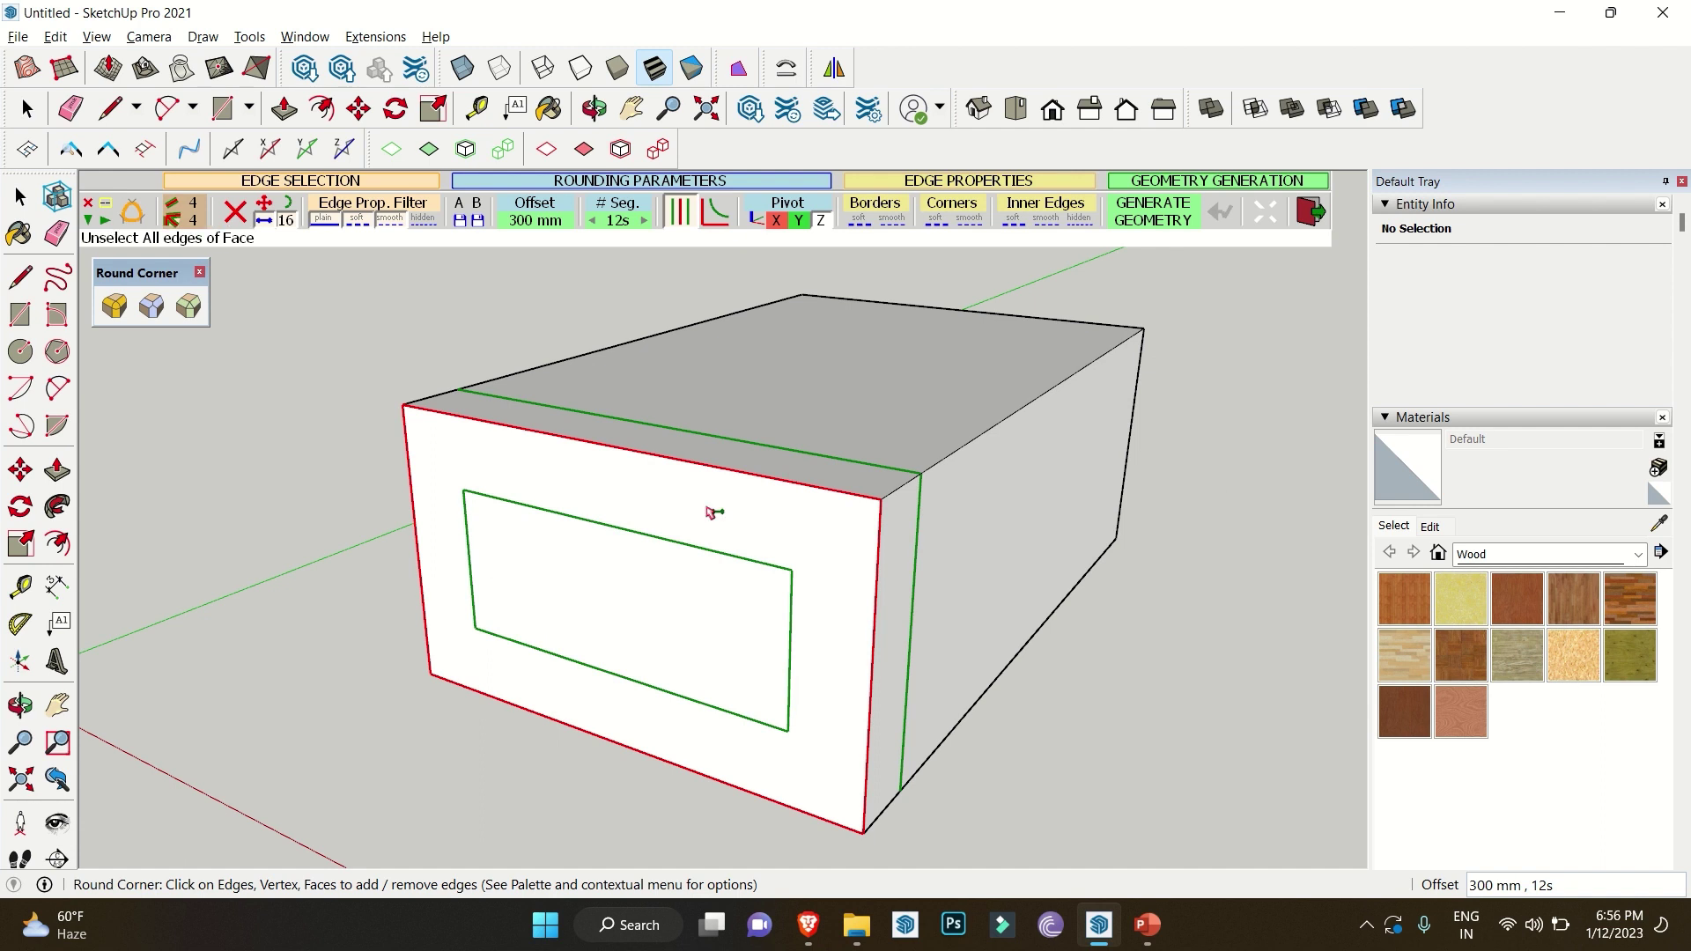
# - Generate the rounding on the front face edges and orbit to inspect the result
pyautogui.moveTo(924, 527); pyautogui.dragTo(792, 497, button='middle')
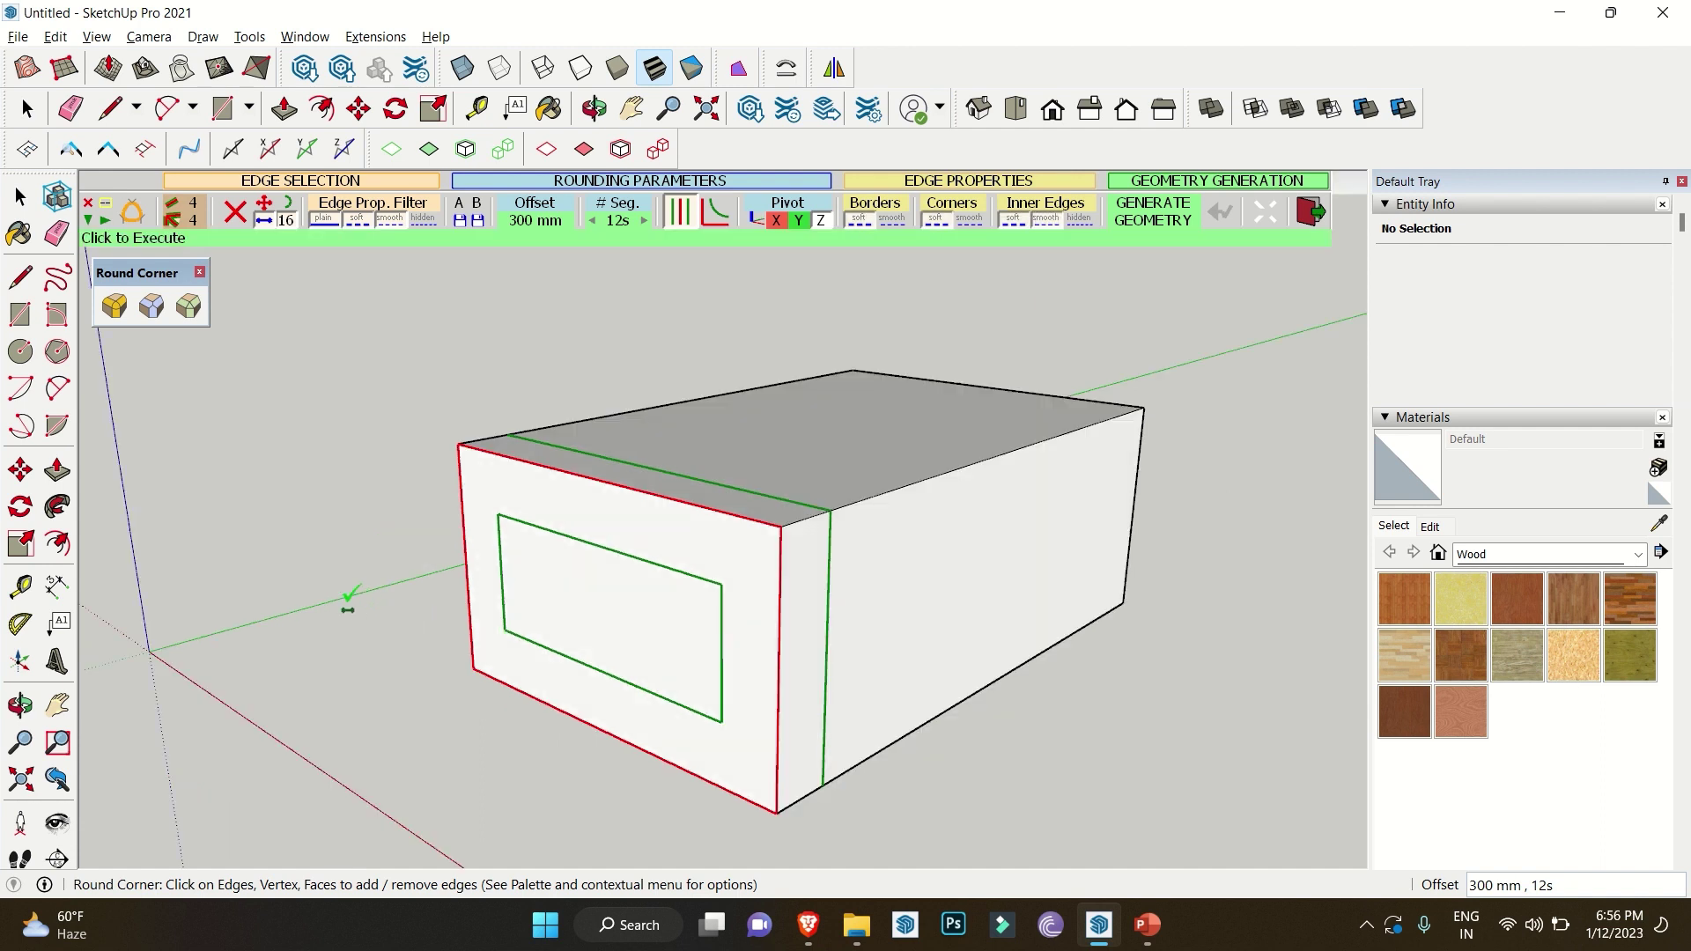
pyautogui.click(363, 594)
pyautogui.moveTo(704, 608); pyautogui.dragTo(766, 528, button='middle')
pyautogui.scroll(1, 488, 499)
pyautogui.moveTo(892, 618); pyautogui.dragTo(891, 540, button='middle')
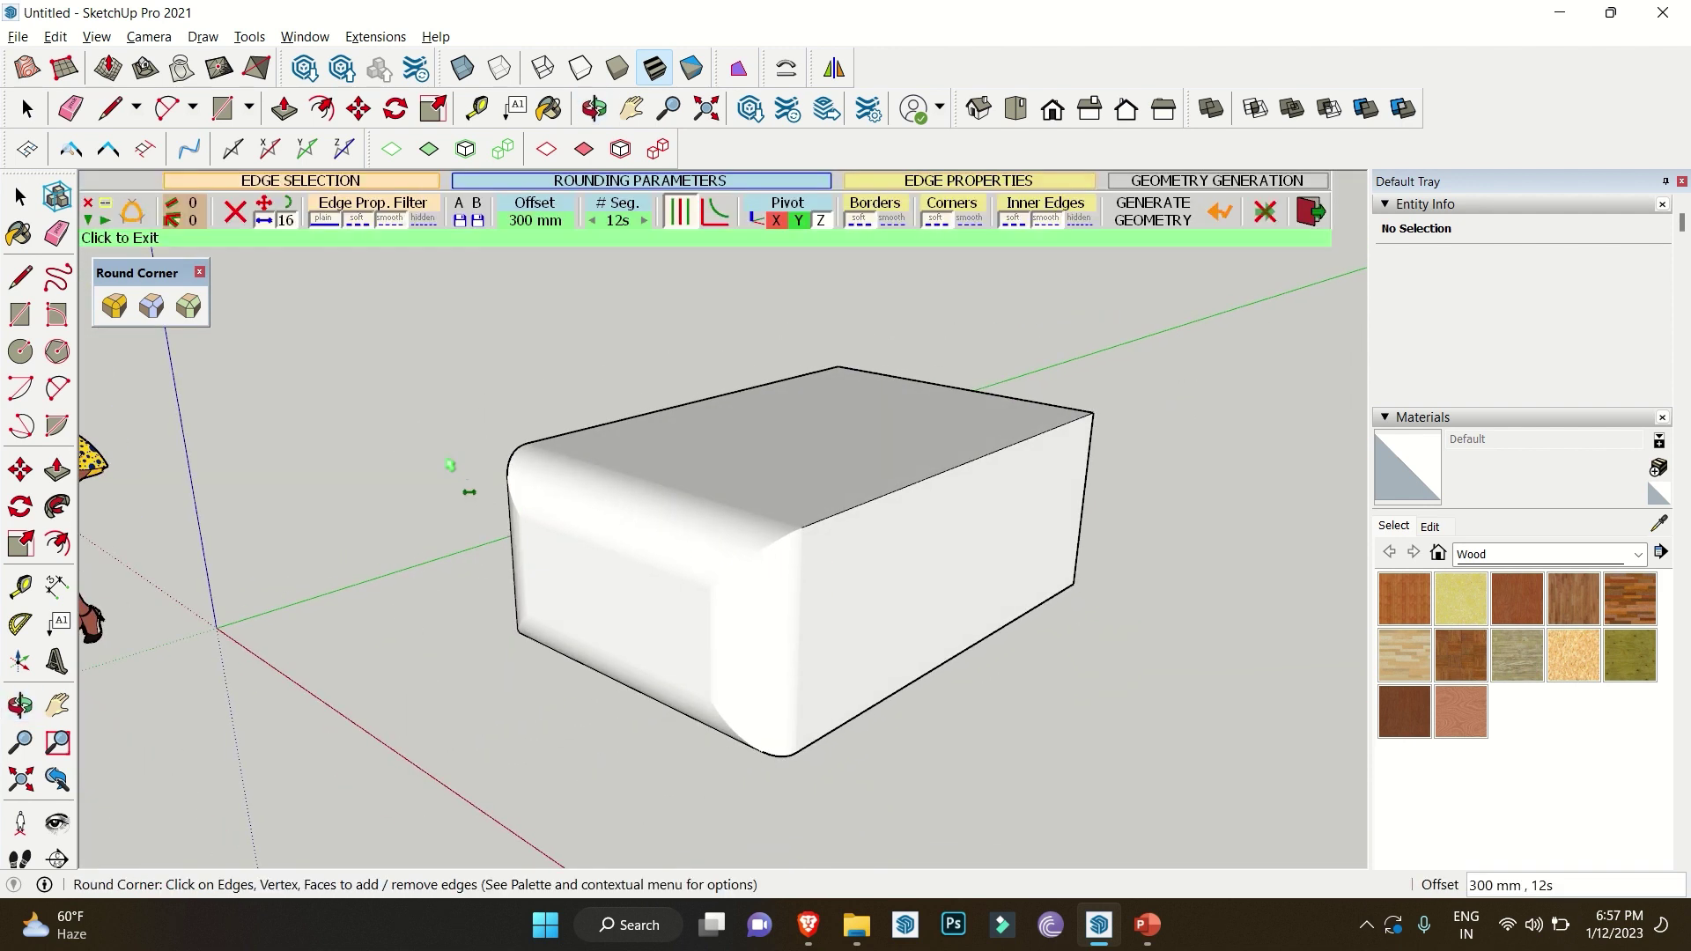
# - Undo the rounding, then redo the corner treatment on the box's top and side faces
pyautogui.click(378, 447)
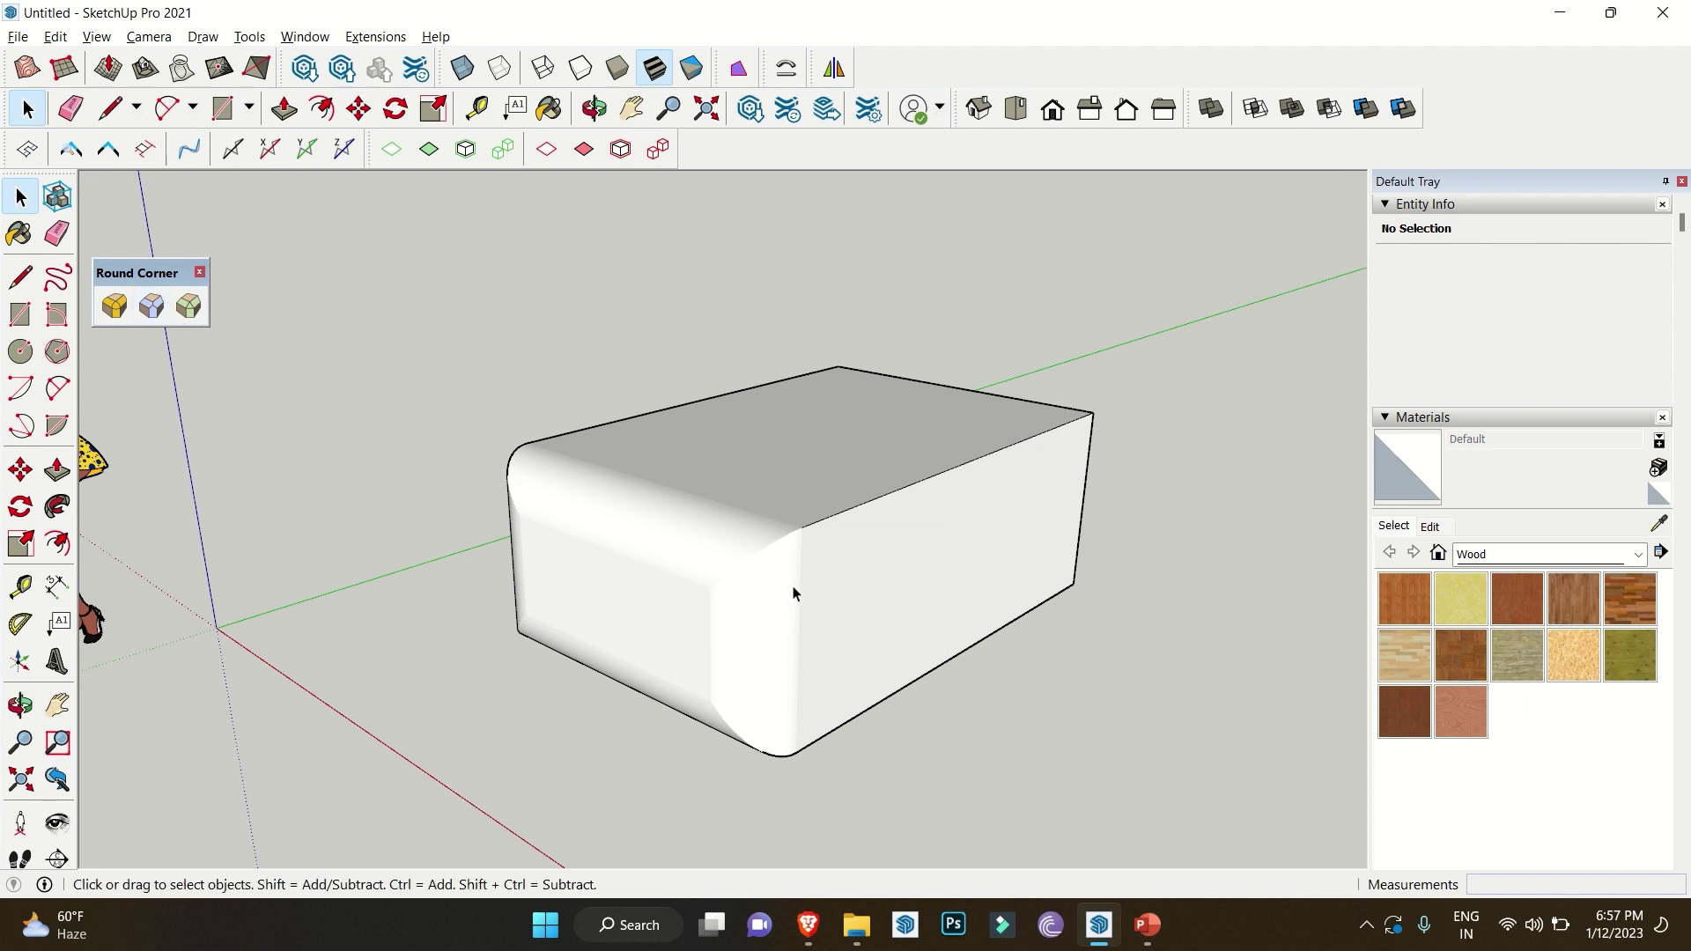
pyautogui.hotkey('ctrl', 'z')
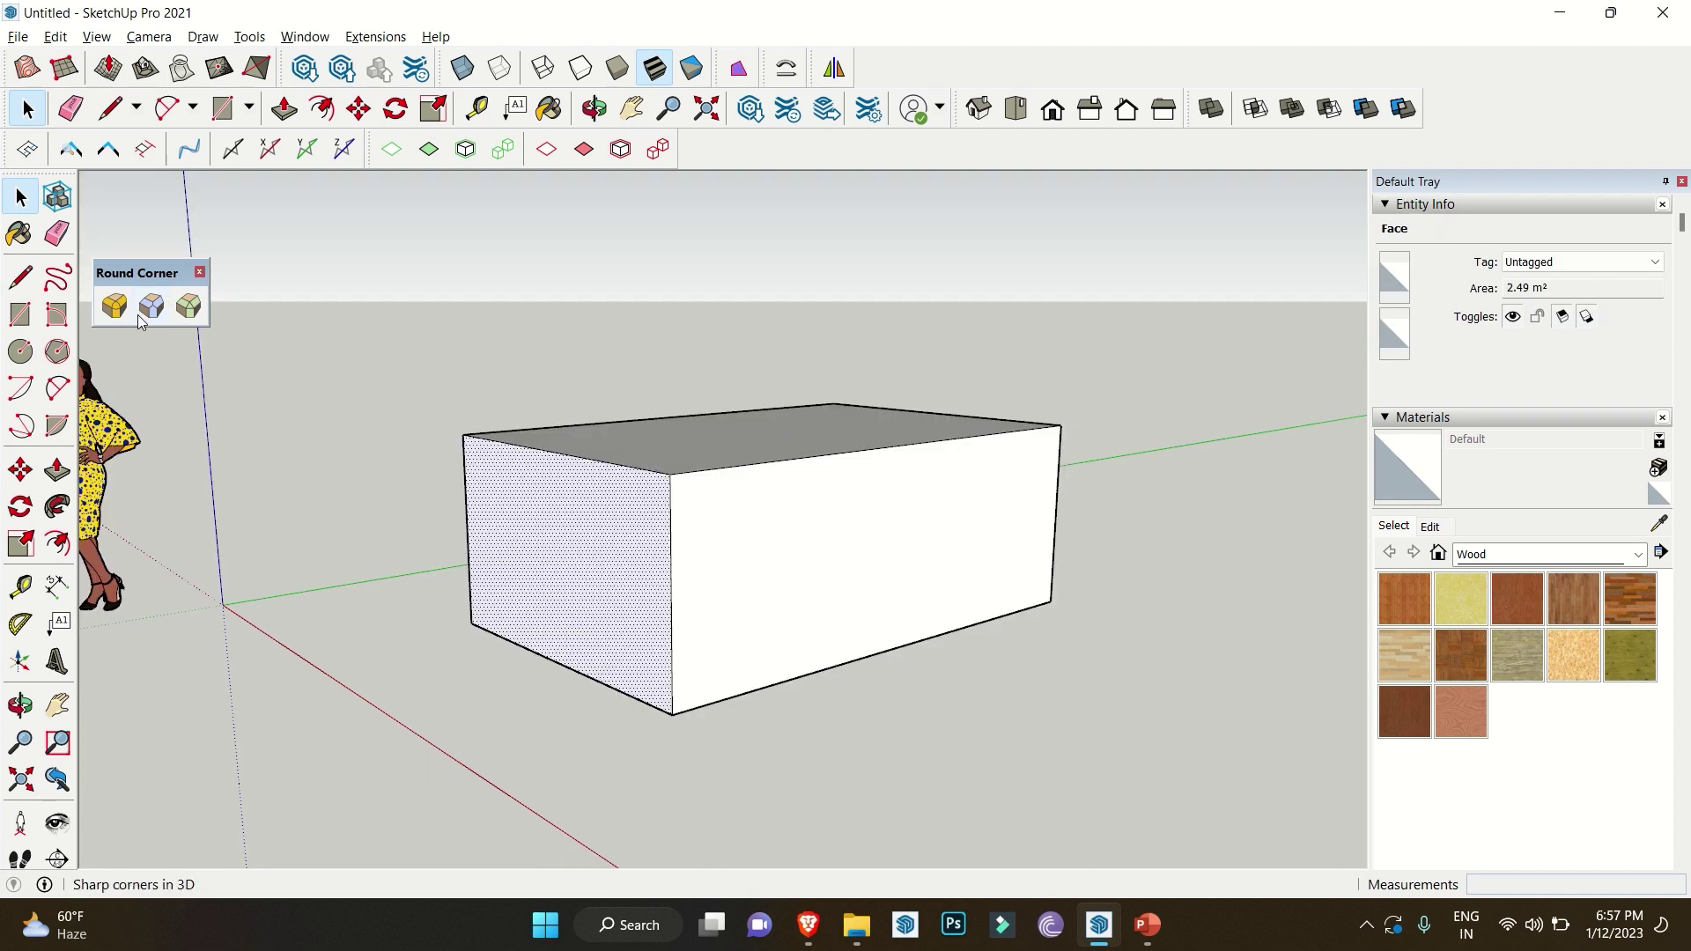
pyautogui.click(114, 306)
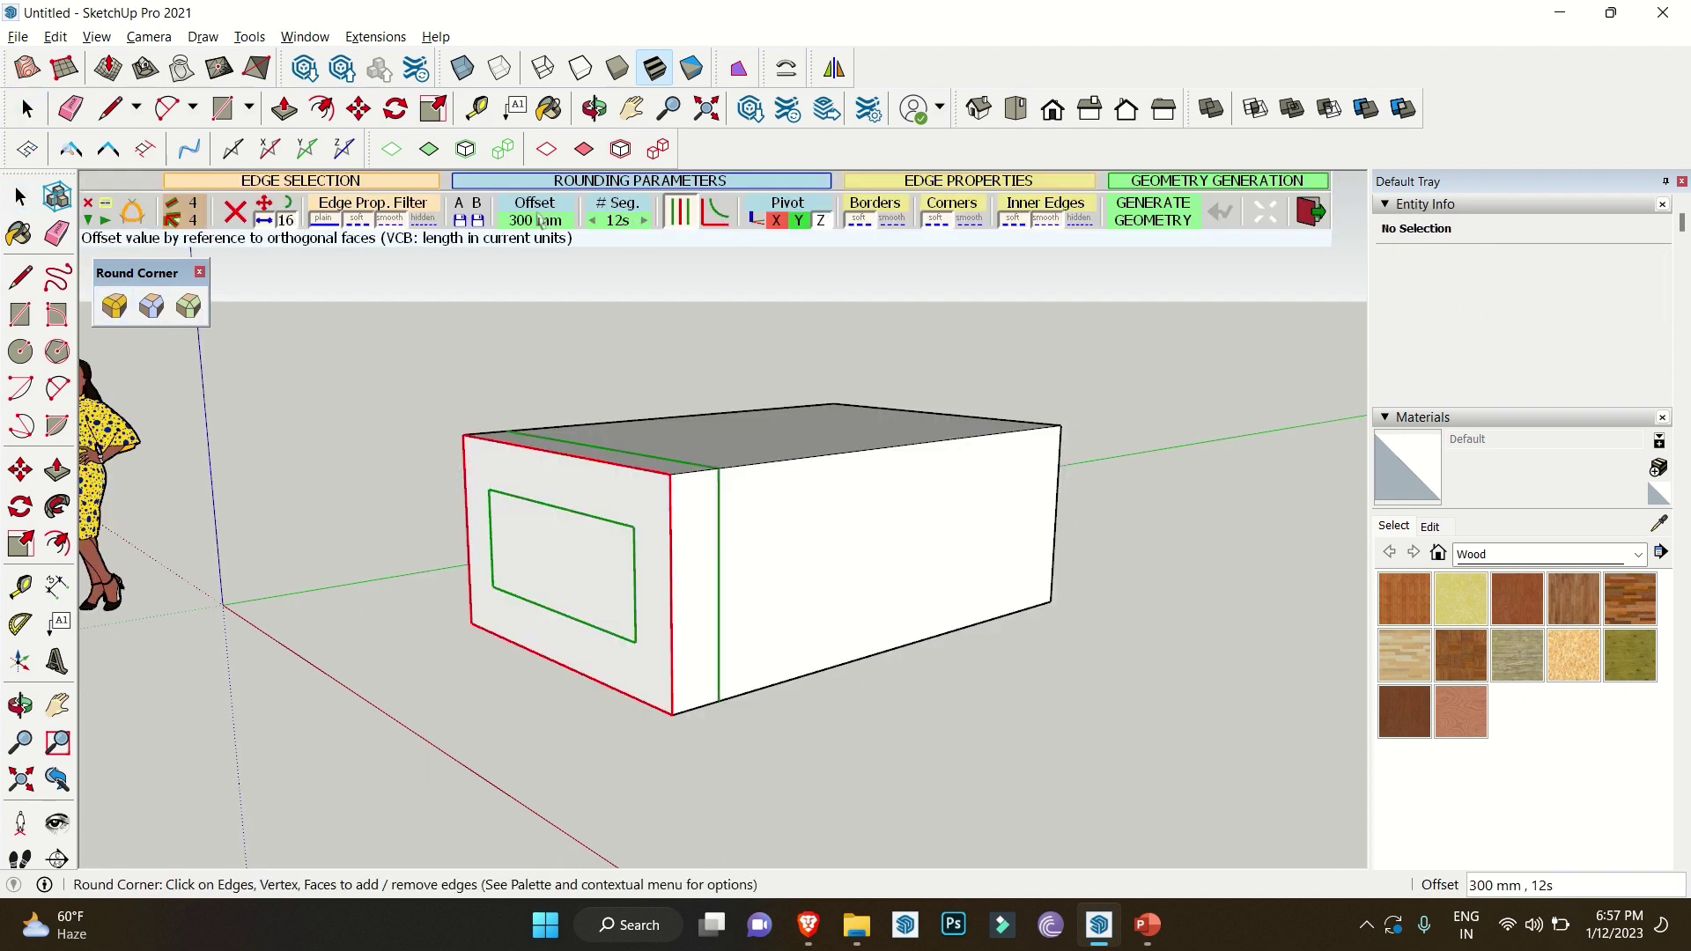
pyautogui.click(784, 449)
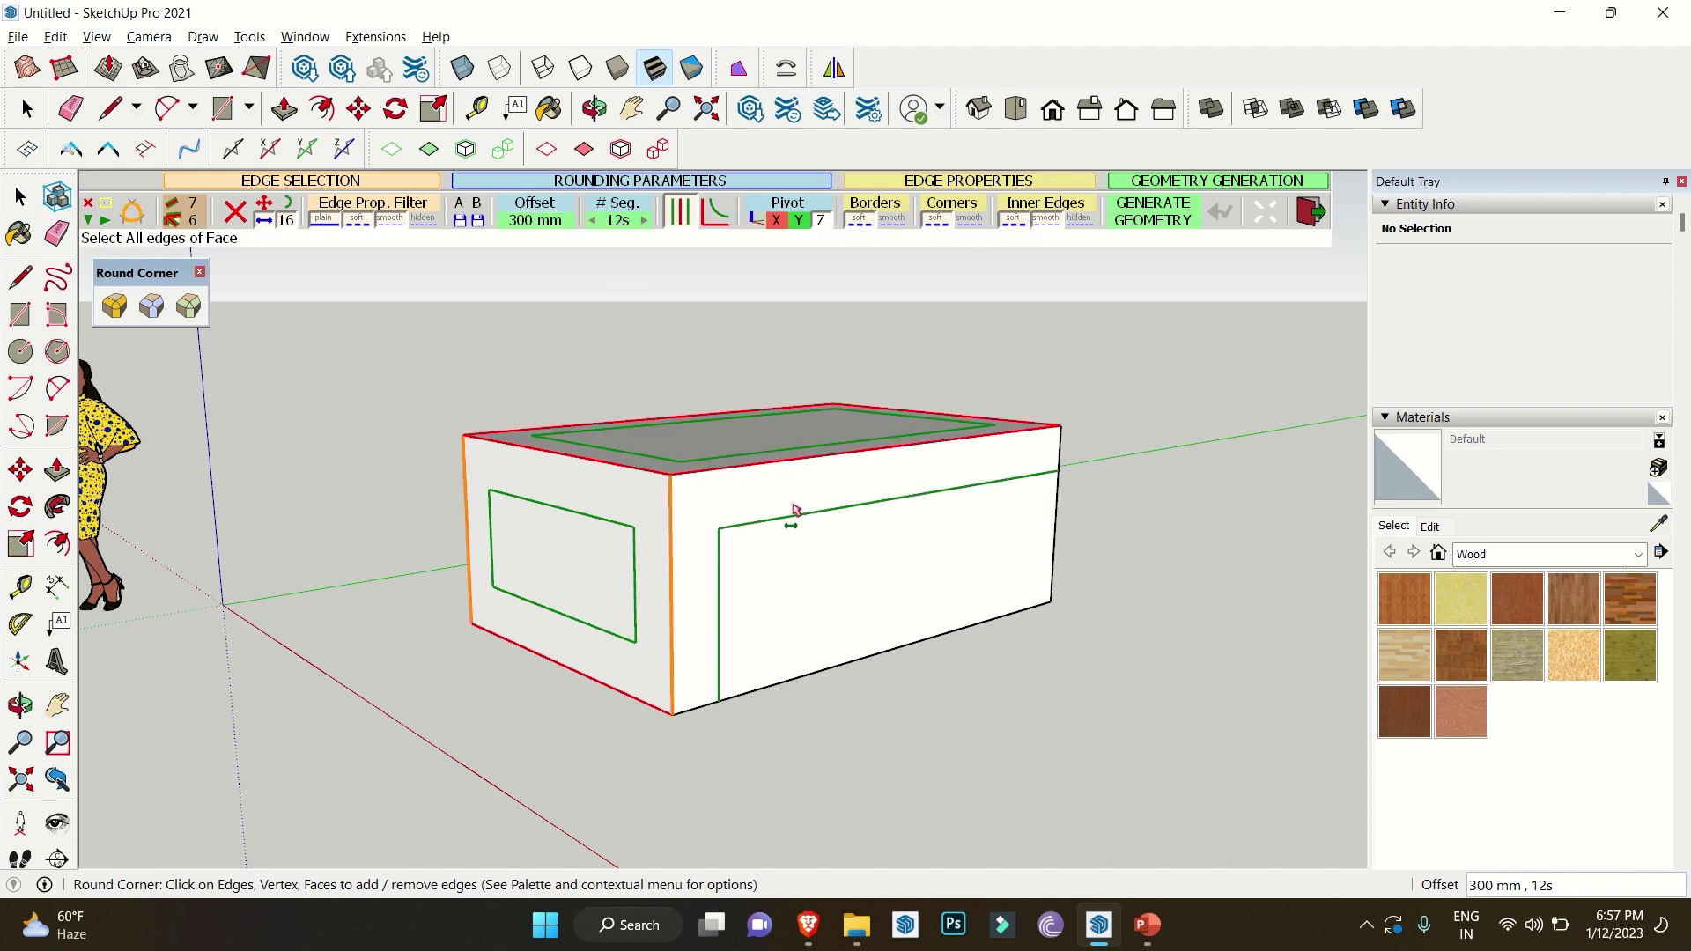
pyautogui.click(800, 572)
pyautogui.moveTo(800, 574)
pyautogui.mouseDown(button='middle')
pyautogui.moveTo(804, 555)
pyautogui.moveTo(781, 574)
pyautogui.mouseUp(button='middle')
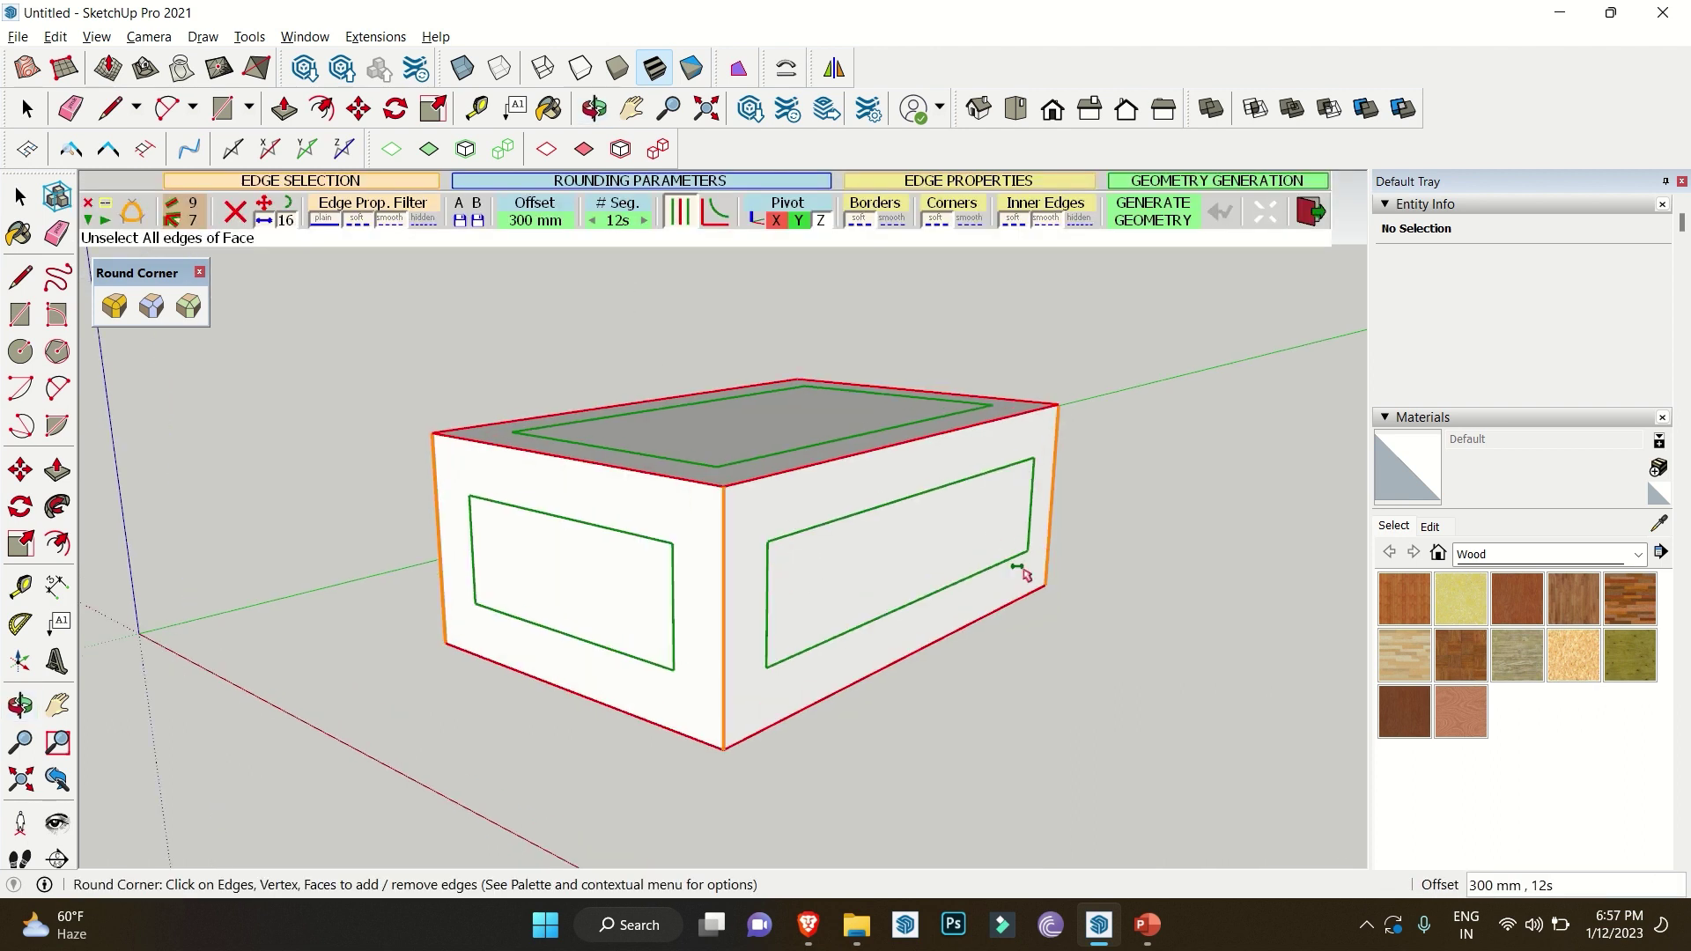
pyautogui.click(1060, 635)
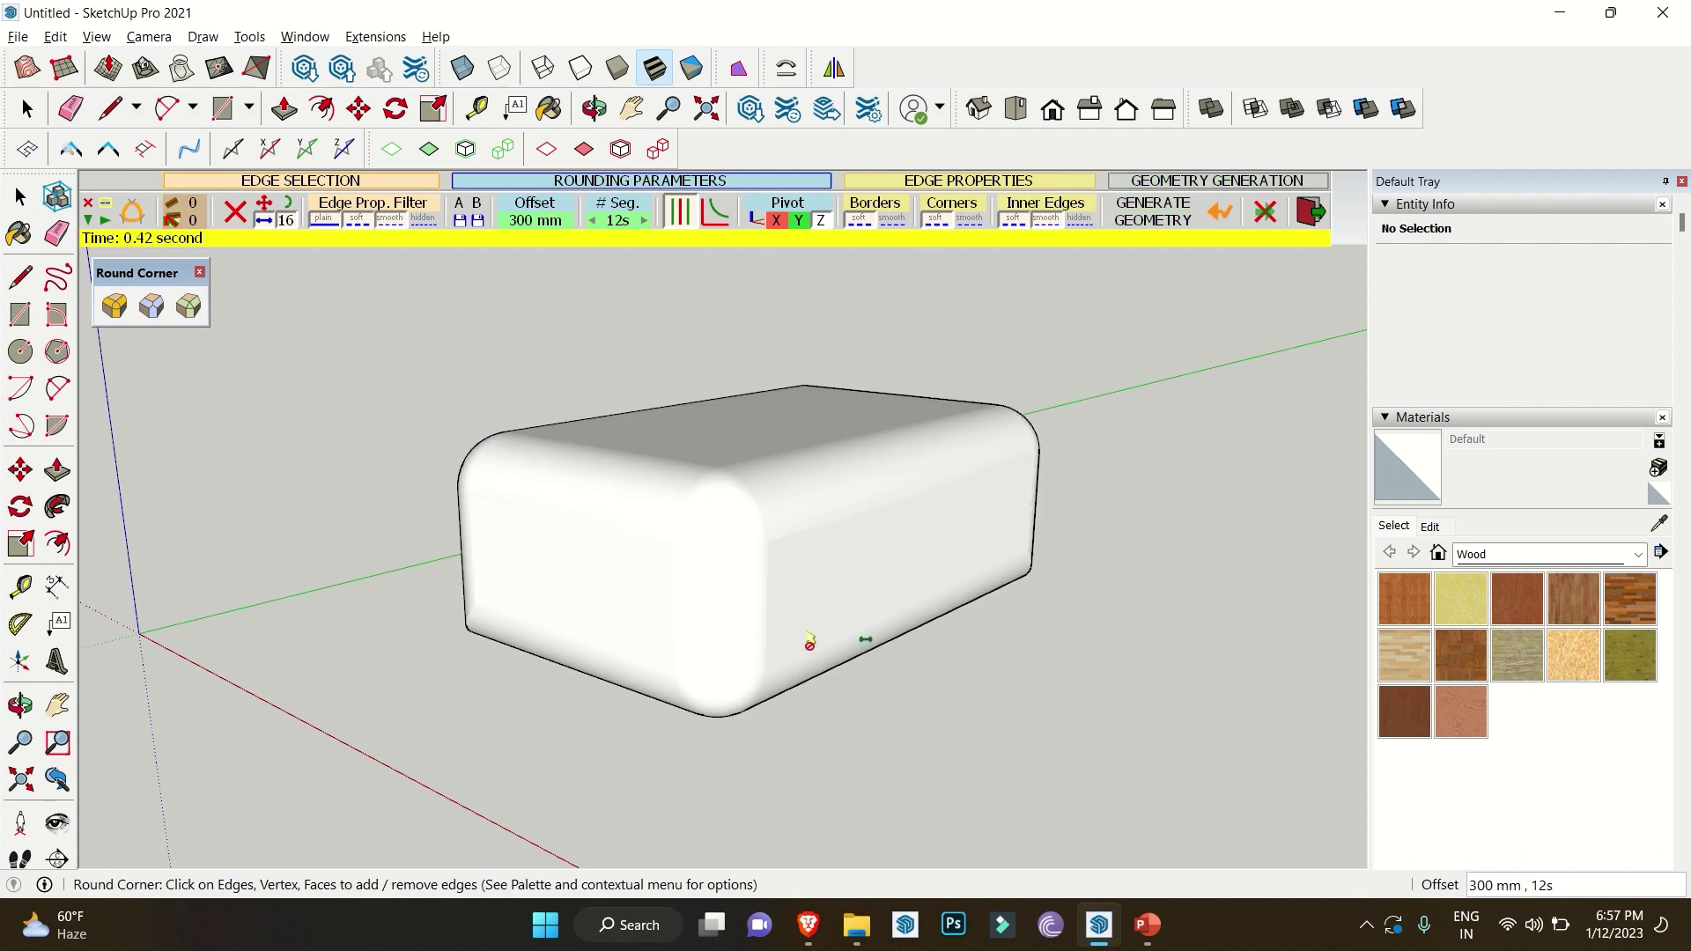
pyautogui.moveTo(713, 558); pyautogui.dragTo(847, 616, button='middle')
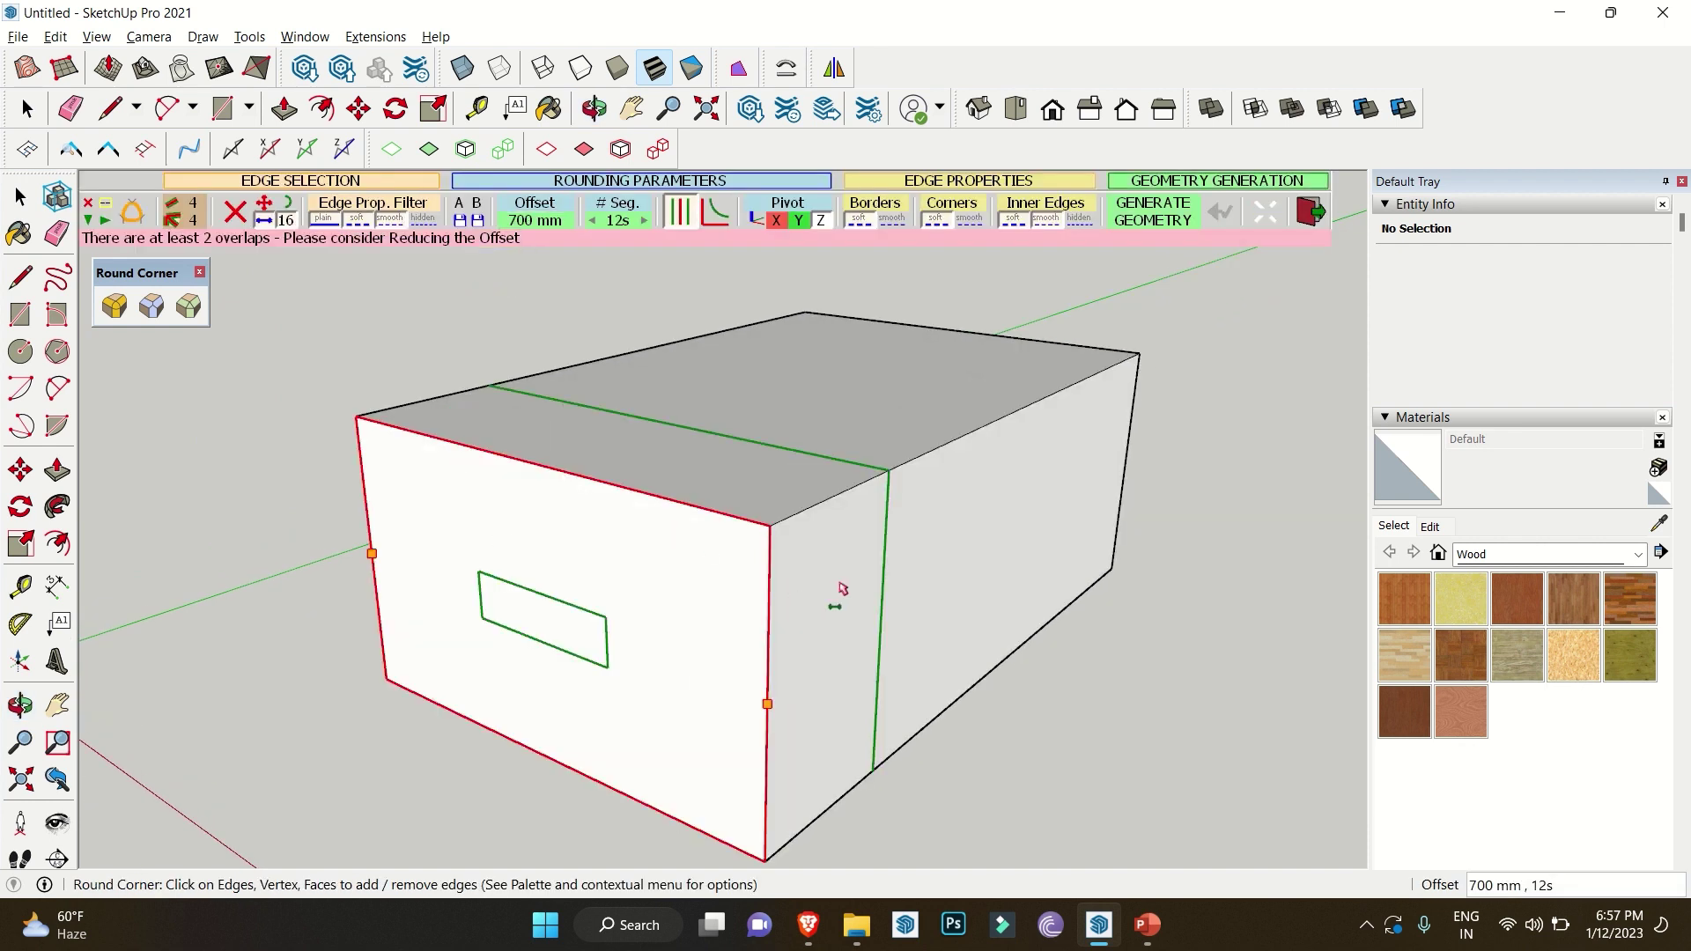
# - Add the right and top faces, set the offset to 500 mm, and generate the rounded geometry
pyautogui.click(1008, 508)
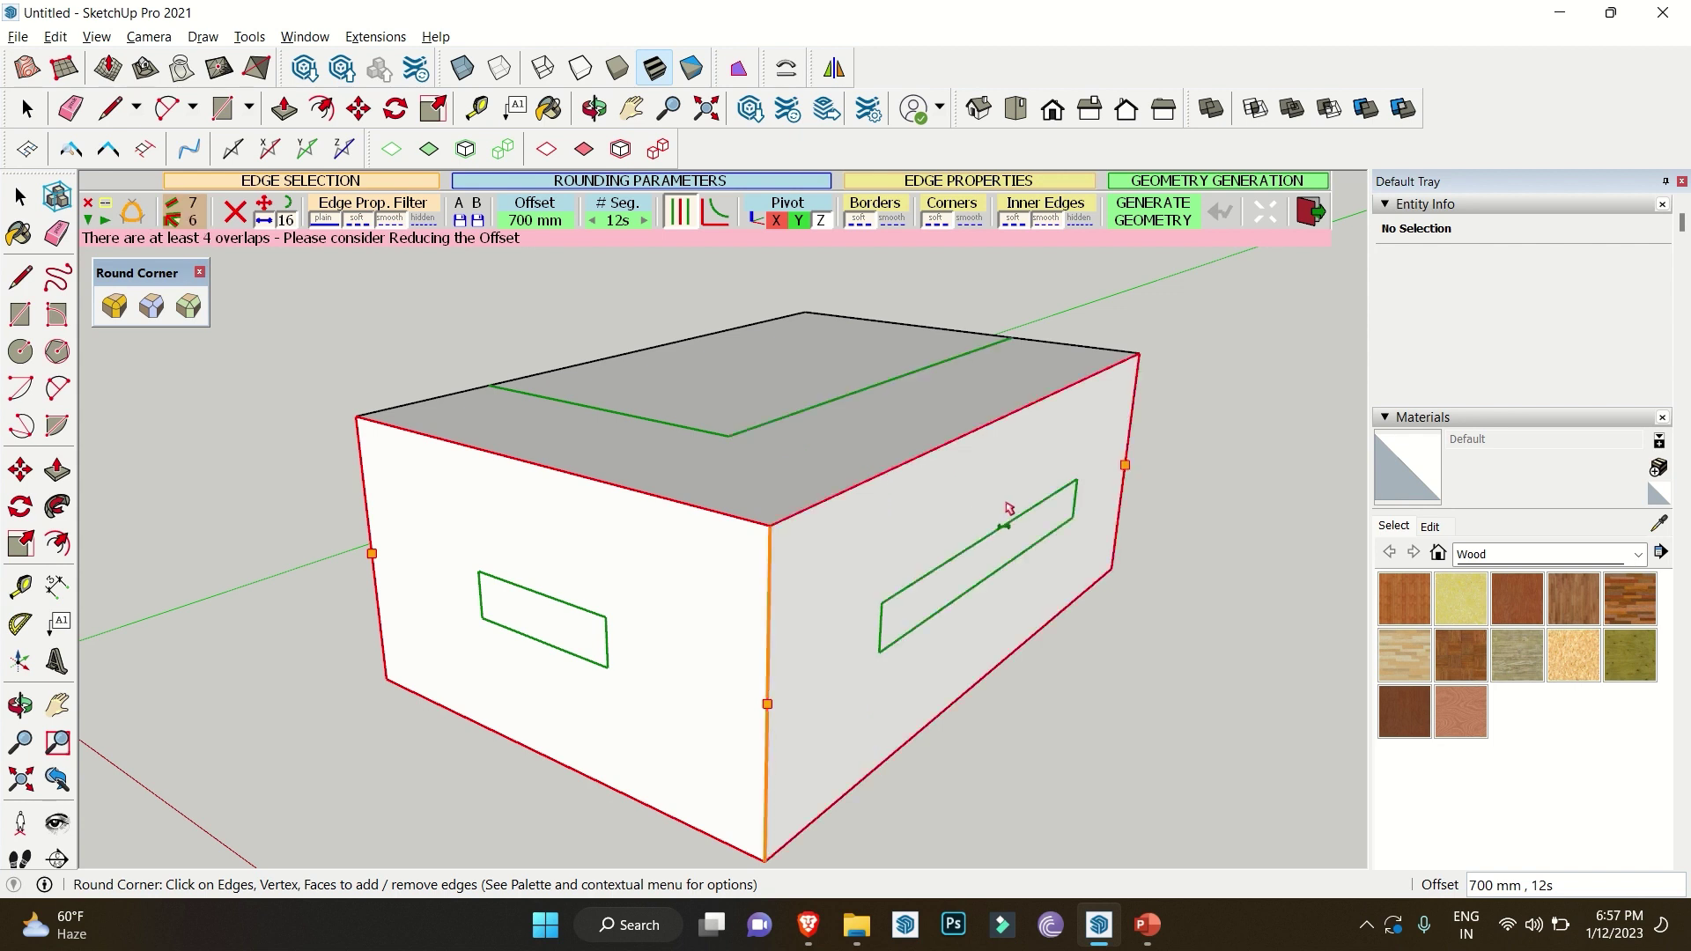
pyautogui.click(828, 450)
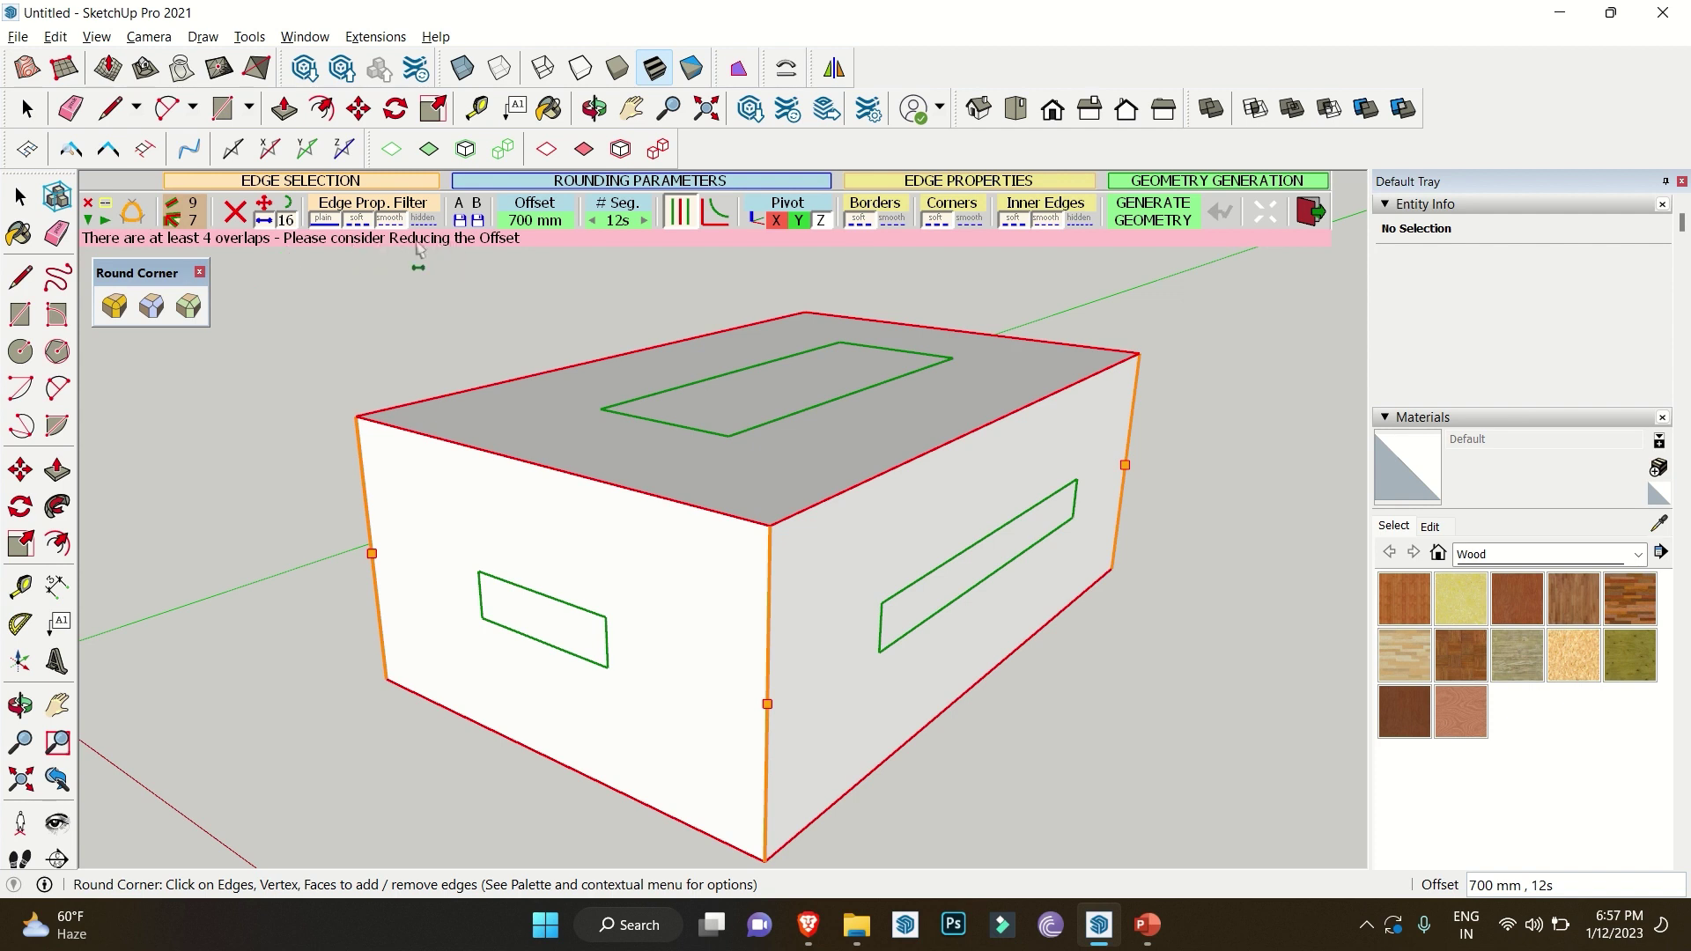
pyautogui.click(529, 228)
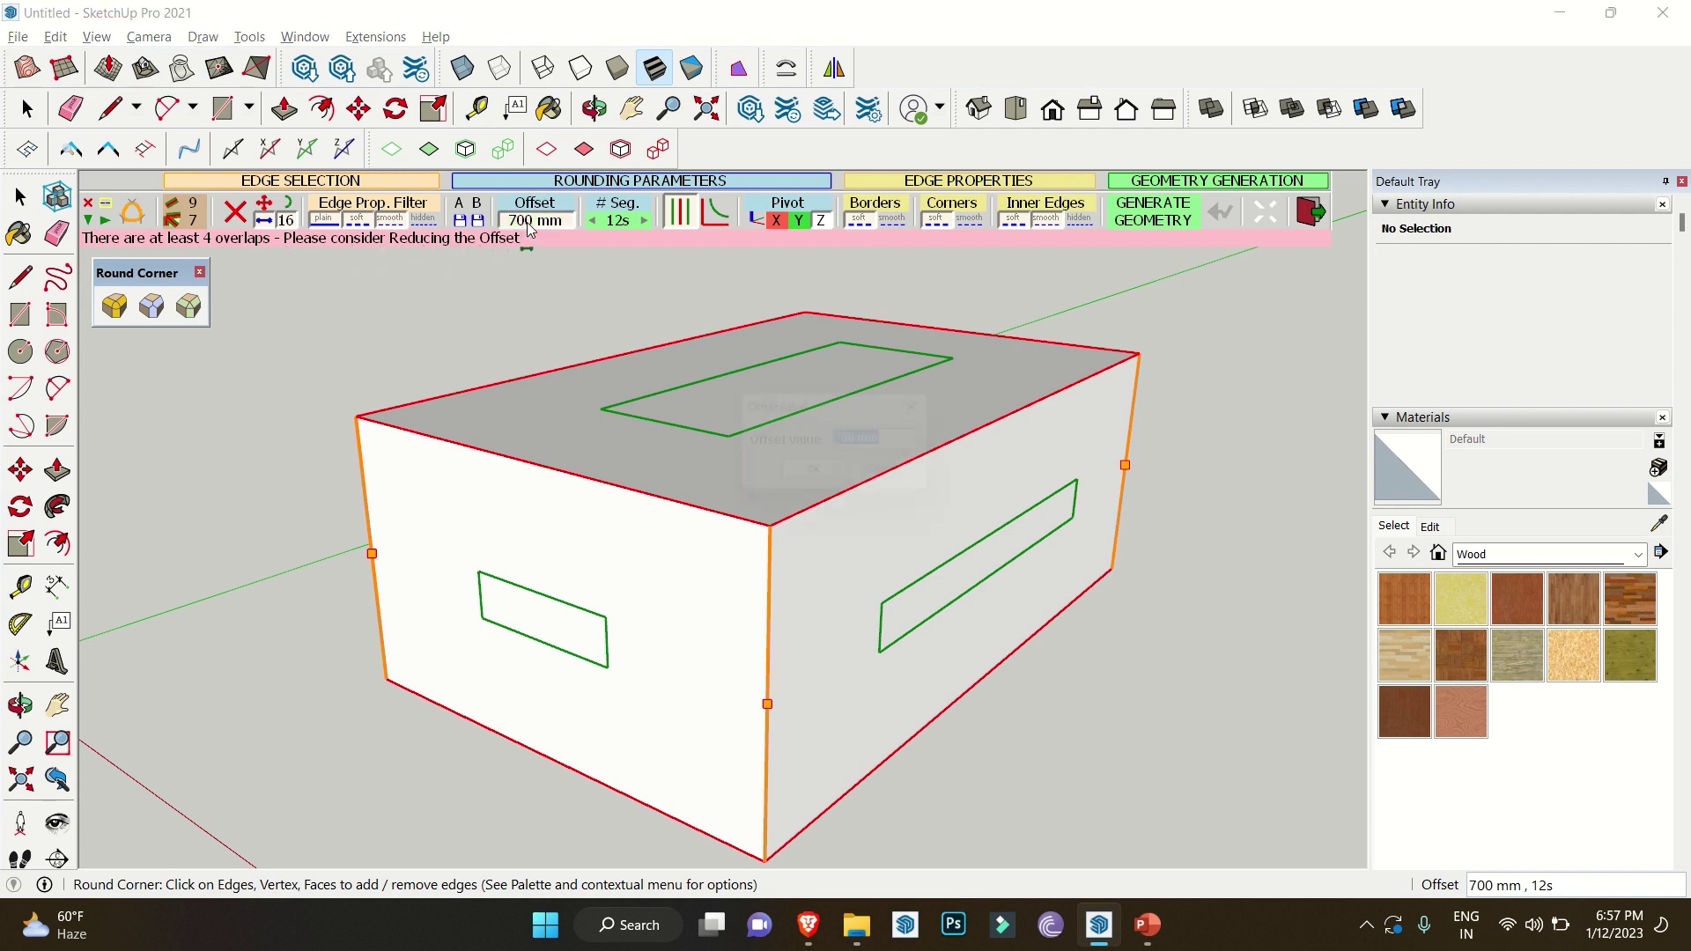
pyautogui.write('500')
pyautogui.press('Return')
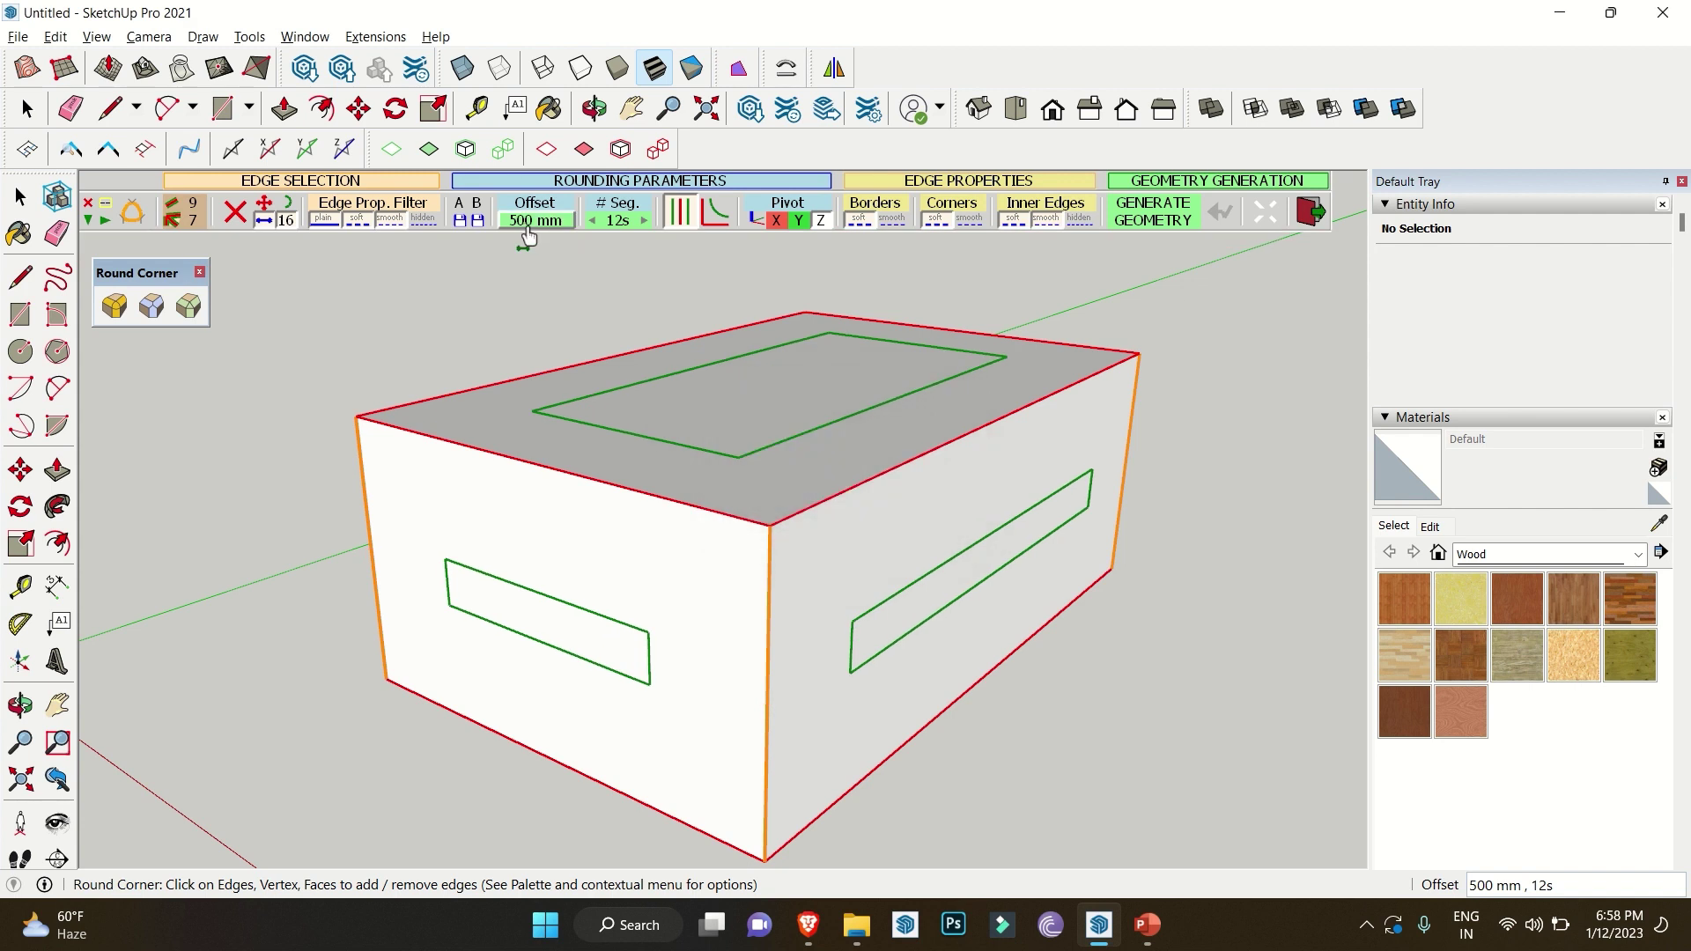
pyautogui.click(278, 326)
pyautogui.moveTo(861, 559); pyautogui.dragTo(954, 460, button='middle')
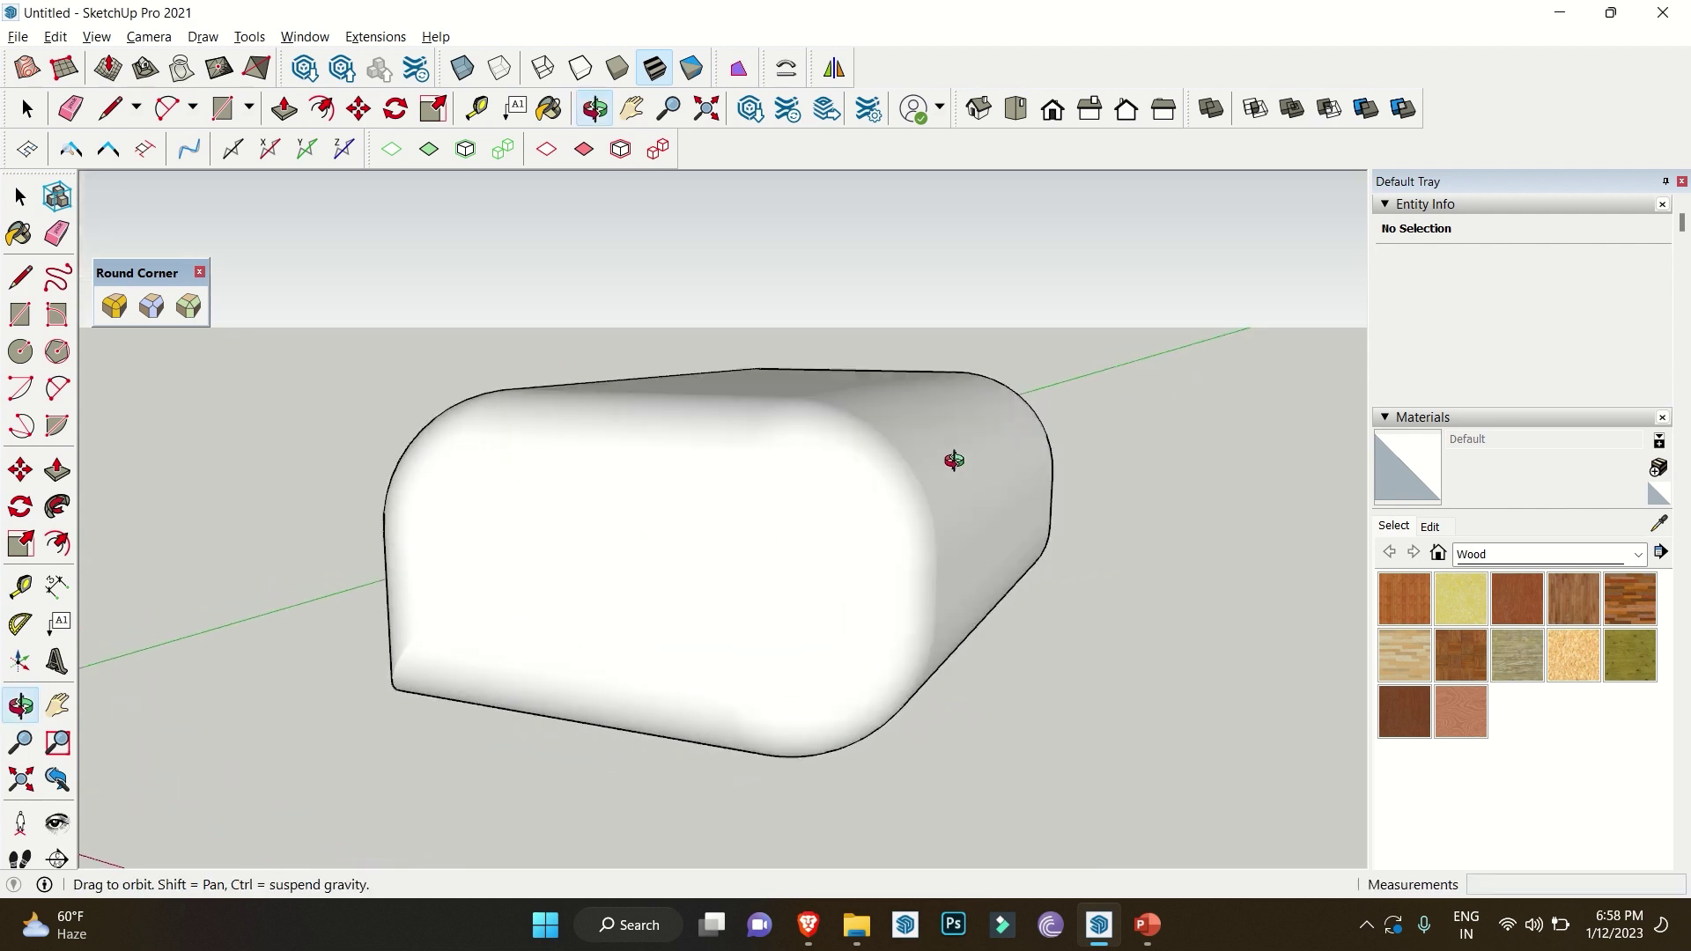
# - Set the offset to 400 mm, add the front and right faces, and generate the rounding
pyautogui.scroll(3, 1051, 498)
pyautogui.moveTo(1047, 601); pyautogui.dragTo(510, 490, button='middle')
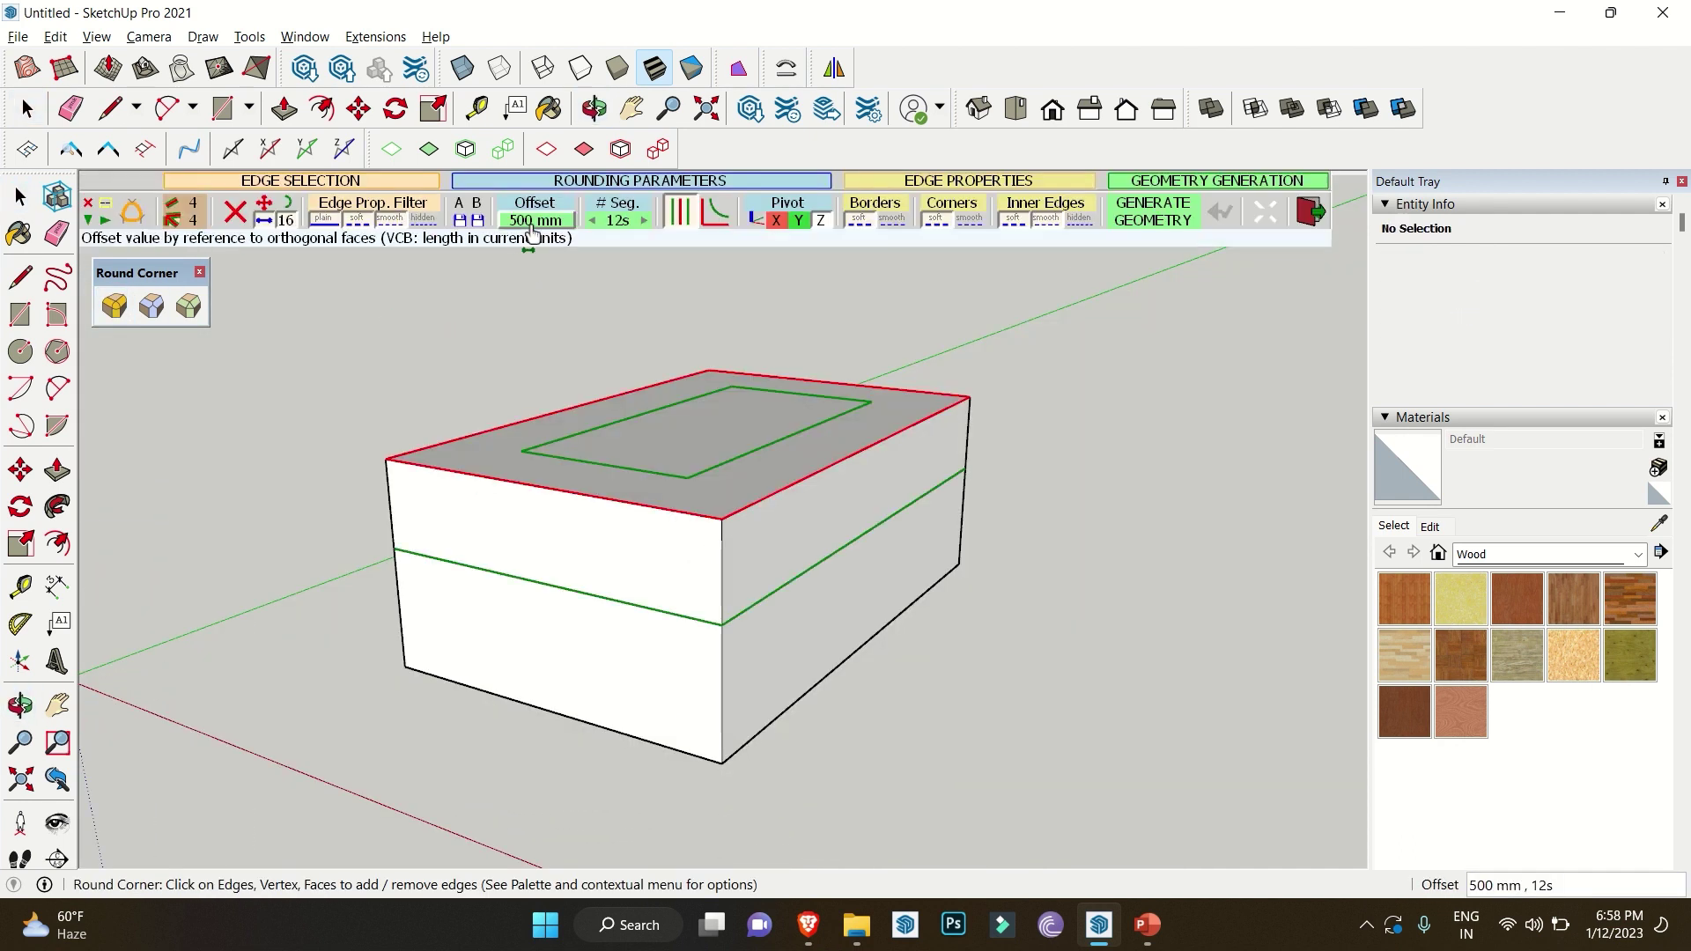
pyautogui.click(533, 220)
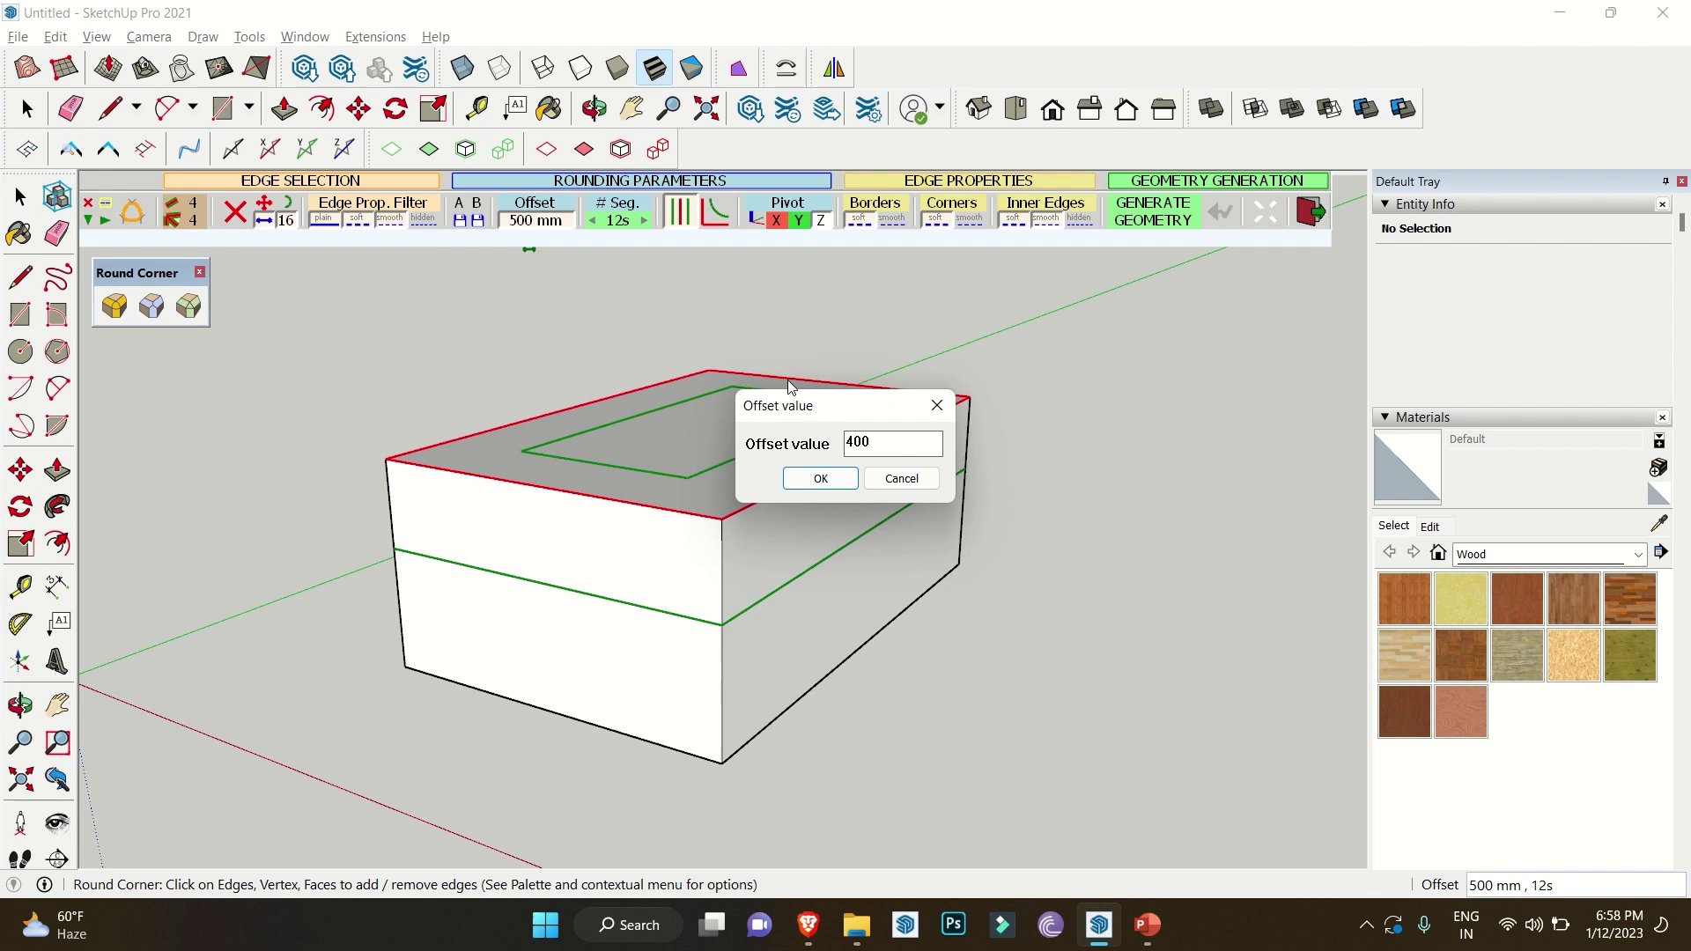
pyautogui.write('400')
pyautogui.press('Return')
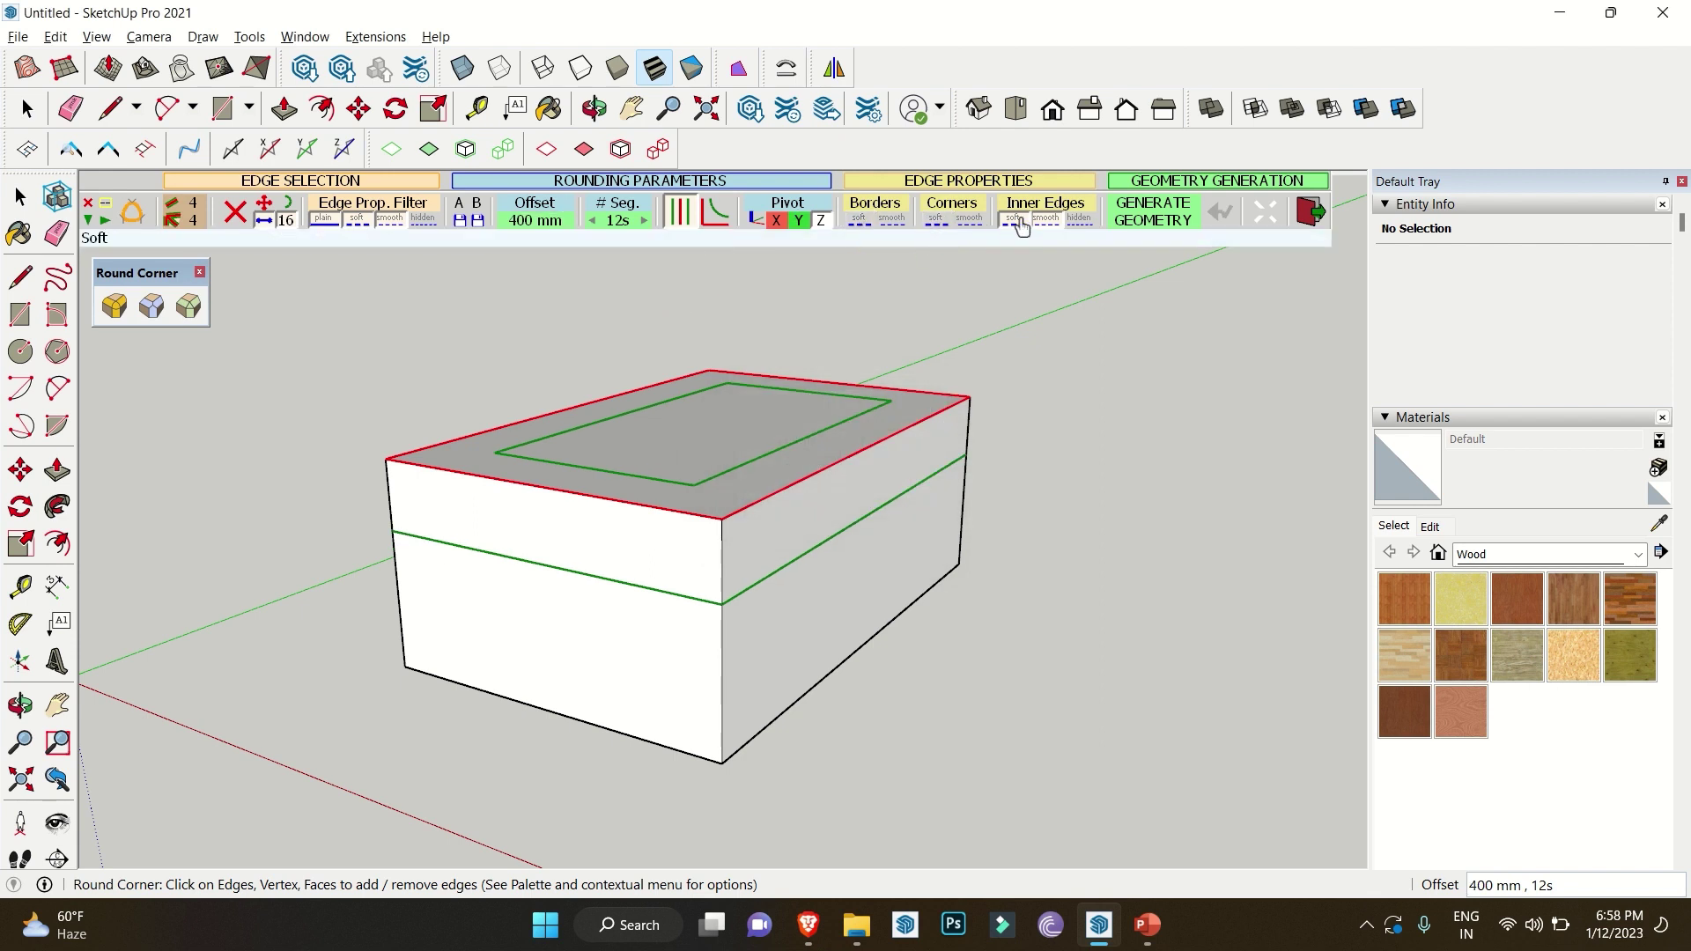
pyautogui.click(664, 558)
pyautogui.click(777, 585)
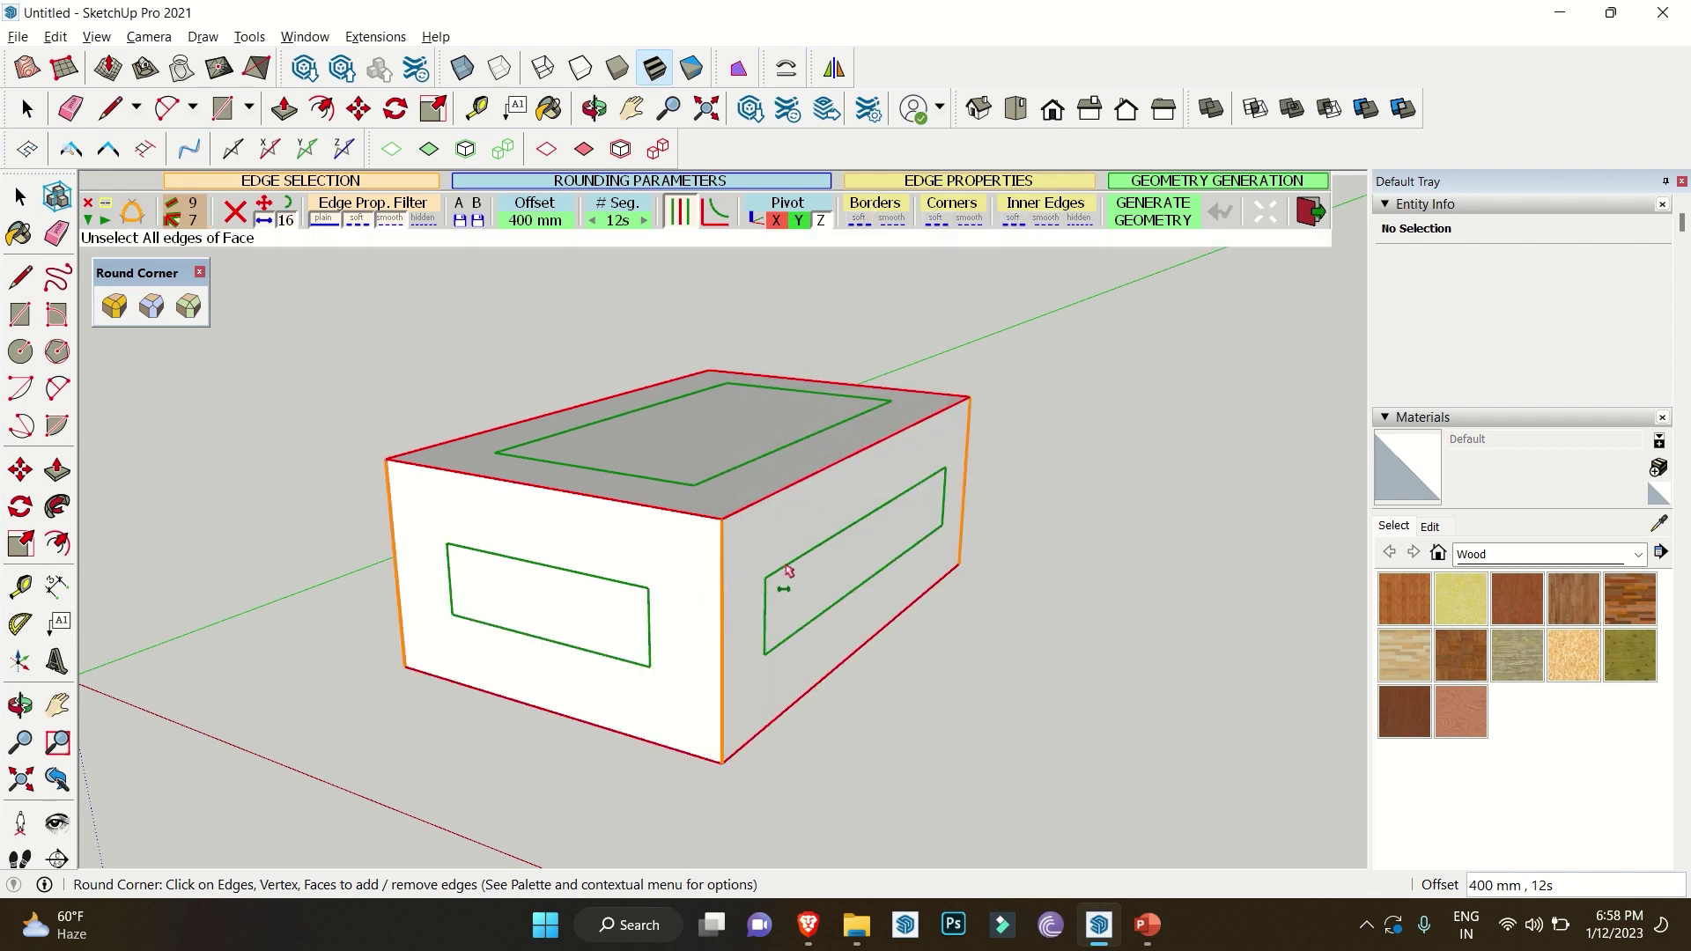
pyautogui.click(382, 401)
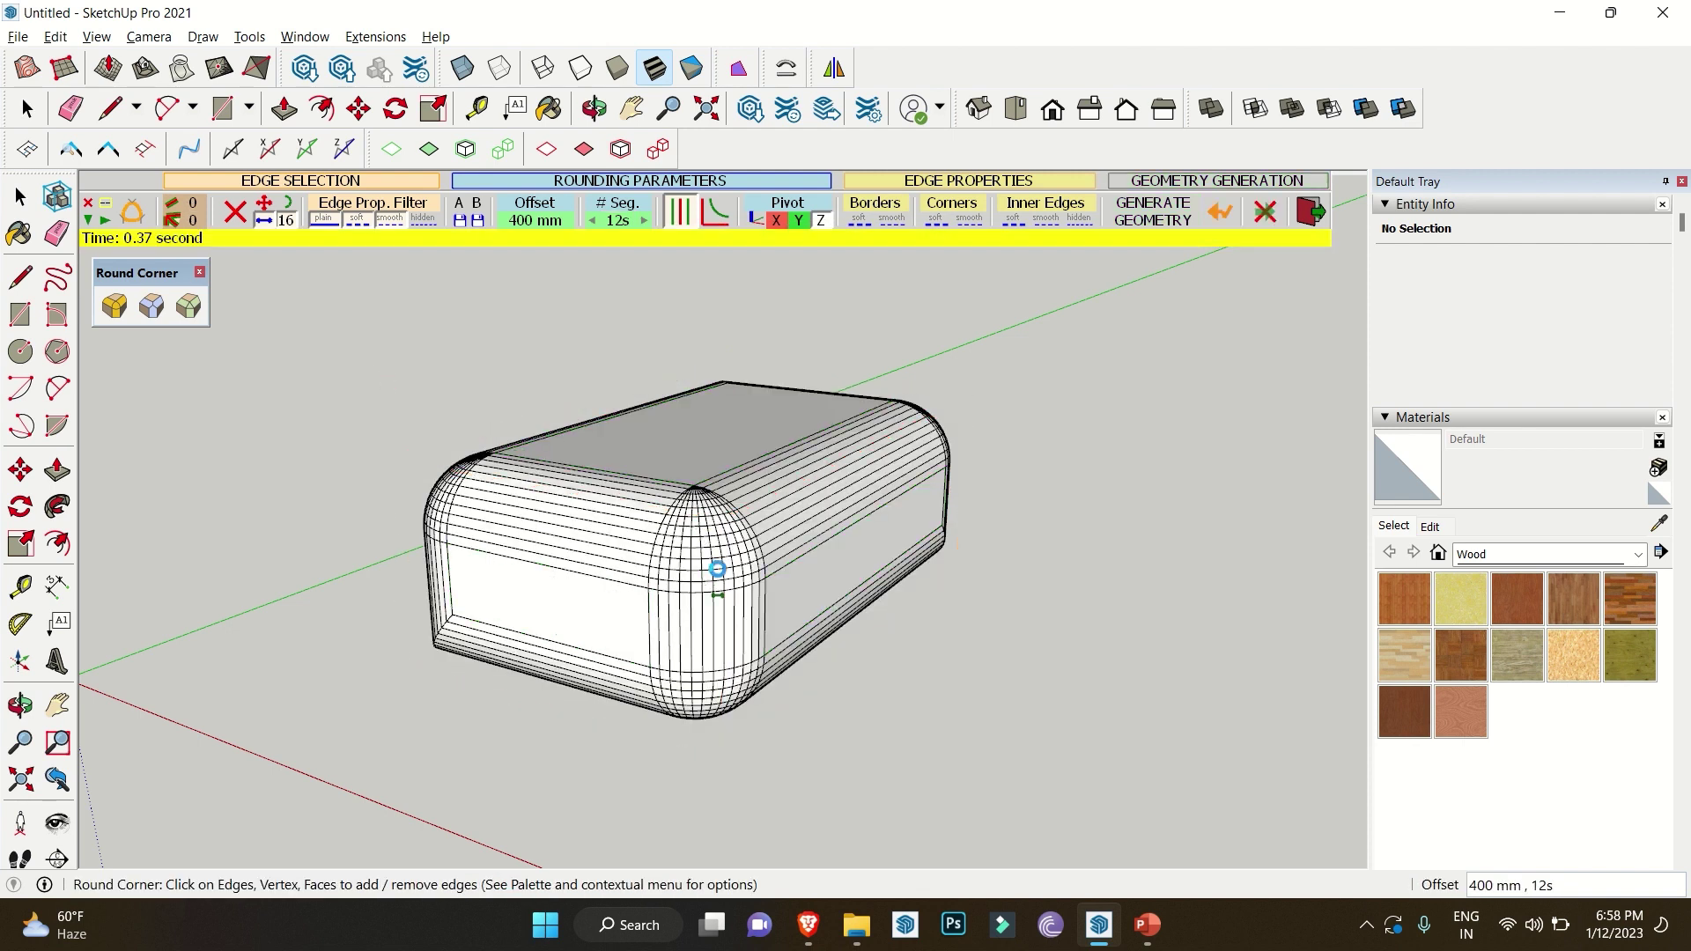
# - Zoom and orbit toward a rounded corner to inspect the segmented mesh
pyautogui.scroll(2, 716, 569)
pyautogui.moveTo(695, 526); pyautogui.dragTo(706, 521, button='middle')
pyautogui.scroll(5, 705, 521)
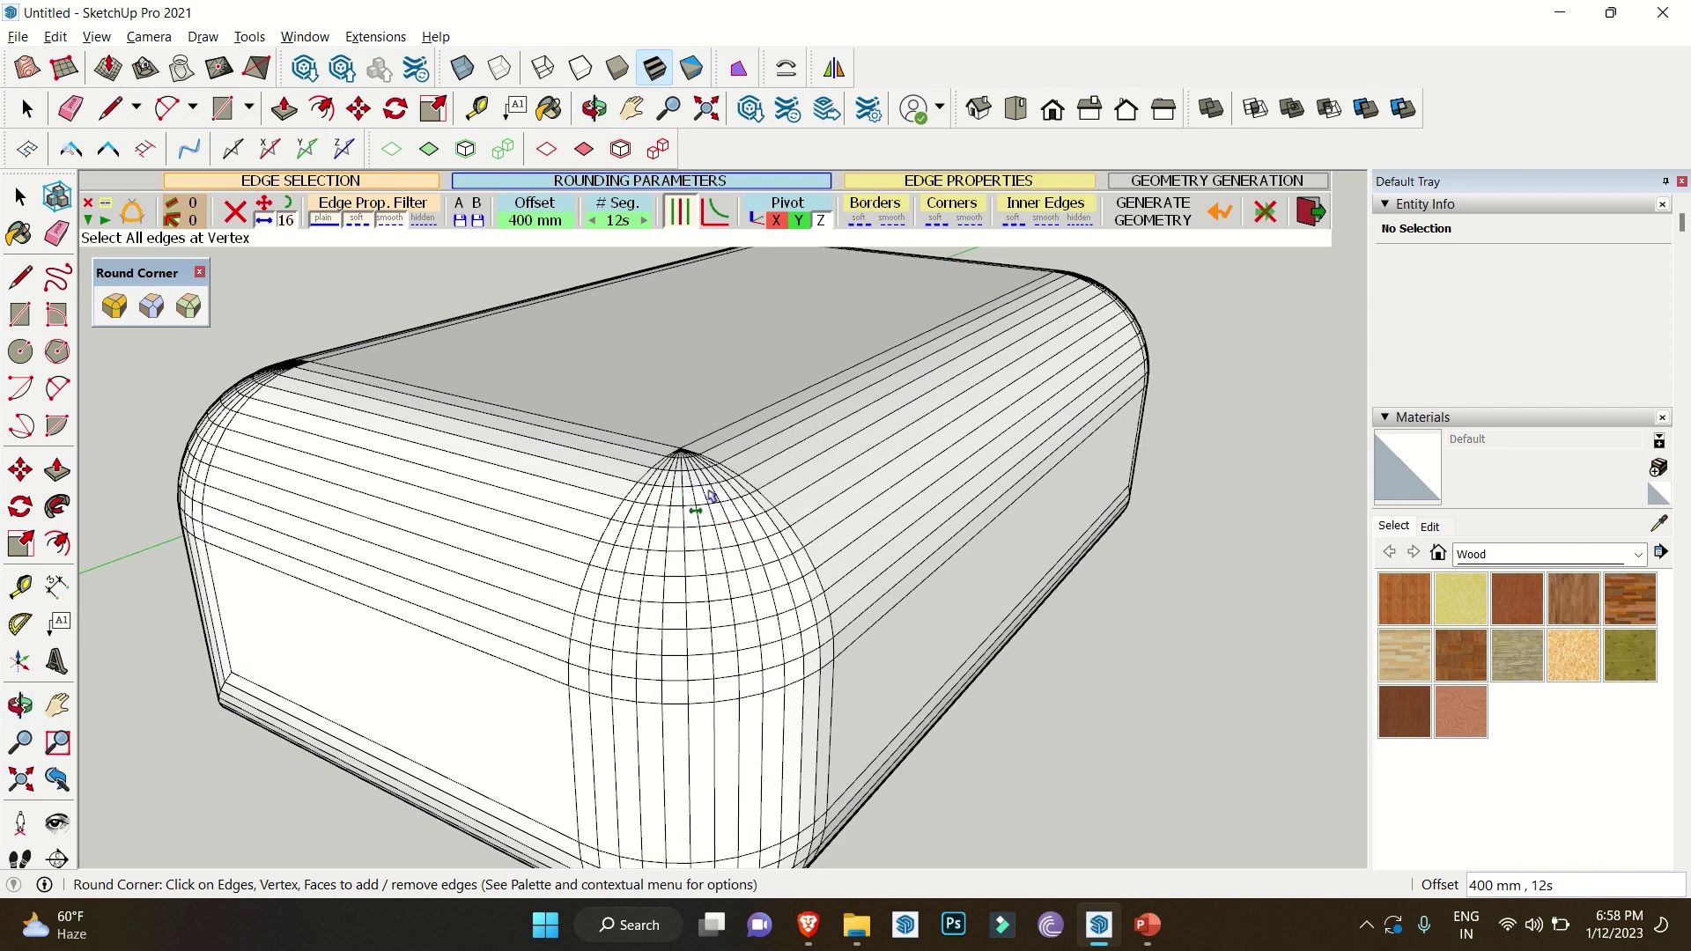
pyautogui.moveTo(503, 546); pyautogui.dragTo(378, 502, button='middle')
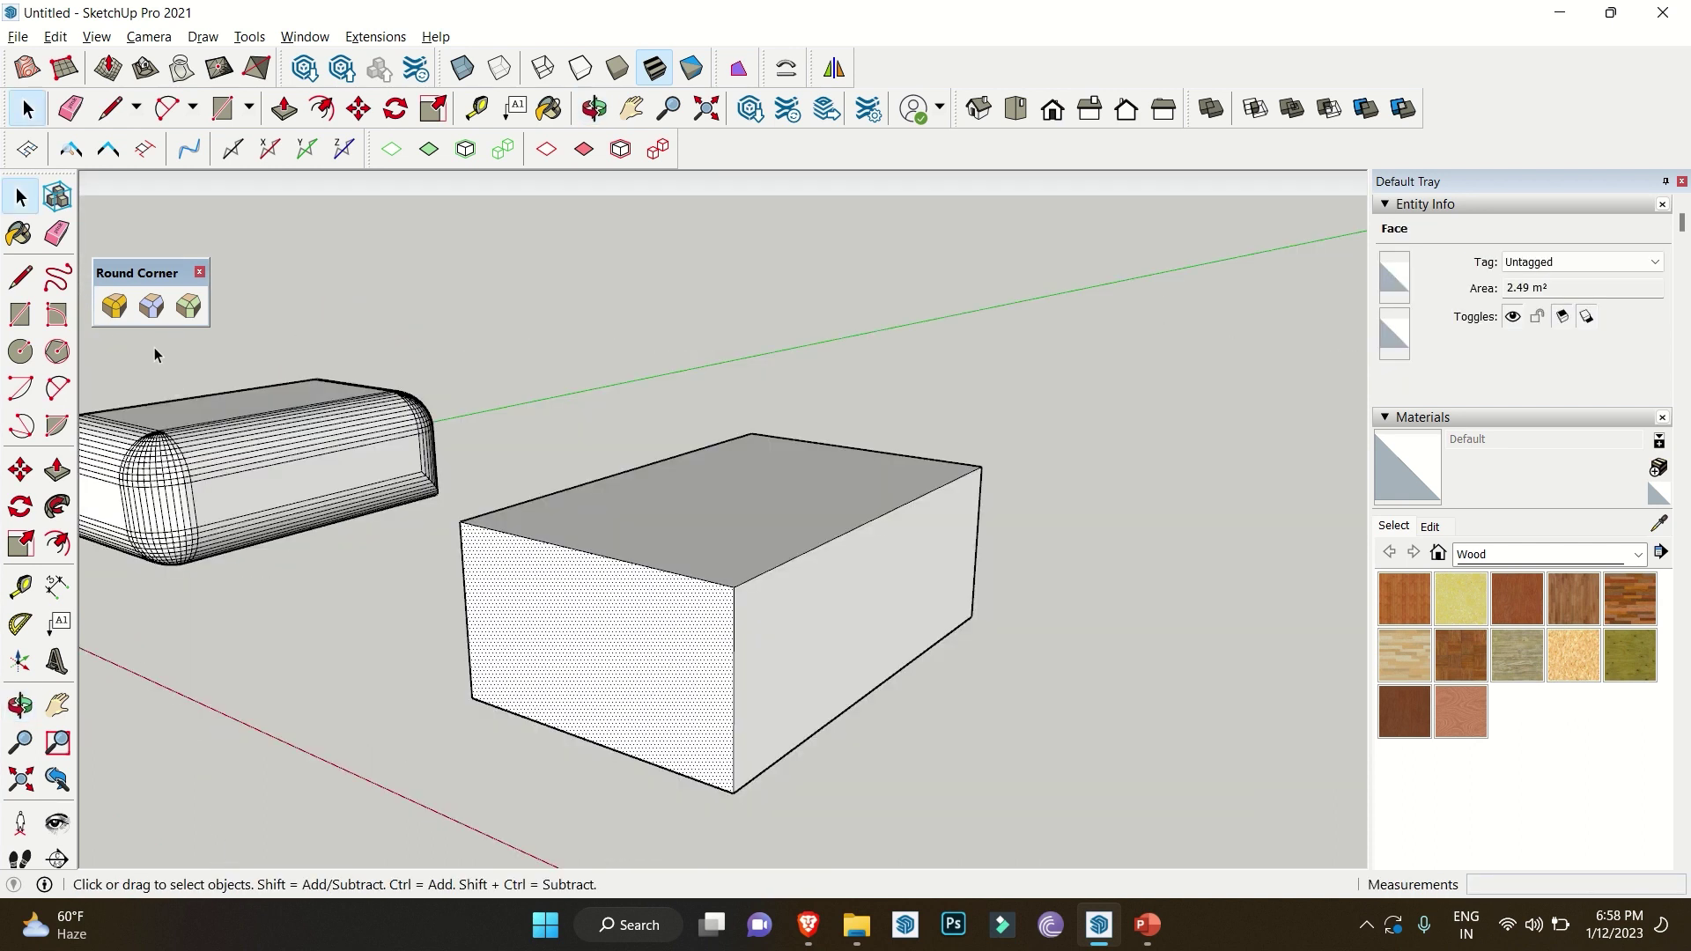
# - Pick the second box's front face, keep a 400 mm offset, and add its top and right faces
pyautogui.click(151, 306)
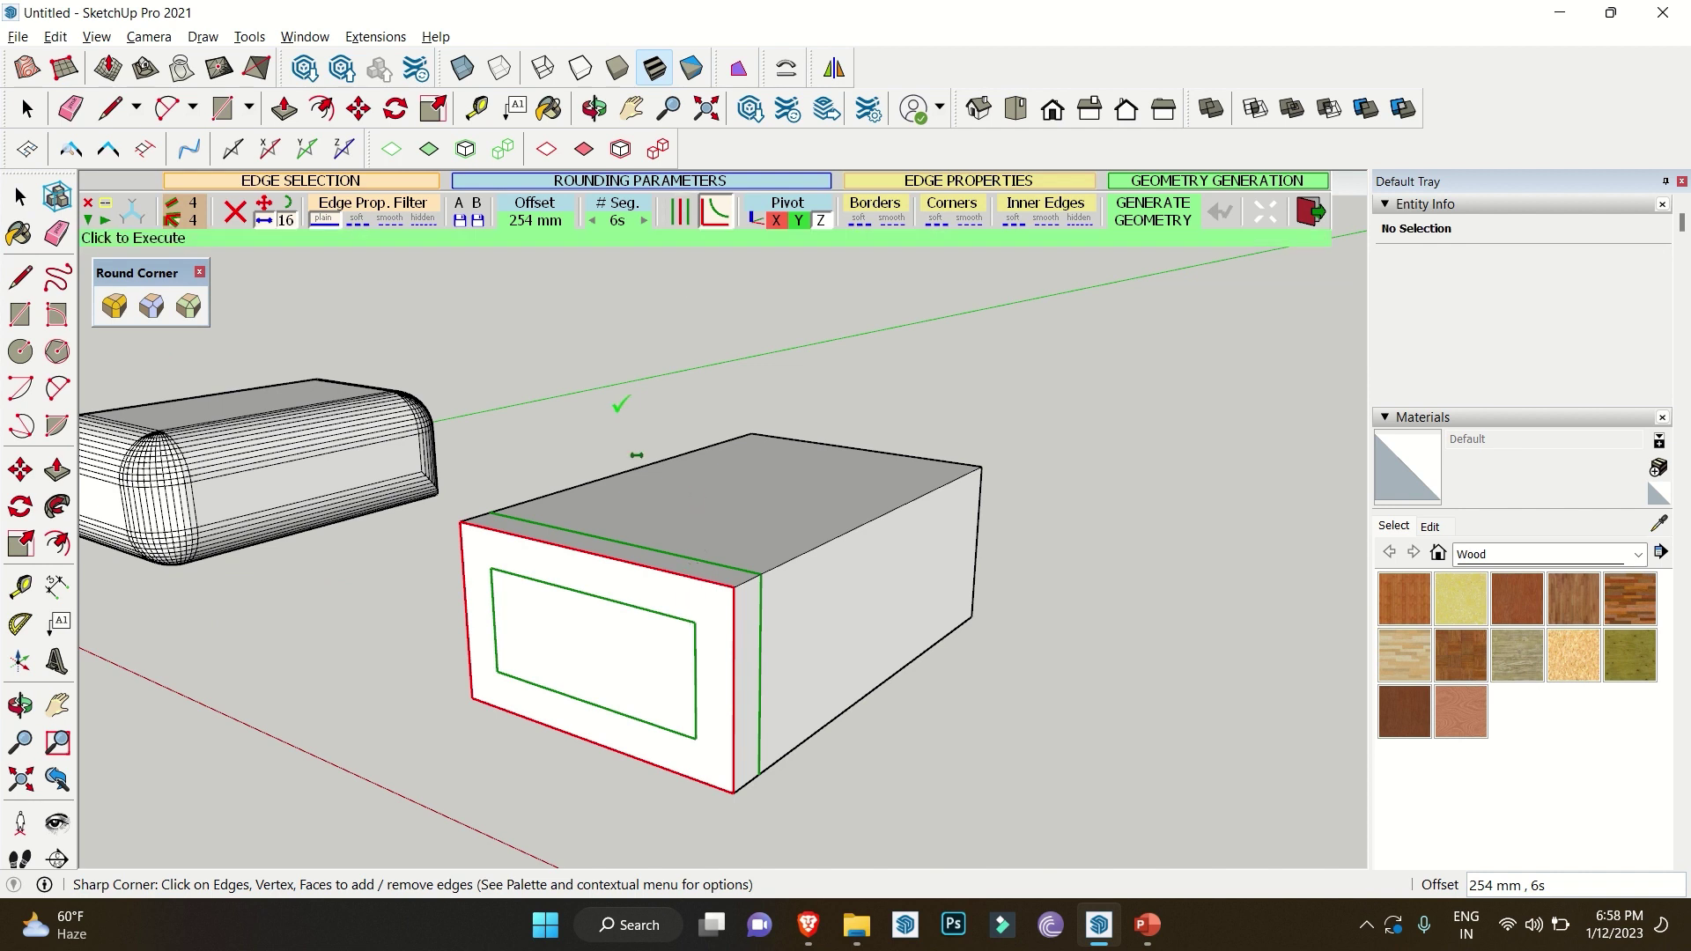
pyautogui.click(545, 220)
pyautogui.press('Return')
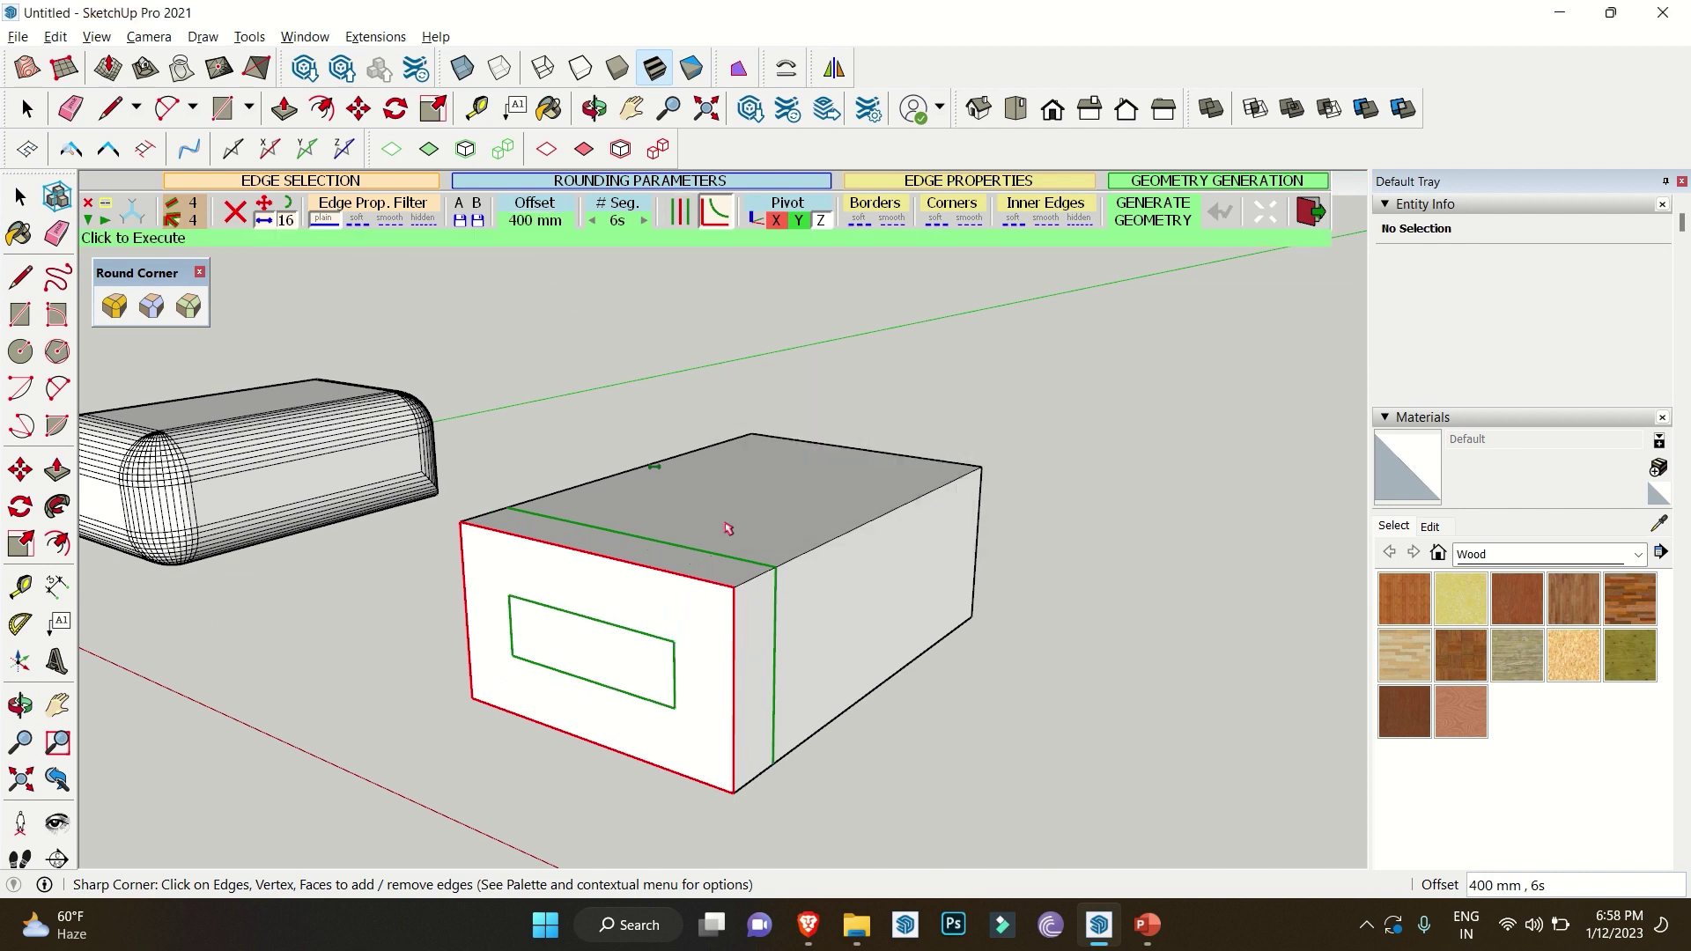
pyautogui.click(725, 529)
pyautogui.click(811, 615)
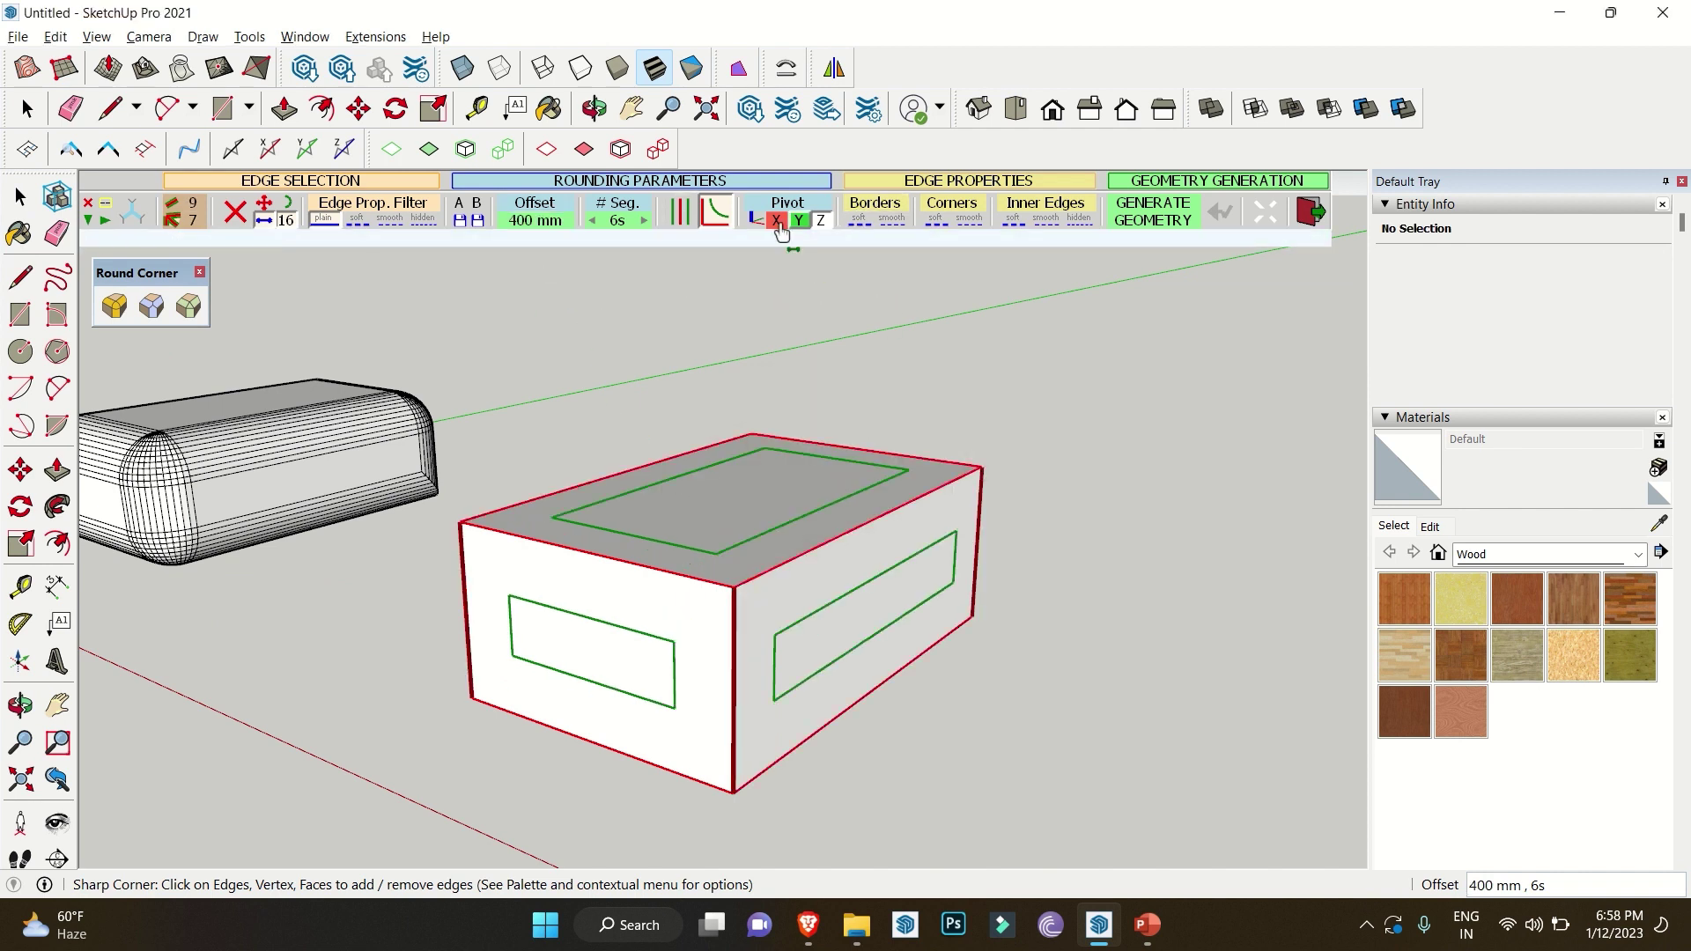
# - Set 12 segments and generate the sharp-cornered geometry
pyautogui.click(616, 220)
pyautogui.write('12')
pyautogui.press('Return')
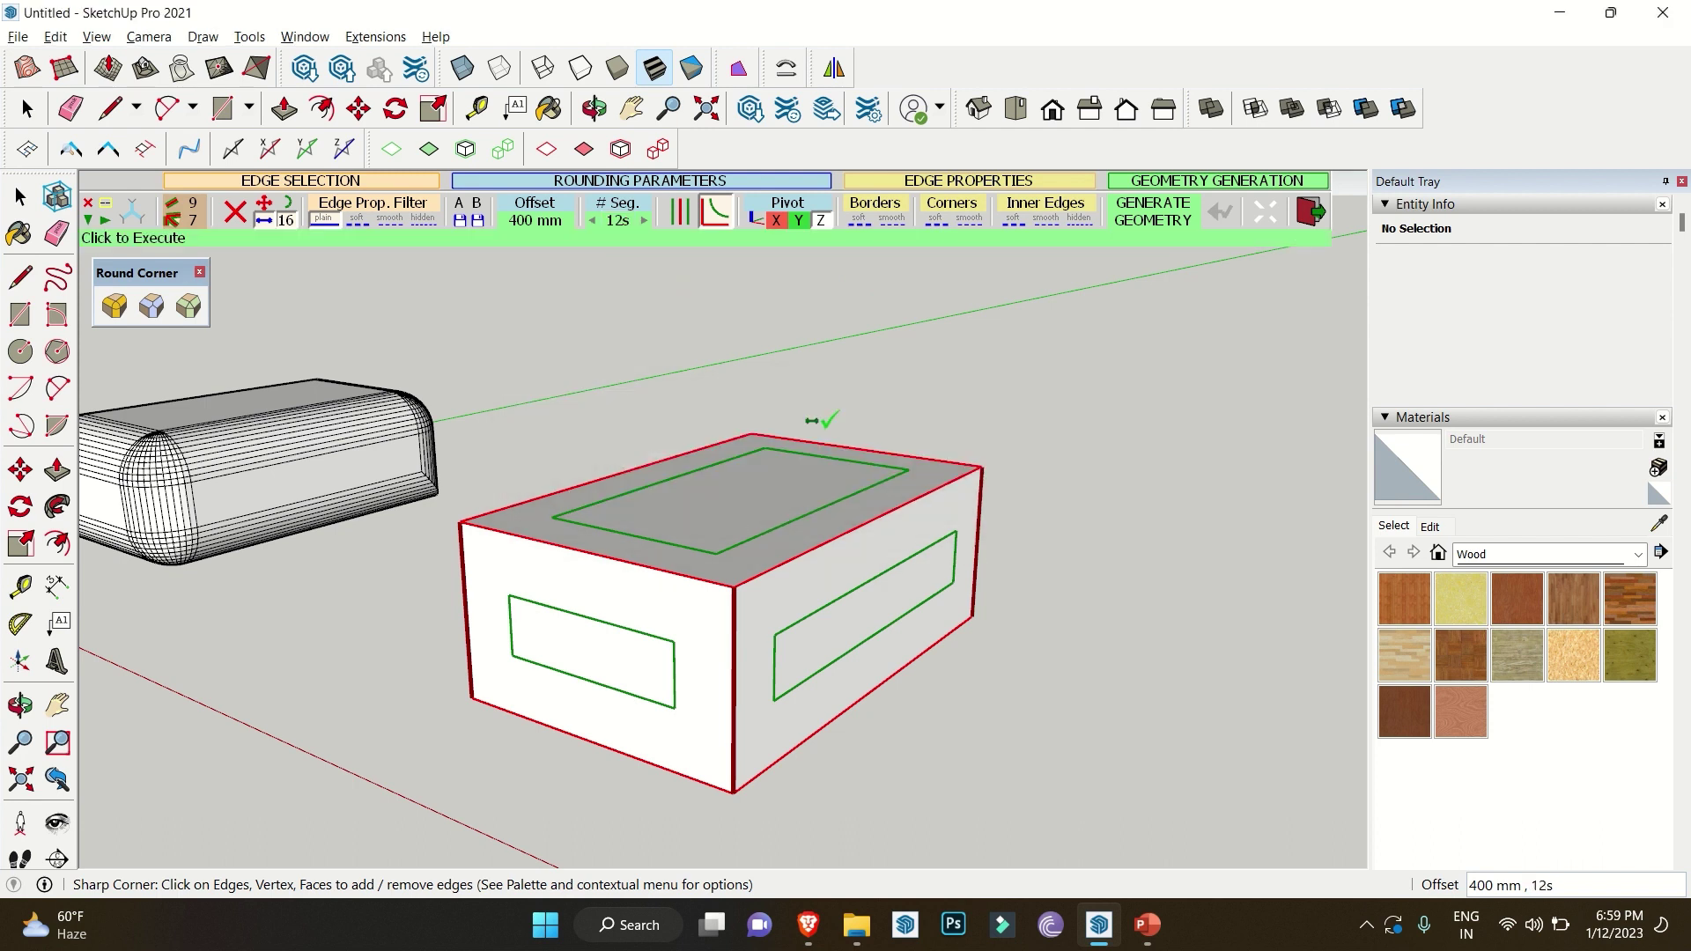
pyautogui.moveTo(872, 366); pyautogui.dragTo(555, 371, button='middle')
pyautogui.click(564, 381)
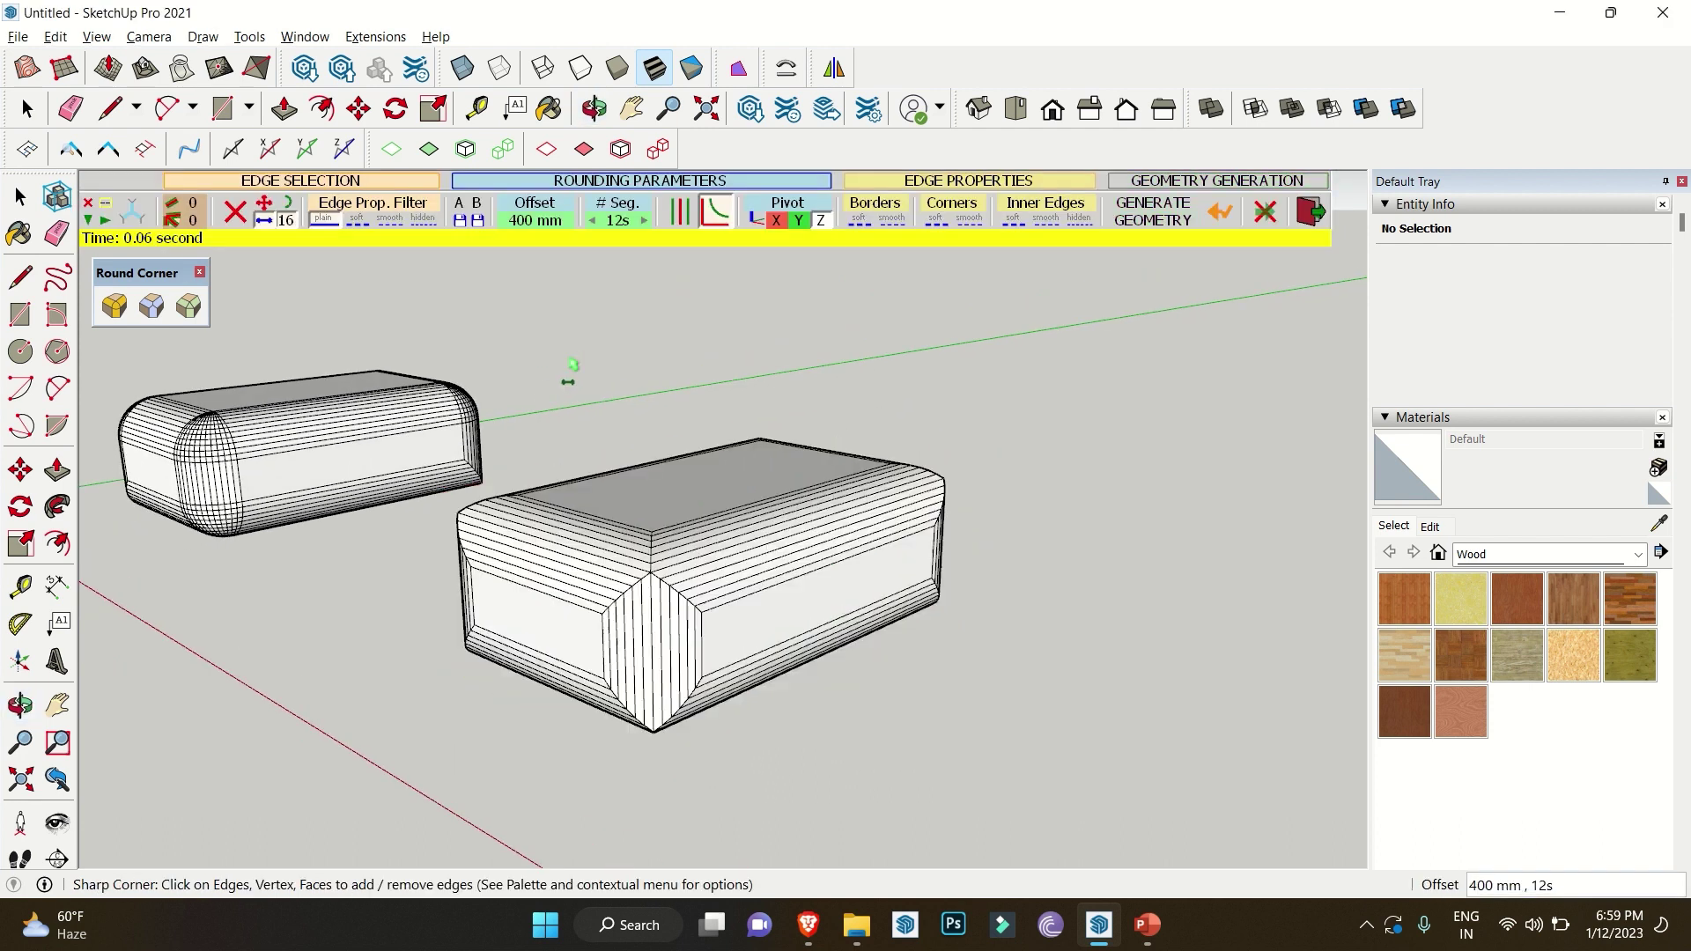
pyautogui.scroll(3, 574, 556)
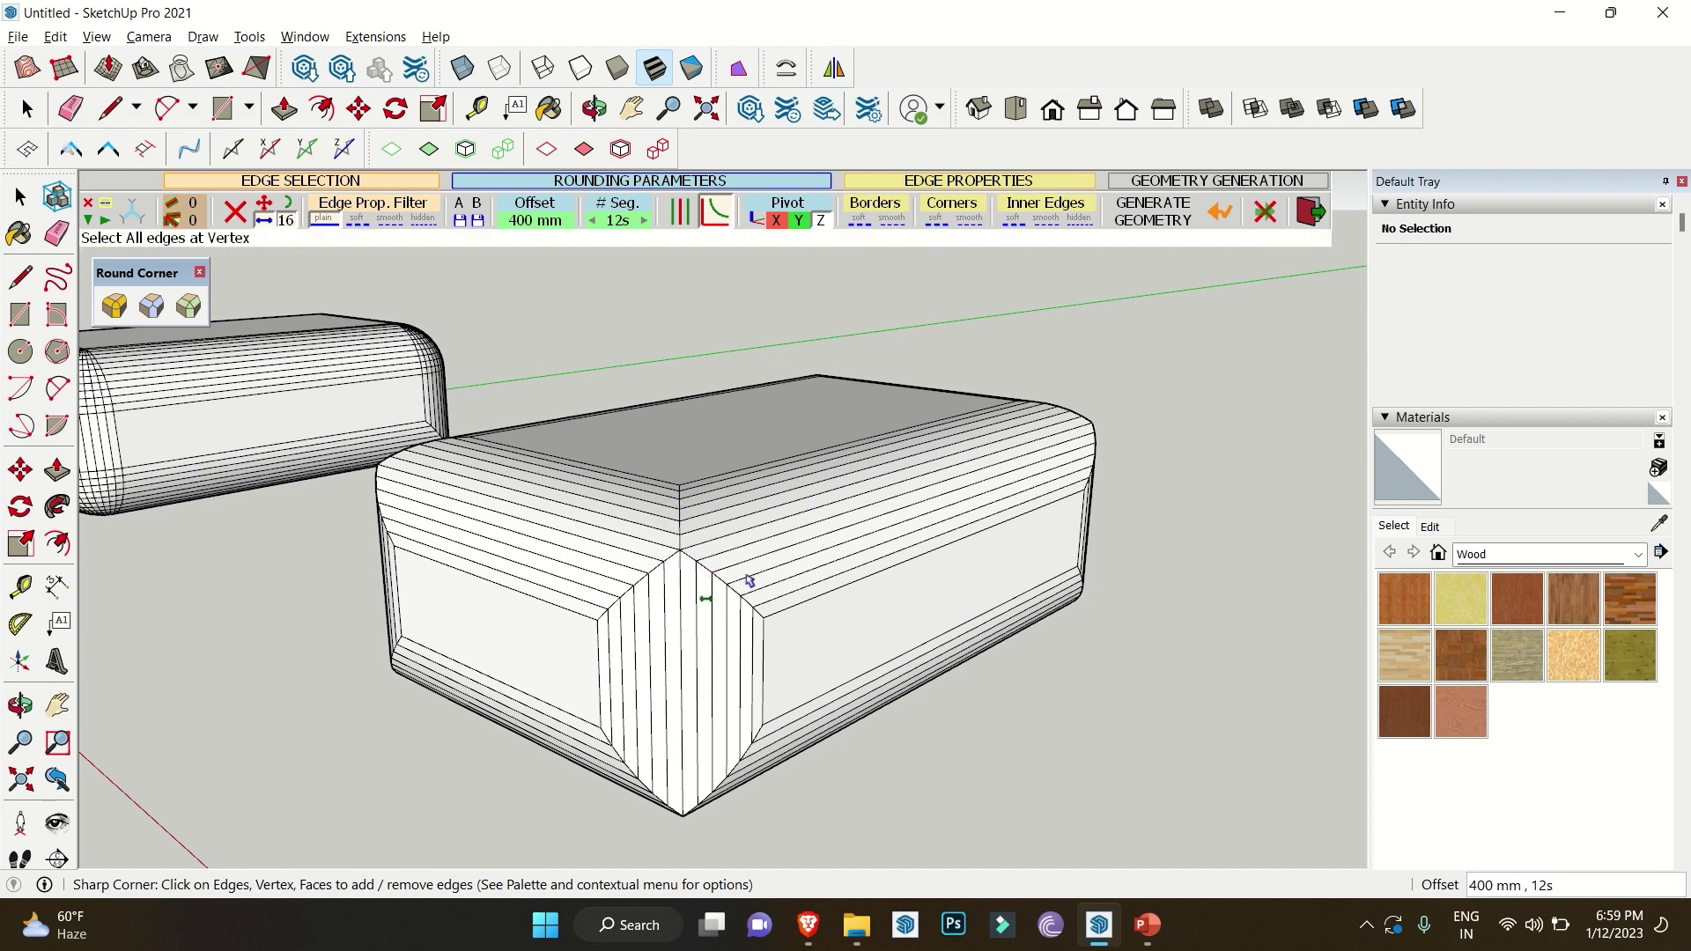
# - Select the second box and move it further left along the red axis
pyautogui.keyDown('shift'); pyautogui.moveTo(644, 564); pyautogui.dragTo(847, 577, button='middle'); pyautogui.keyUp('shift')
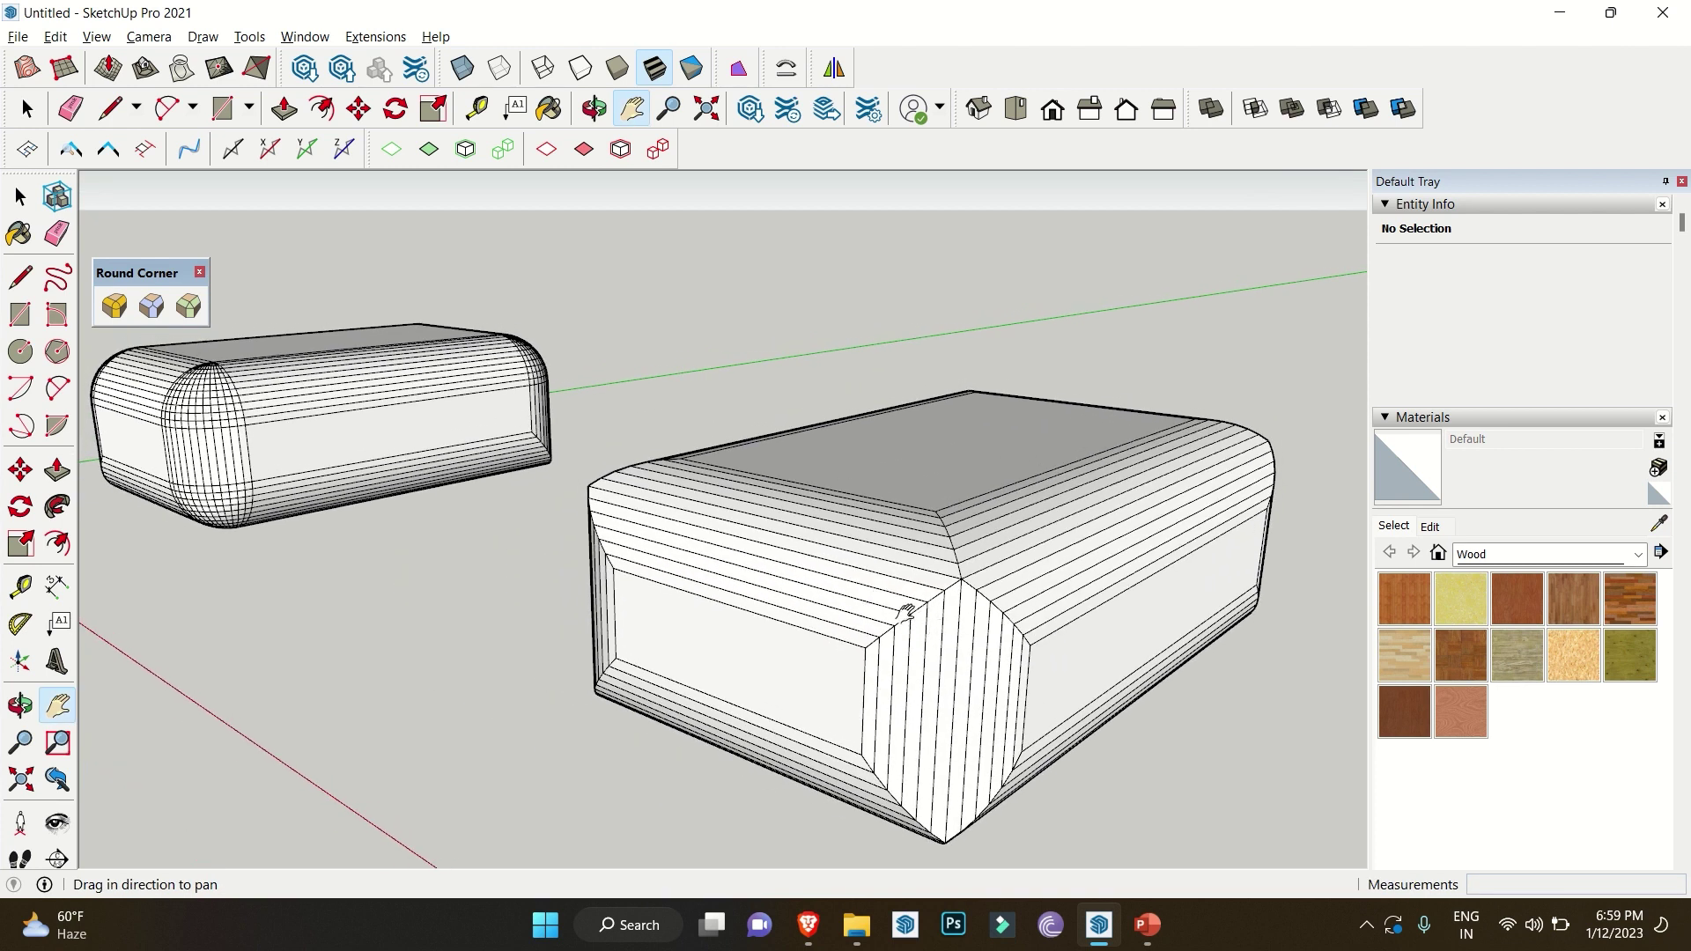
pyautogui.scroll(-3, 964, 553)
pyautogui.click(967, 548)
pyautogui.moveTo(967, 547); pyautogui.dragTo(1131, 562, button='middle')
pyautogui.moveTo(875, 390); pyautogui.dragTo(1245, 716)
pyautogui.press('m')
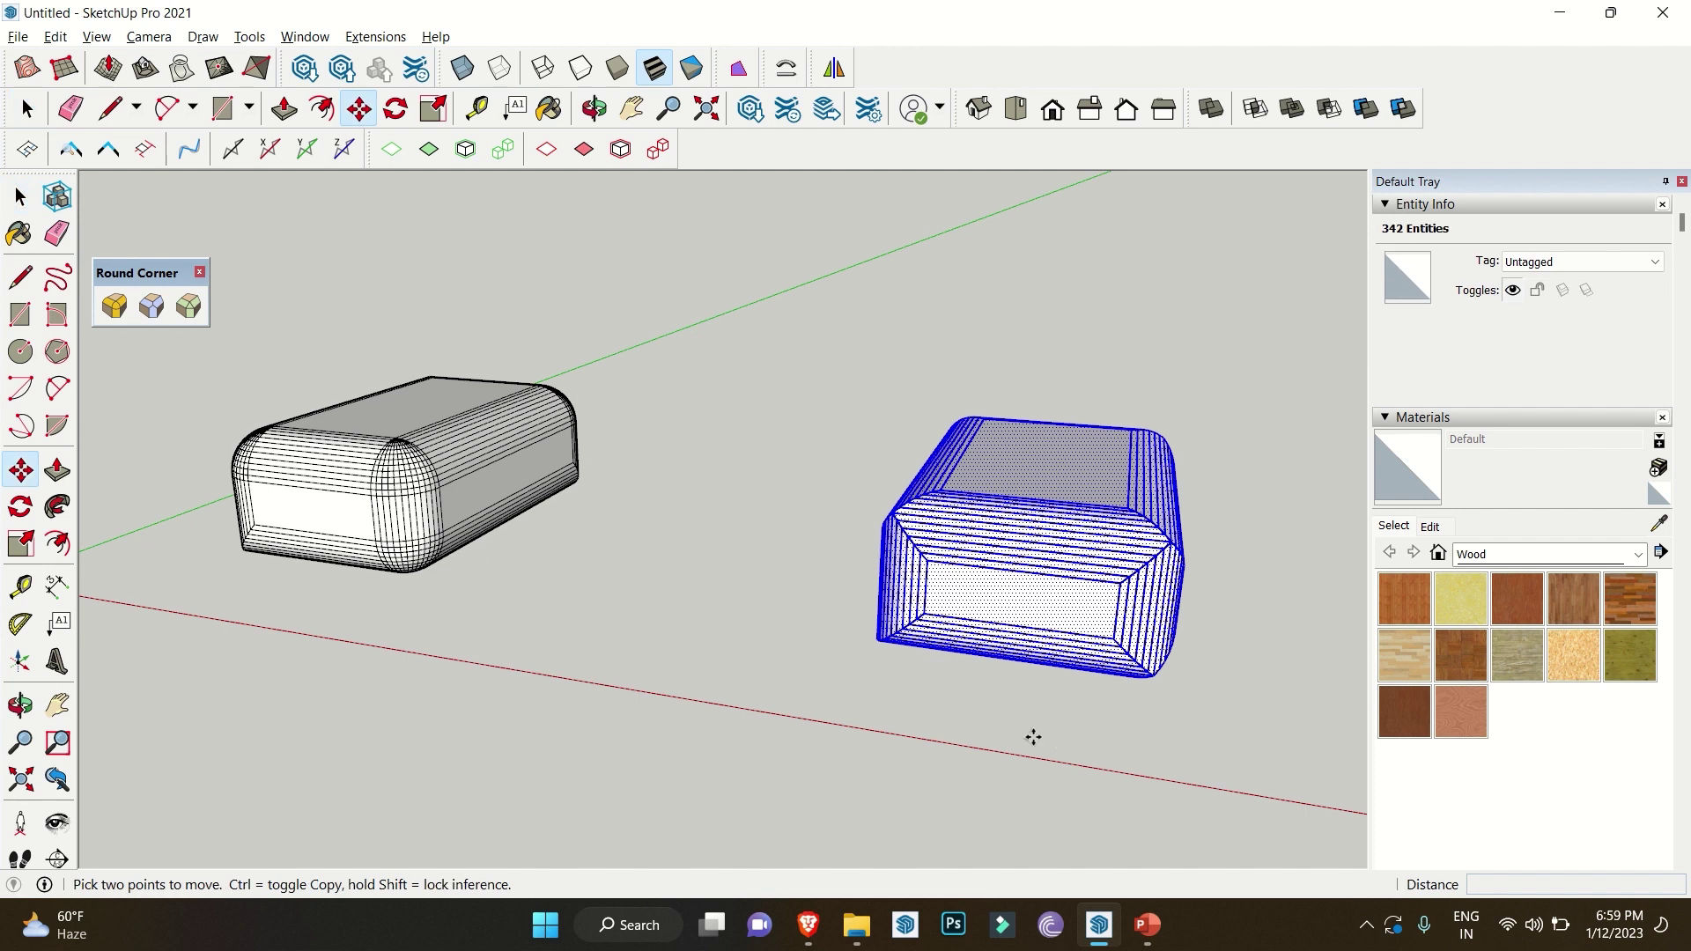
pyautogui.click(1032, 736)
pyautogui.click(692, 677)
pyautogui.press('space')
# - Clear the selection, then zoom, orbit and pan until the third plain box is visible
pyautogui.moveTo(815, 656); pyautogui.dragTo(426, 536, button='middle')
pyautogui.scroll(3, 427, 536)
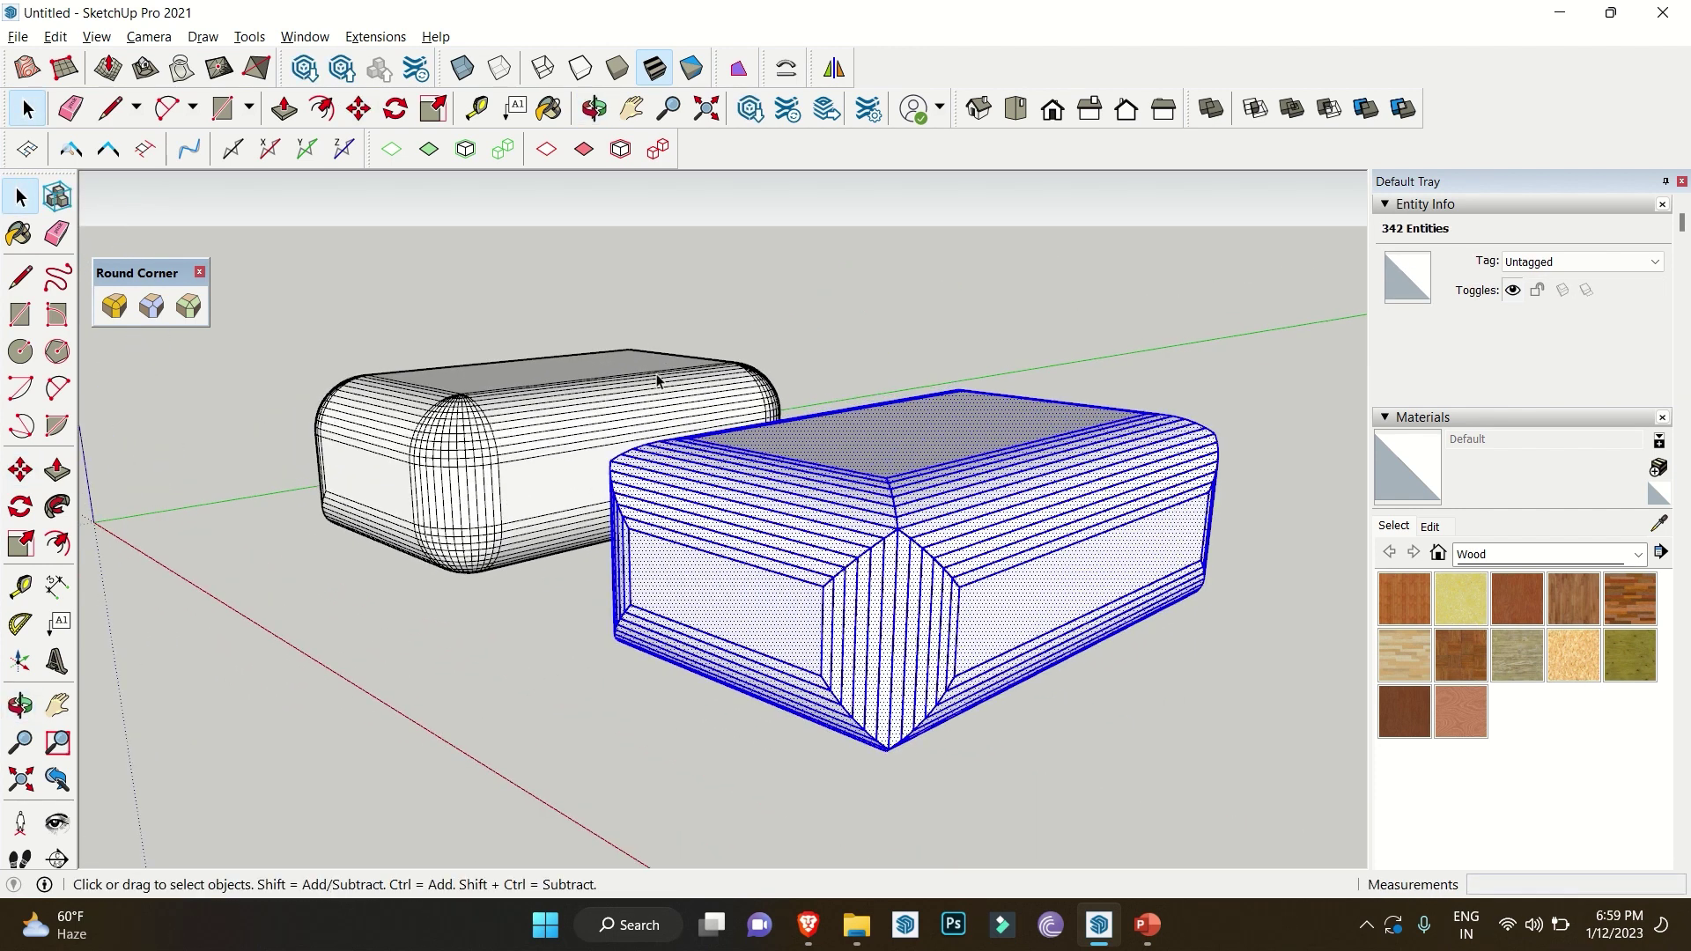
pyautogui.click(763, 328)
pyautogui.scroll(3, 779, 403)
pyautogui.moveTo(775, 410); pyautogui.dragTo(725, 400, button='middle')
pyautogui.scroll(1, 755, 467)
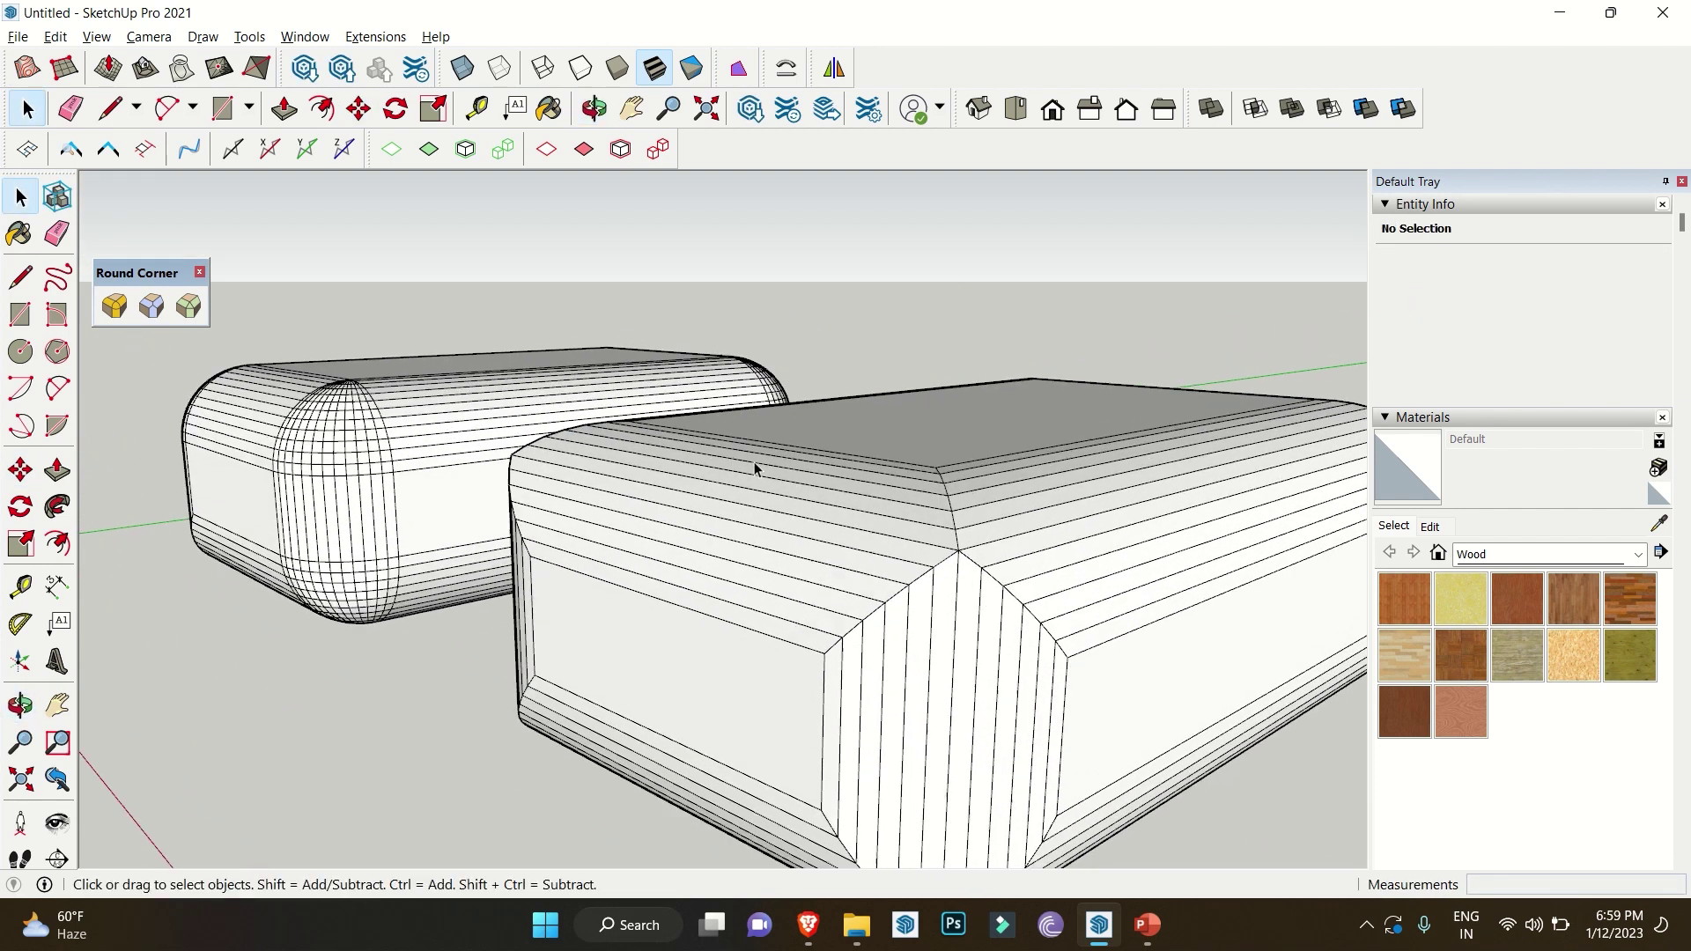
pyautogui.scroll(-1, 792, 480)
pyautogui.scroll(1, 928, 300)
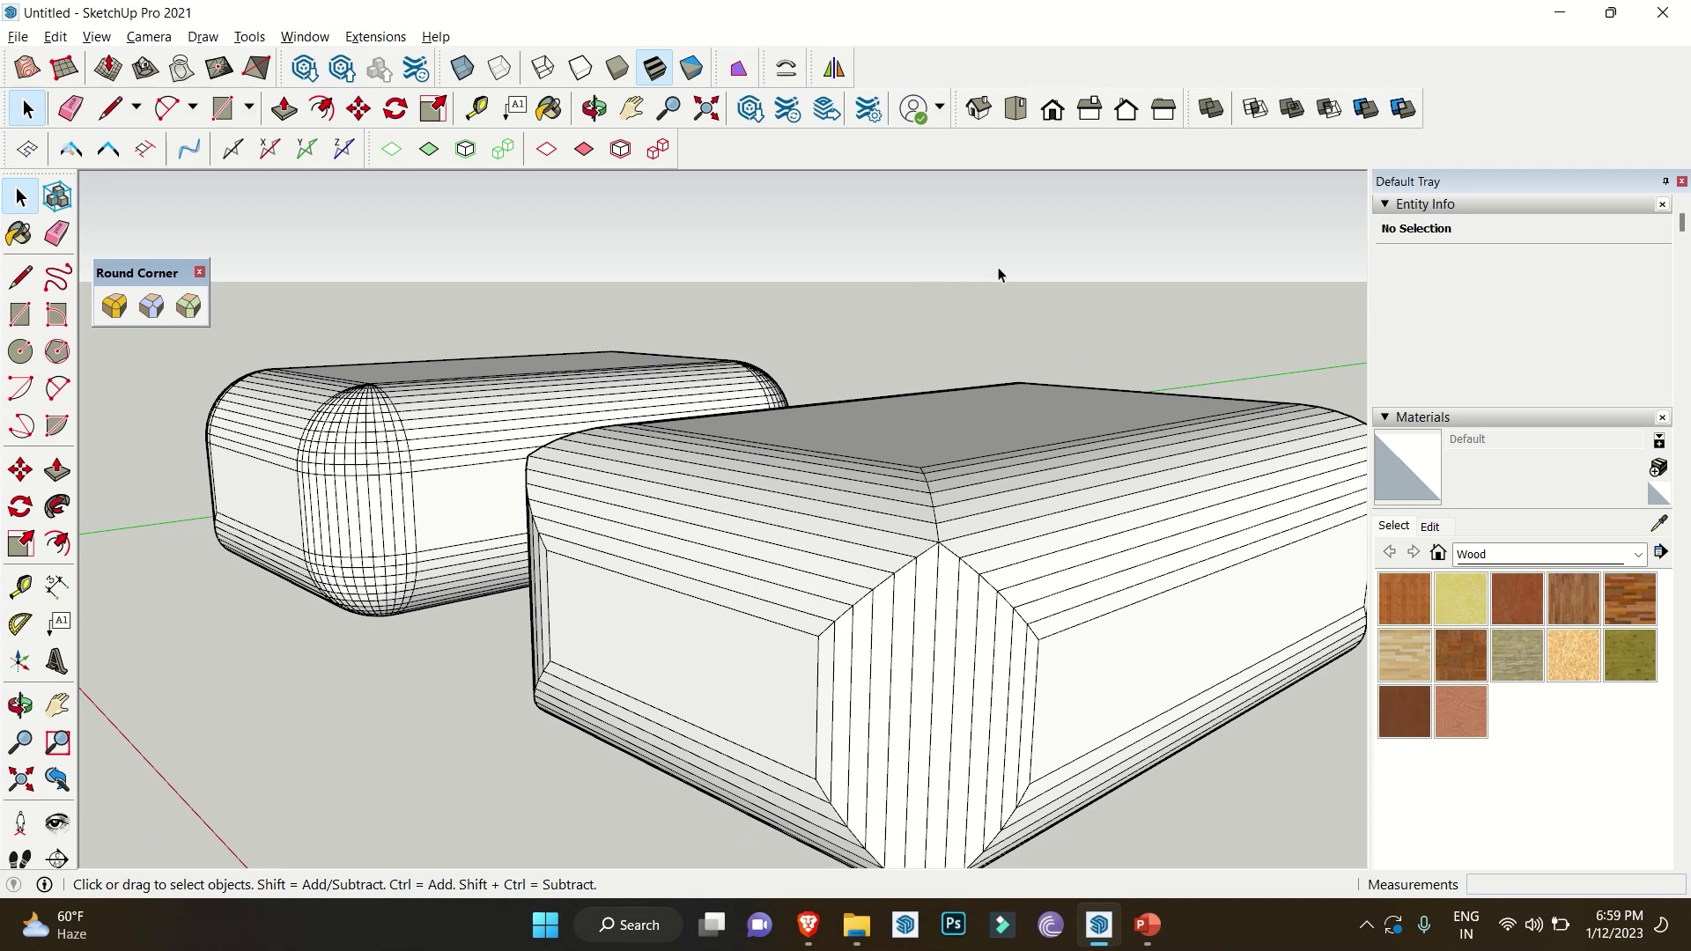
pyautogui.scroll(-4, 873, 359)
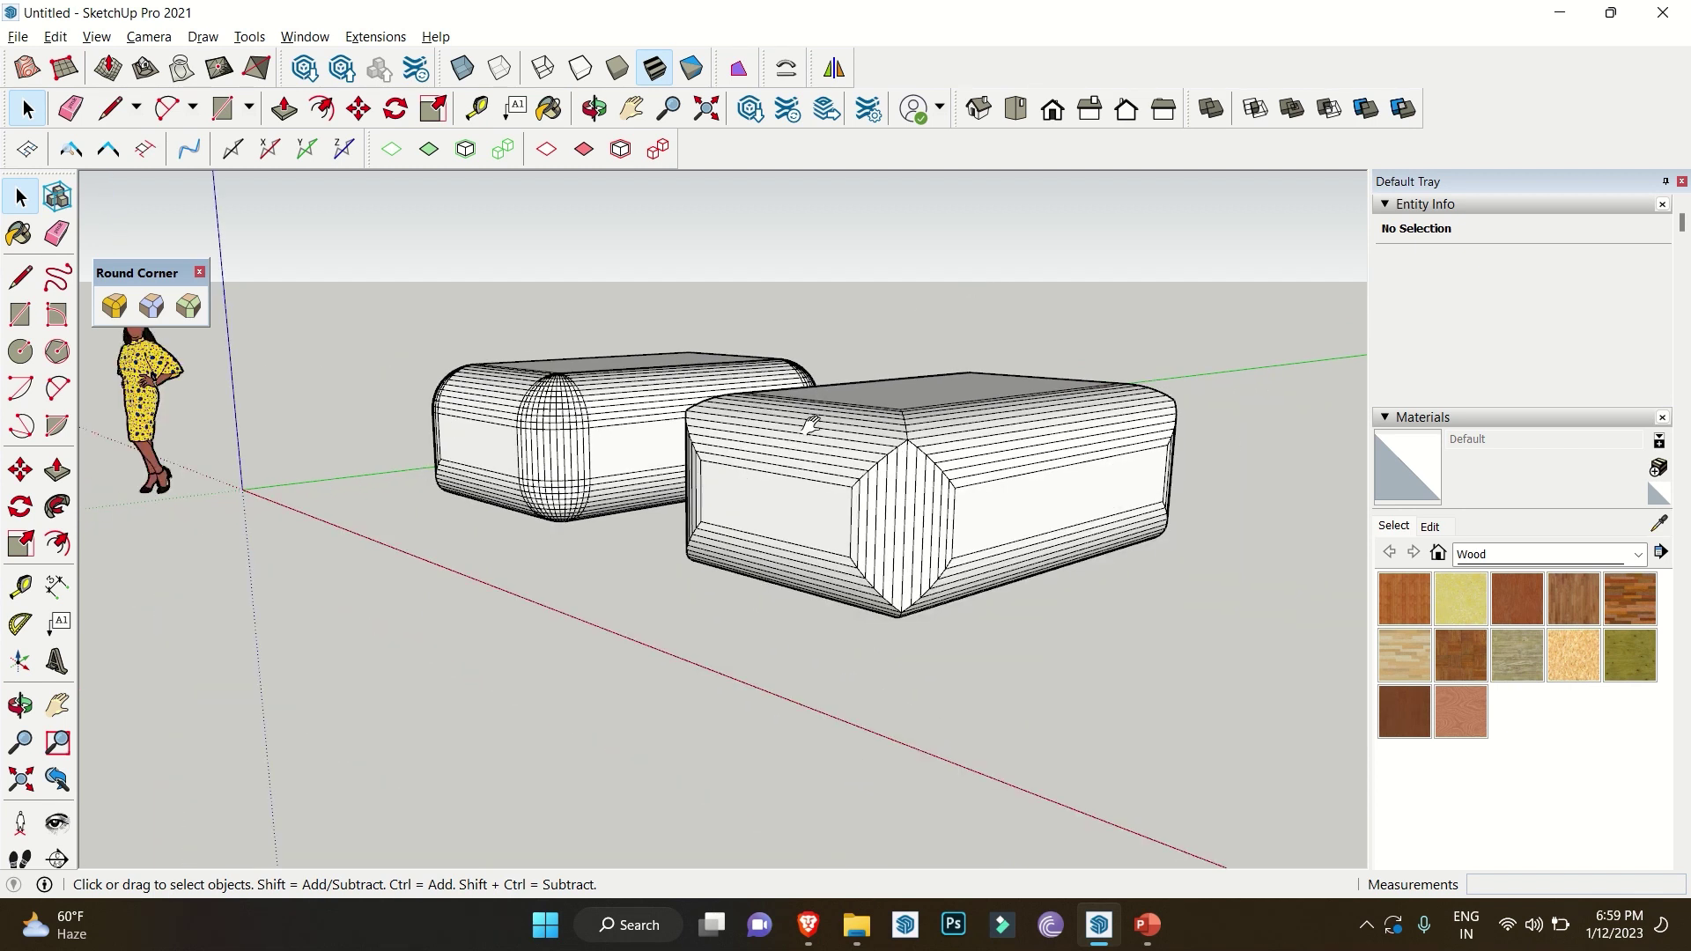
pyautogui.press('h')
pyautogui.scroll(-3, 738, 386)
pyautogui.moveTo(689, 394); pyautogui.dragTo(392, 402, button='middle')
# - Select the third box and move it closer to the other two boxes
pyautogui.scroll(-2, 392, 403)
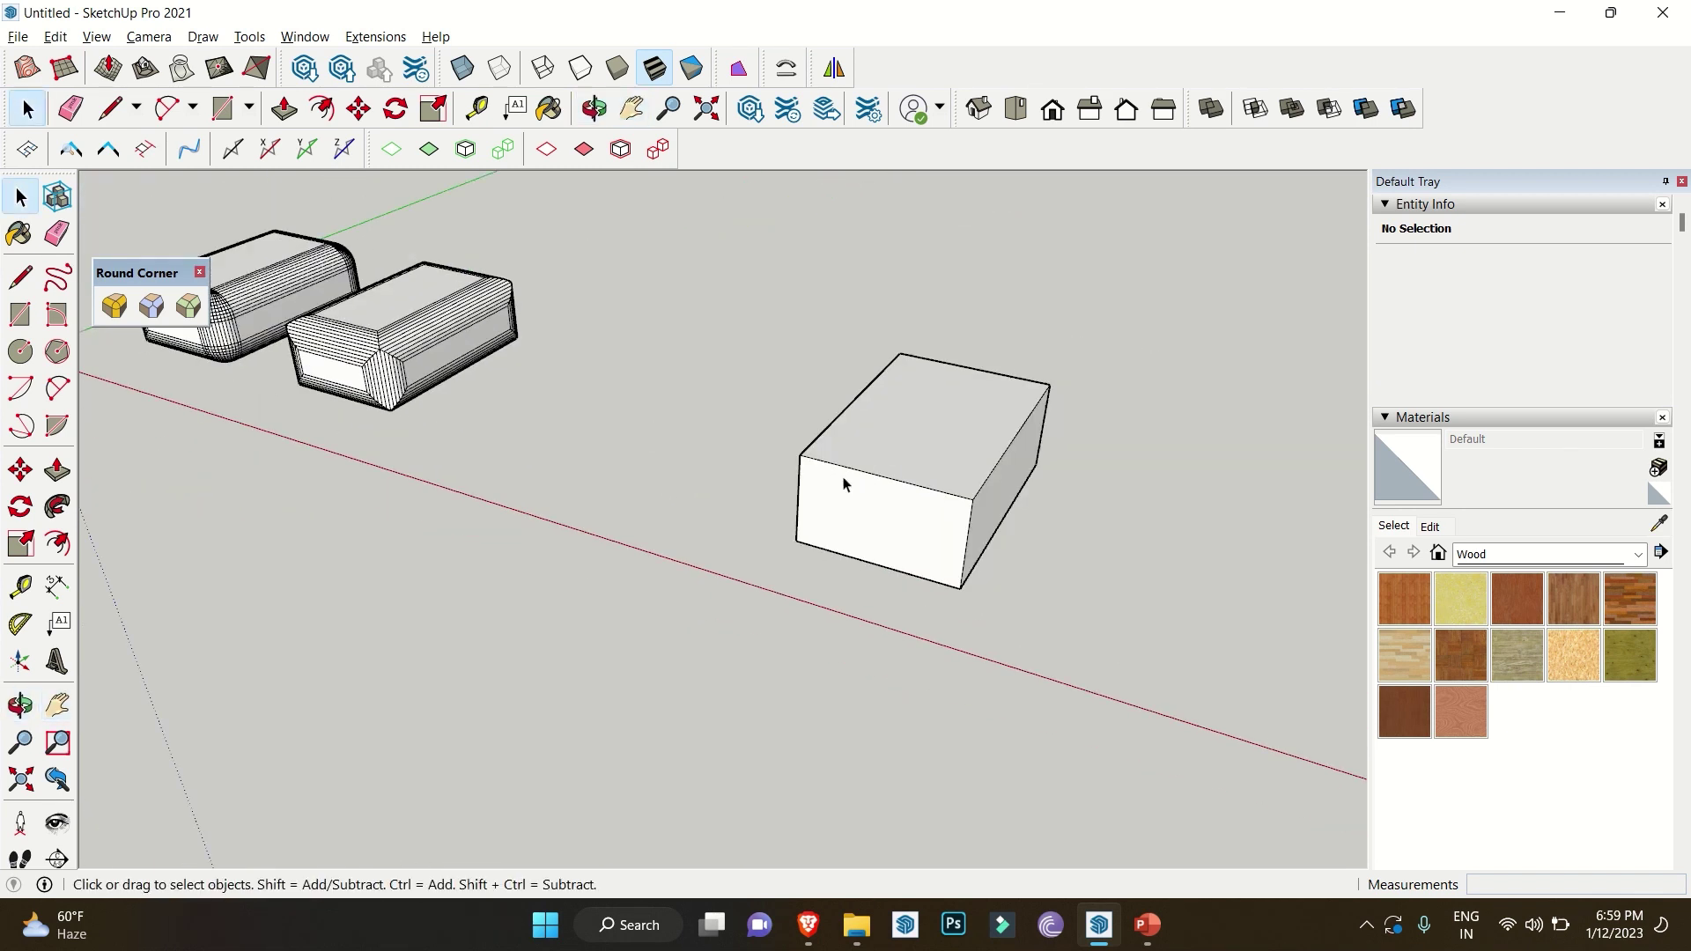
pyautogui.doubleClick(865, 473)
pyautogui.press('m')
pyautogui.press('space')
pyautogui.moveTo(765, 255); pyautogui.dragTo(1120, 681)
pyautogui.press('m')
pyautogui.click(866, 622)
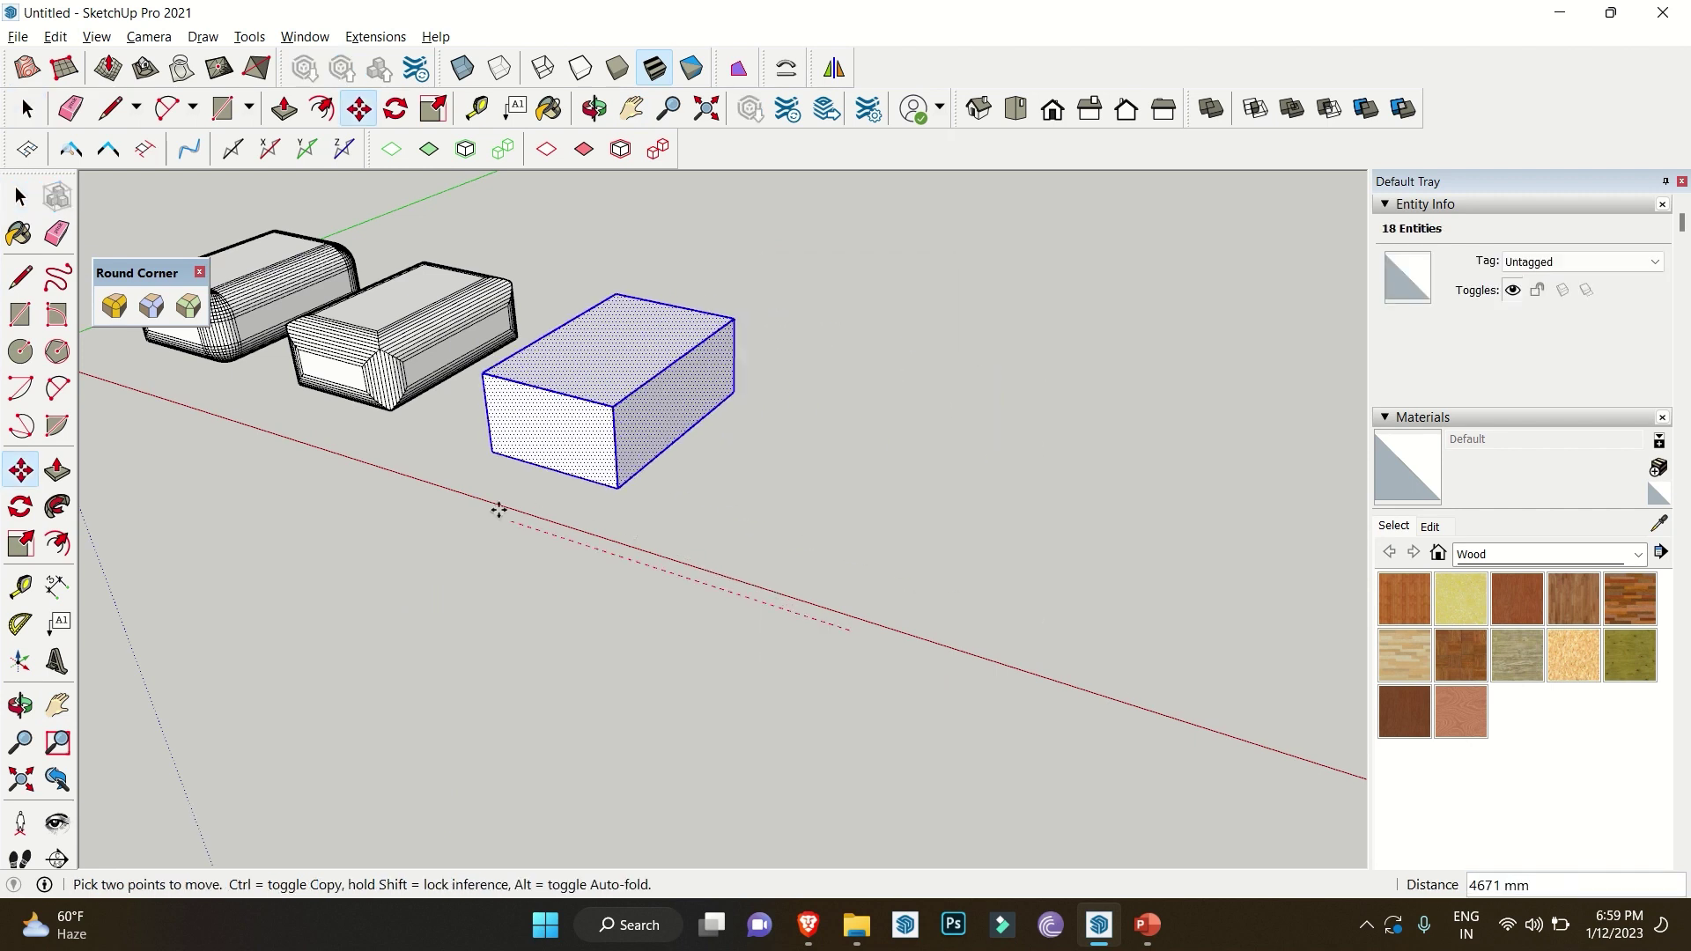
pyautogui.click(478, 505)
pyautogui.press('space')
pyautogui.moveTo(685, 537); pyautogui.dragTo(496, 298, button='middle')
pyautogui.scroll(3, 496, 298)
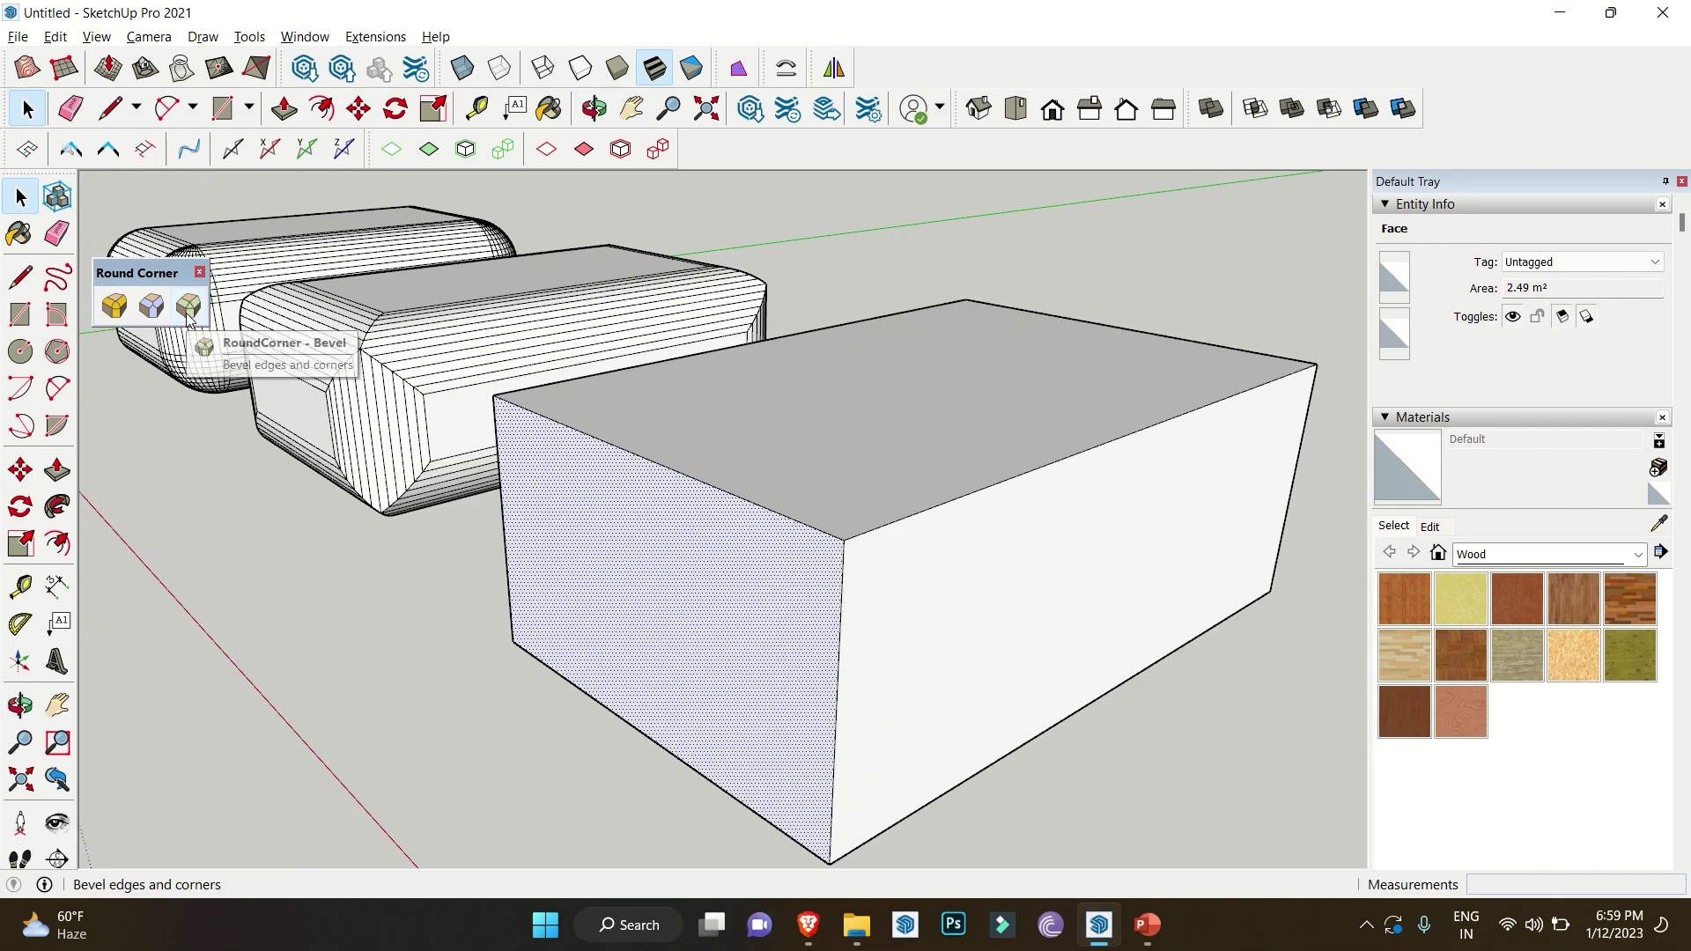
# - Bevel the front, top and right face edges with a 300 mm offset
pyautogui.click(190, 307)
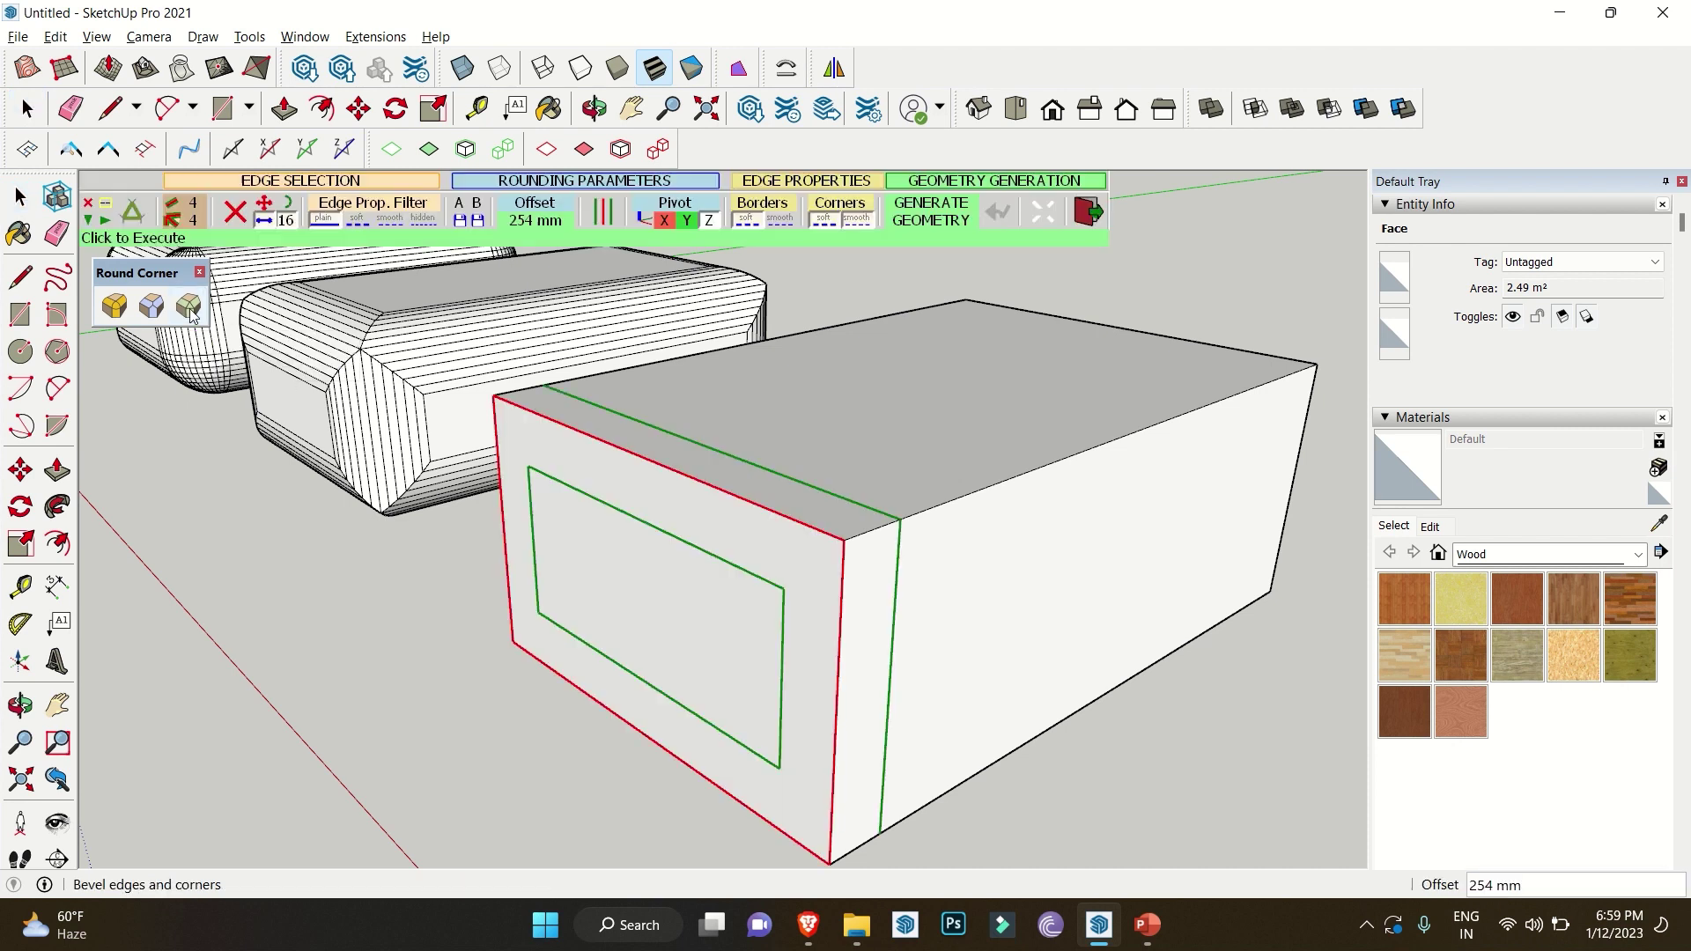
pyautogui.click(532, 220)
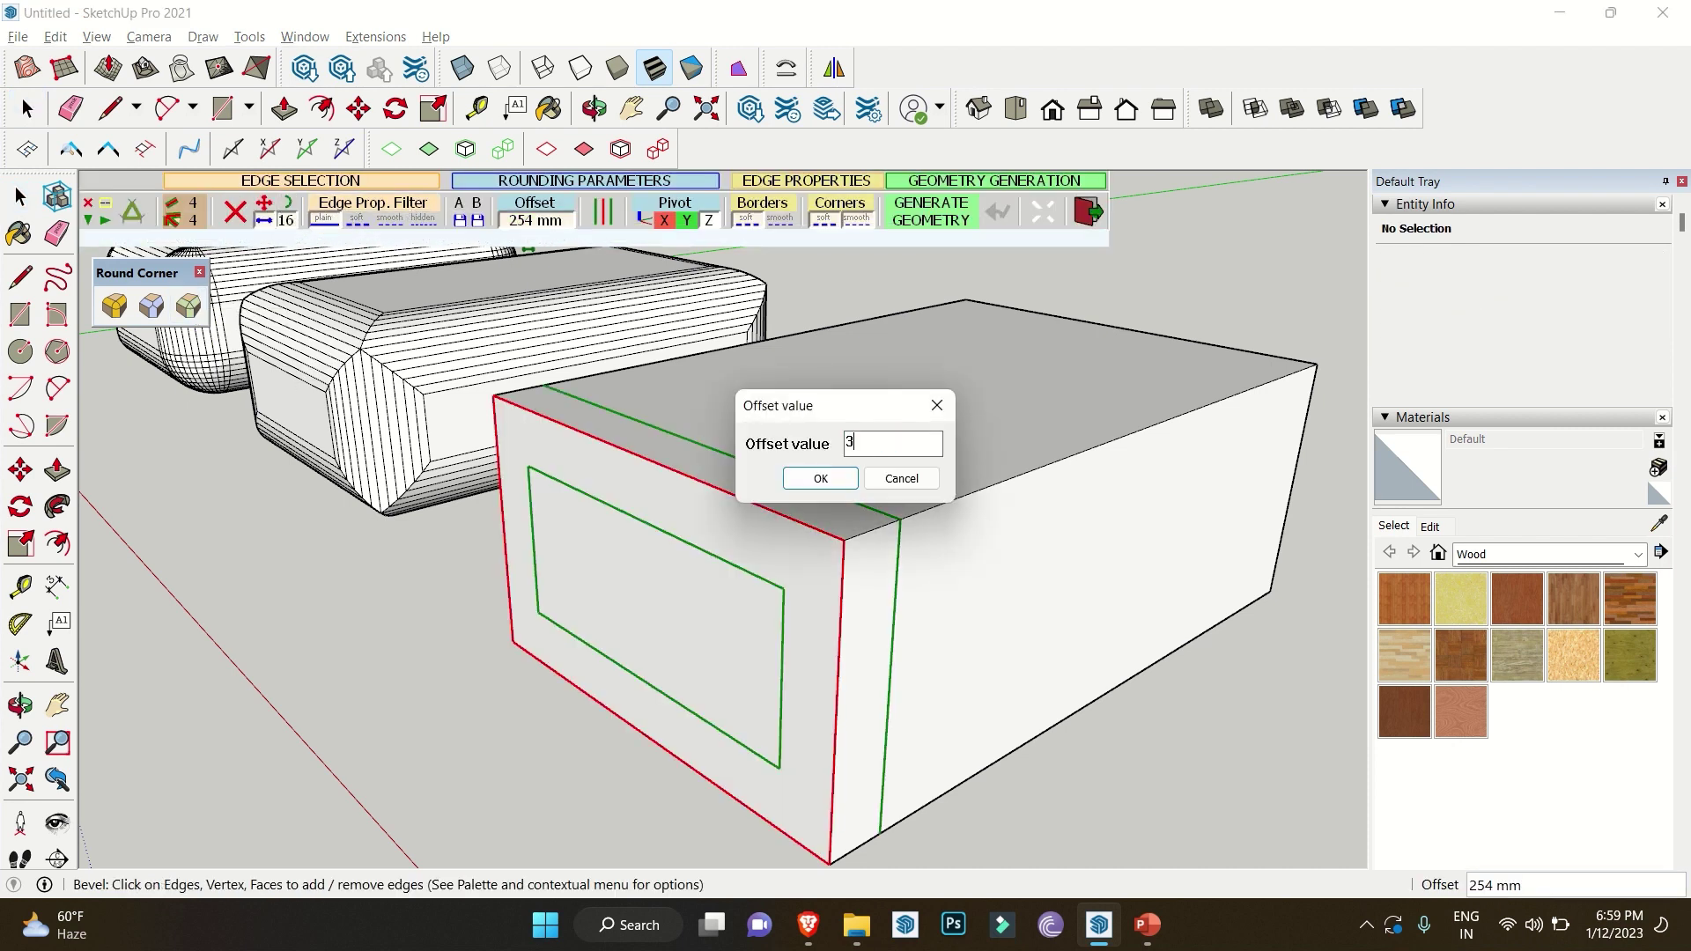
pyautogui.press('Return')
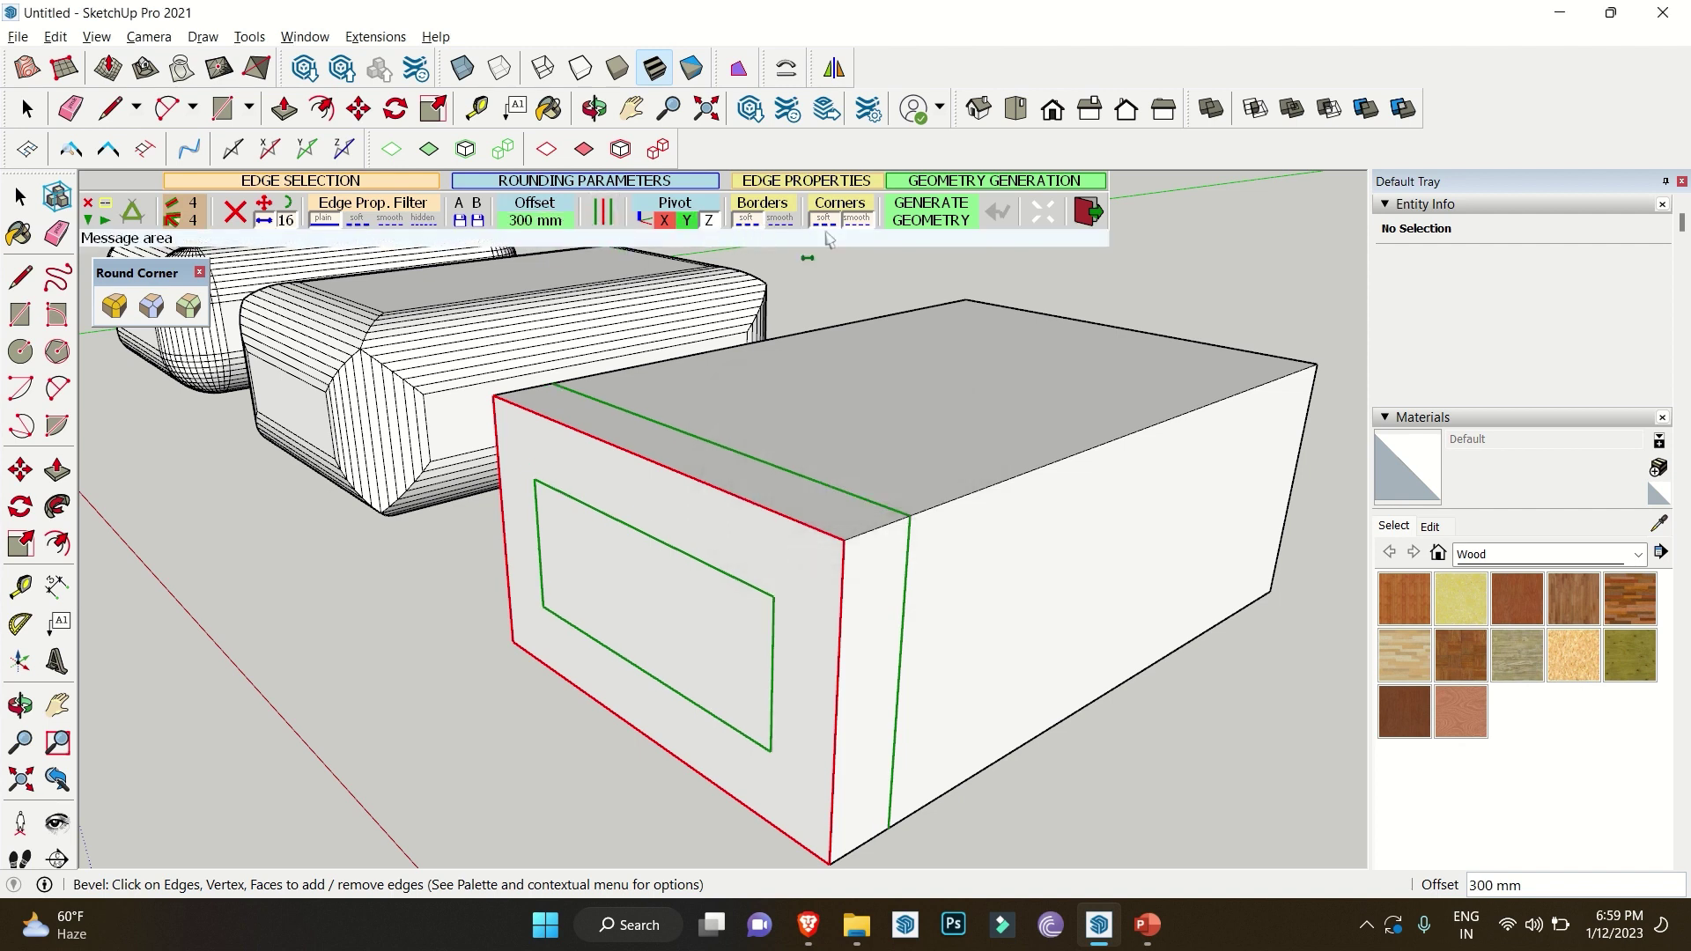
pyautogui.click(880, 369)
pyautogui.click(1001, 563)
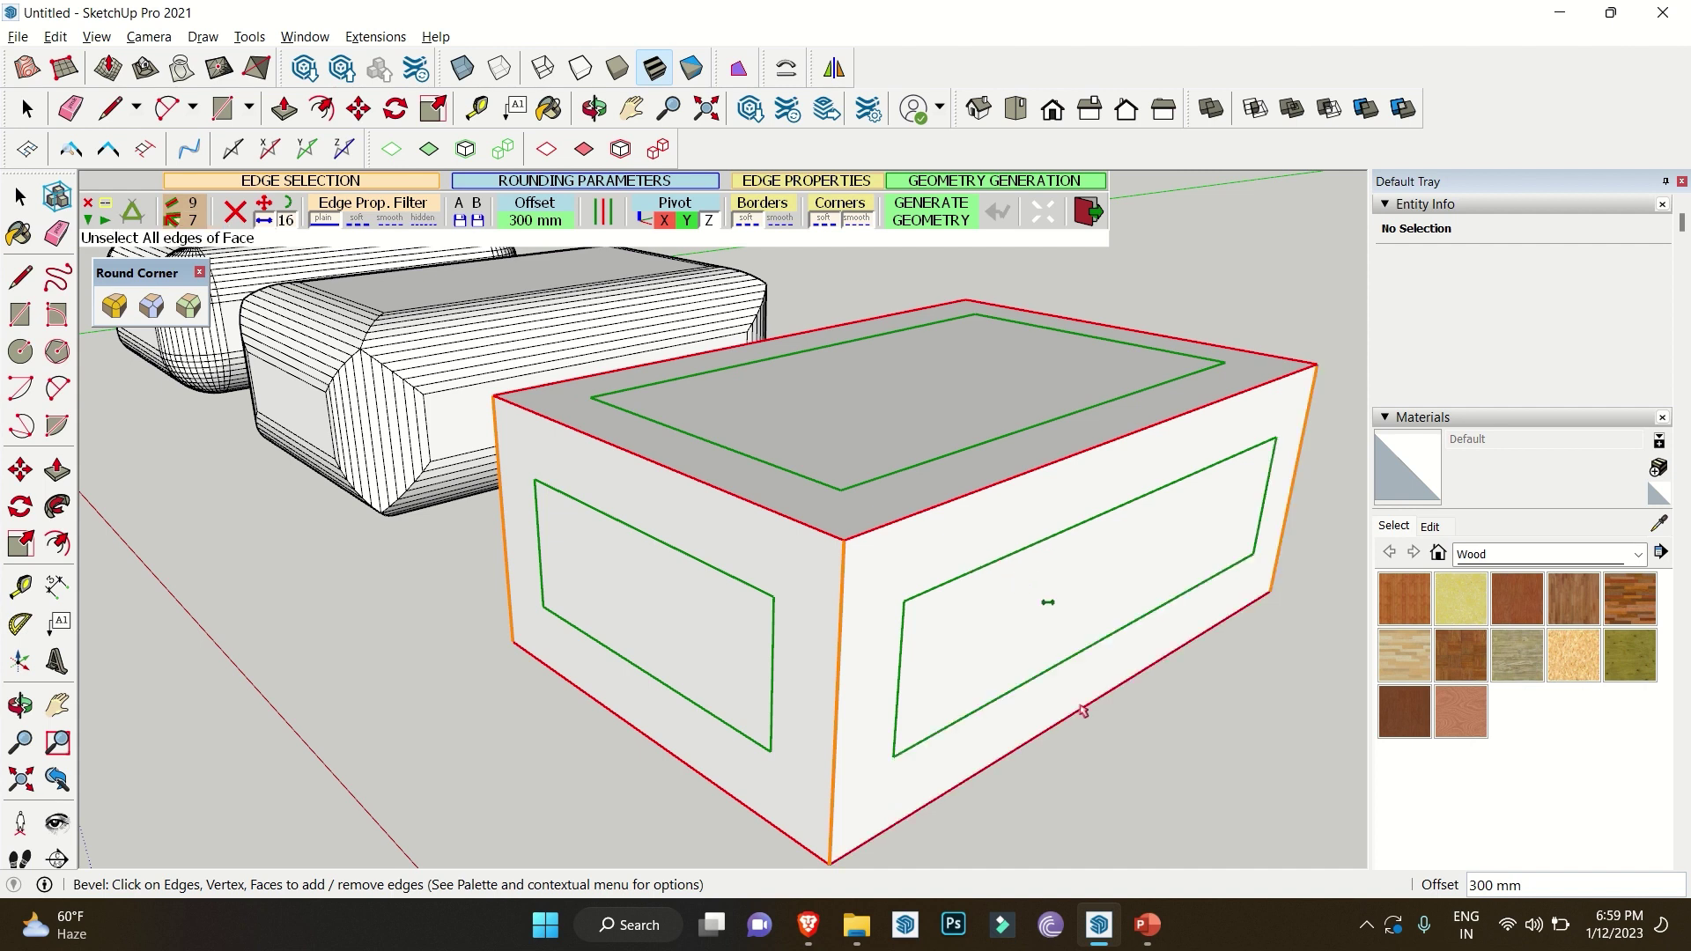
pyautogui.press('Return')
# - Orbit and pan around the bevelled box until the rounded, sharp and bevelled boxes appear side by side
pyautogui.scroll(-1, 844, 599)
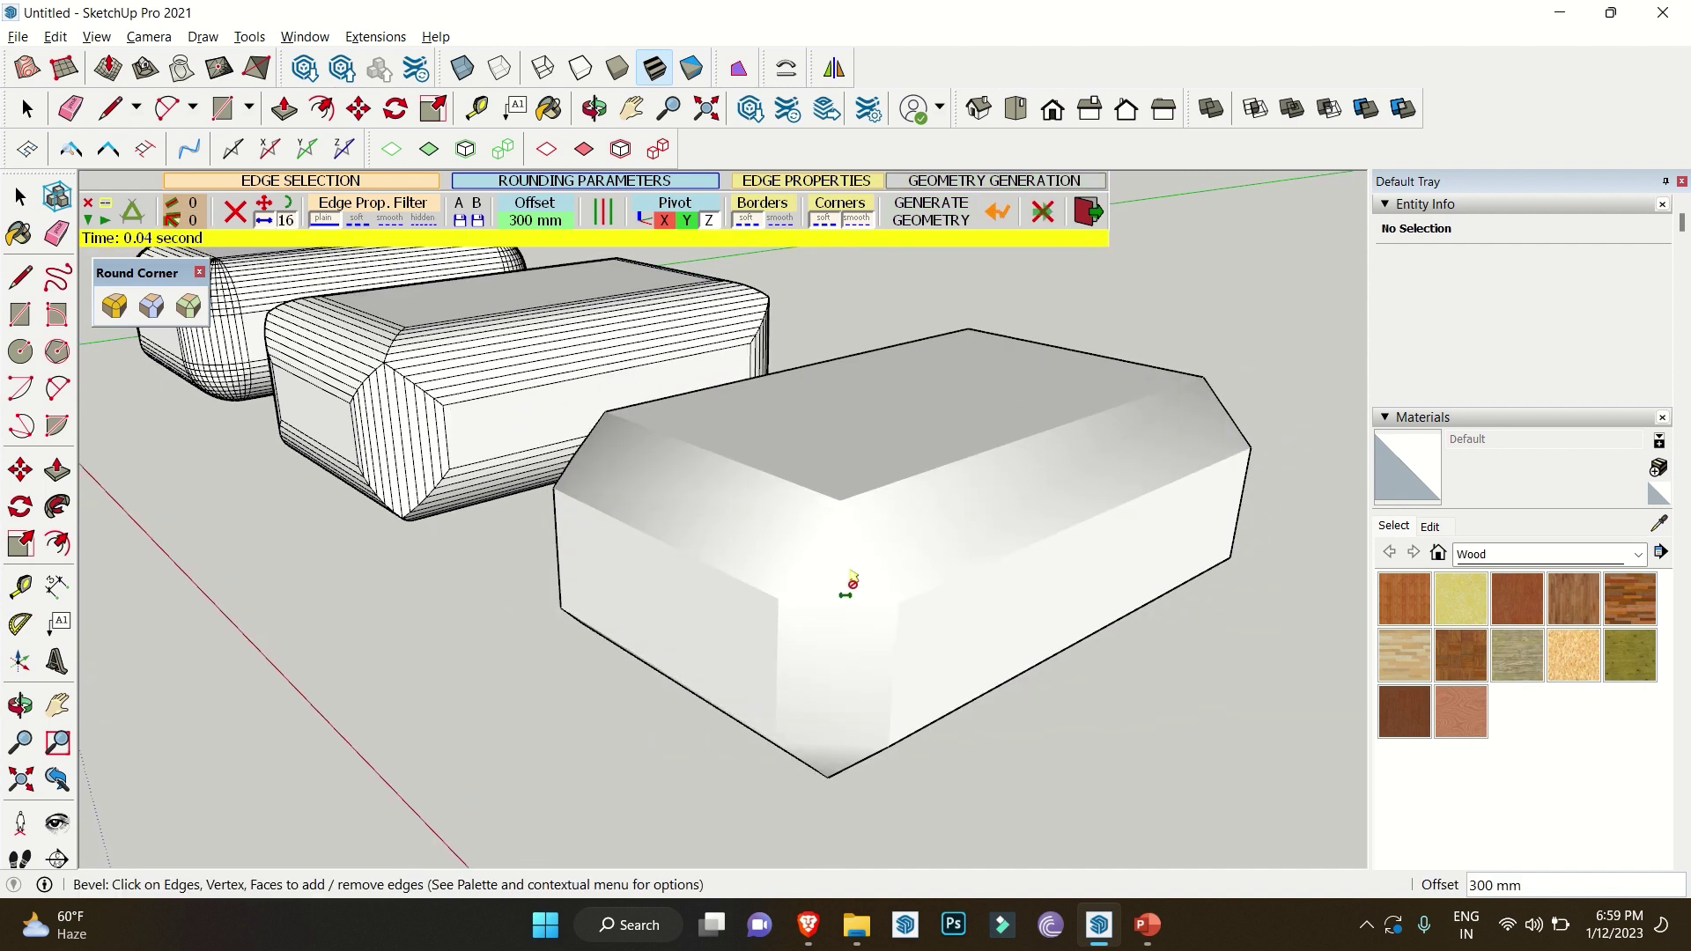
pyautogui.moveTo(850, 583); pyautogui.dragTo(883, 562, button='middle')
pyautogui.scroll(1, 882, 556)
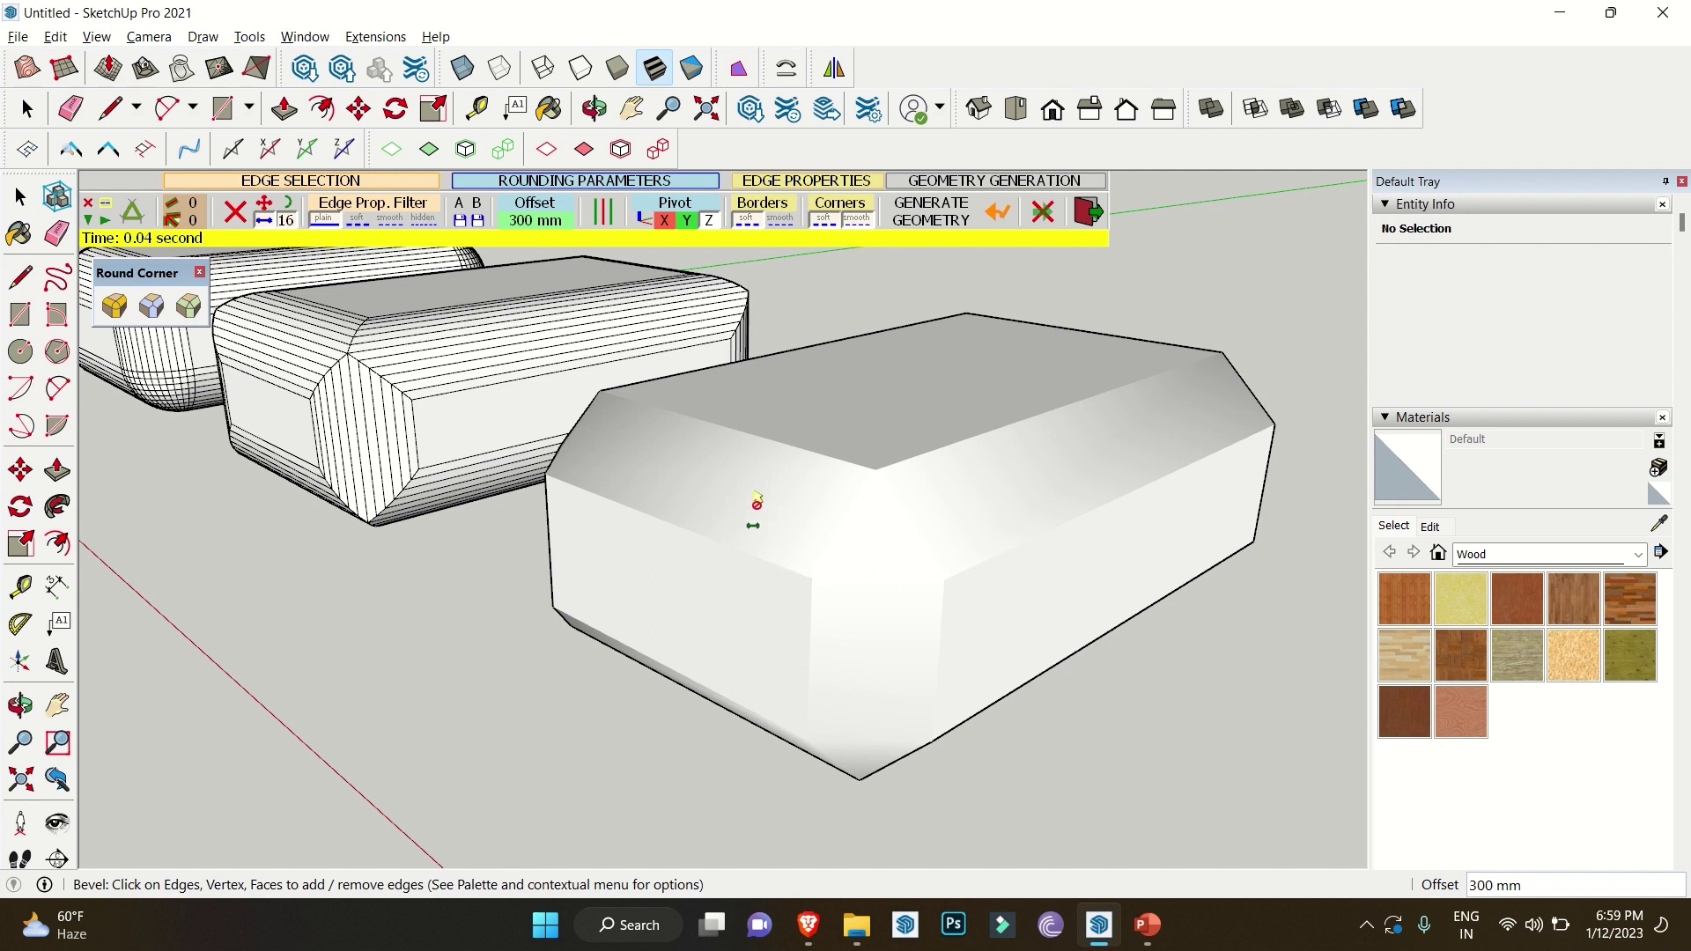
pyautogui.moveTo(755, 499); pyautogui.dragTo(1161, 359, button='middle')
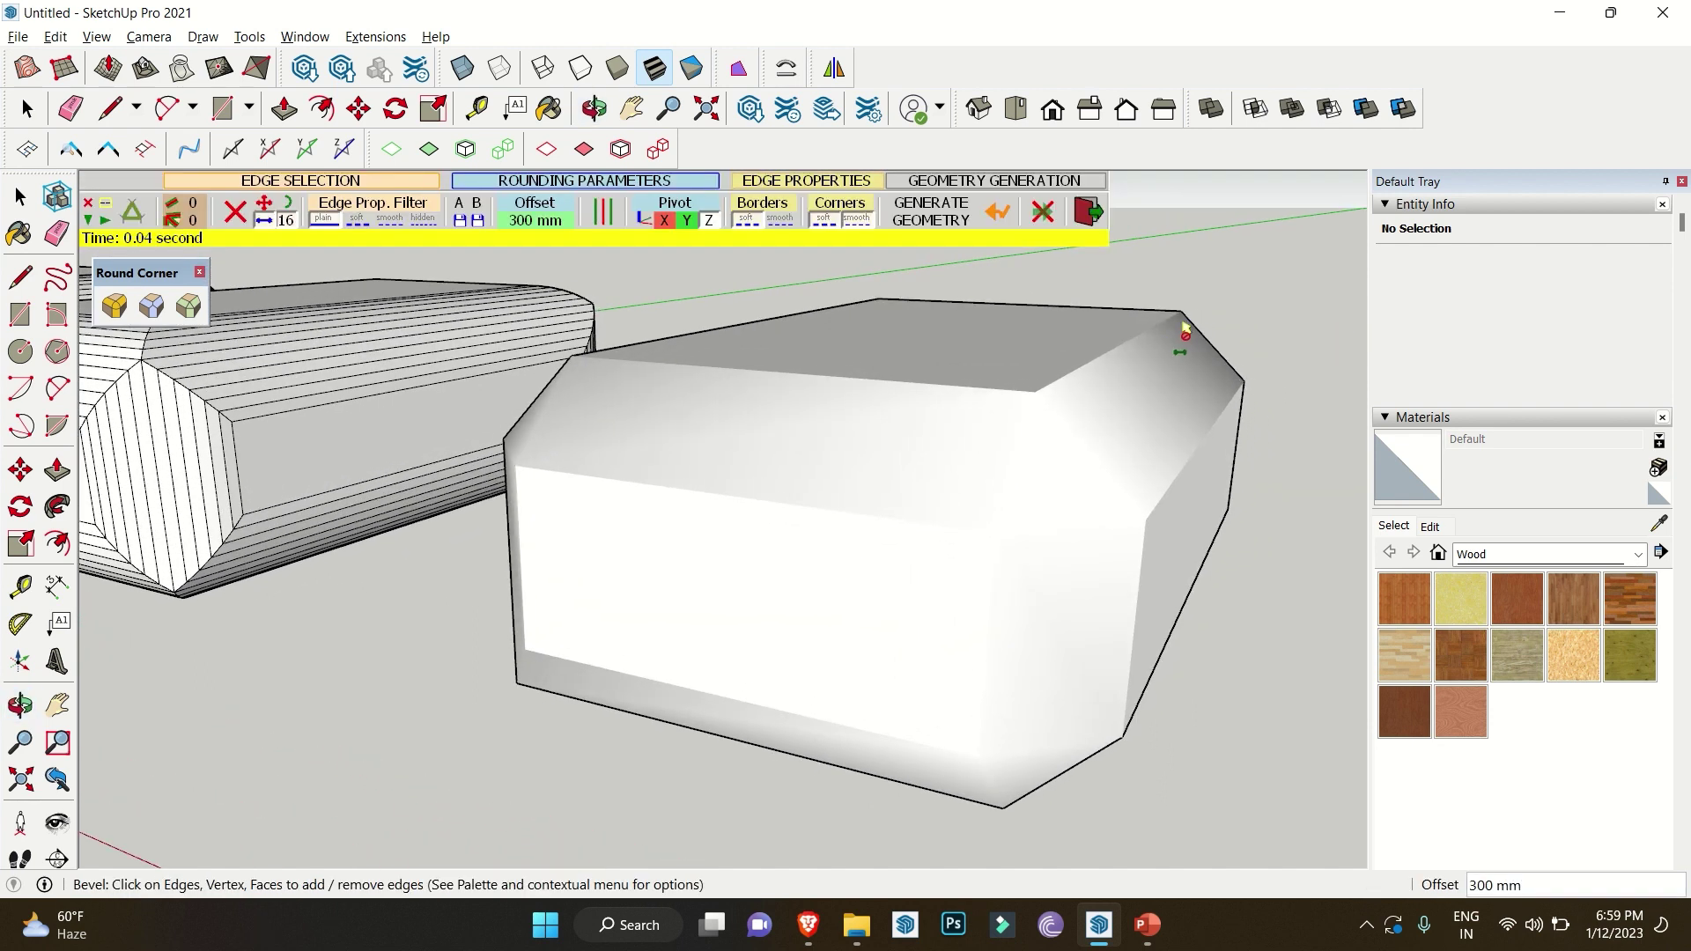
pyautogui.scroll(-2, 1213, 377)
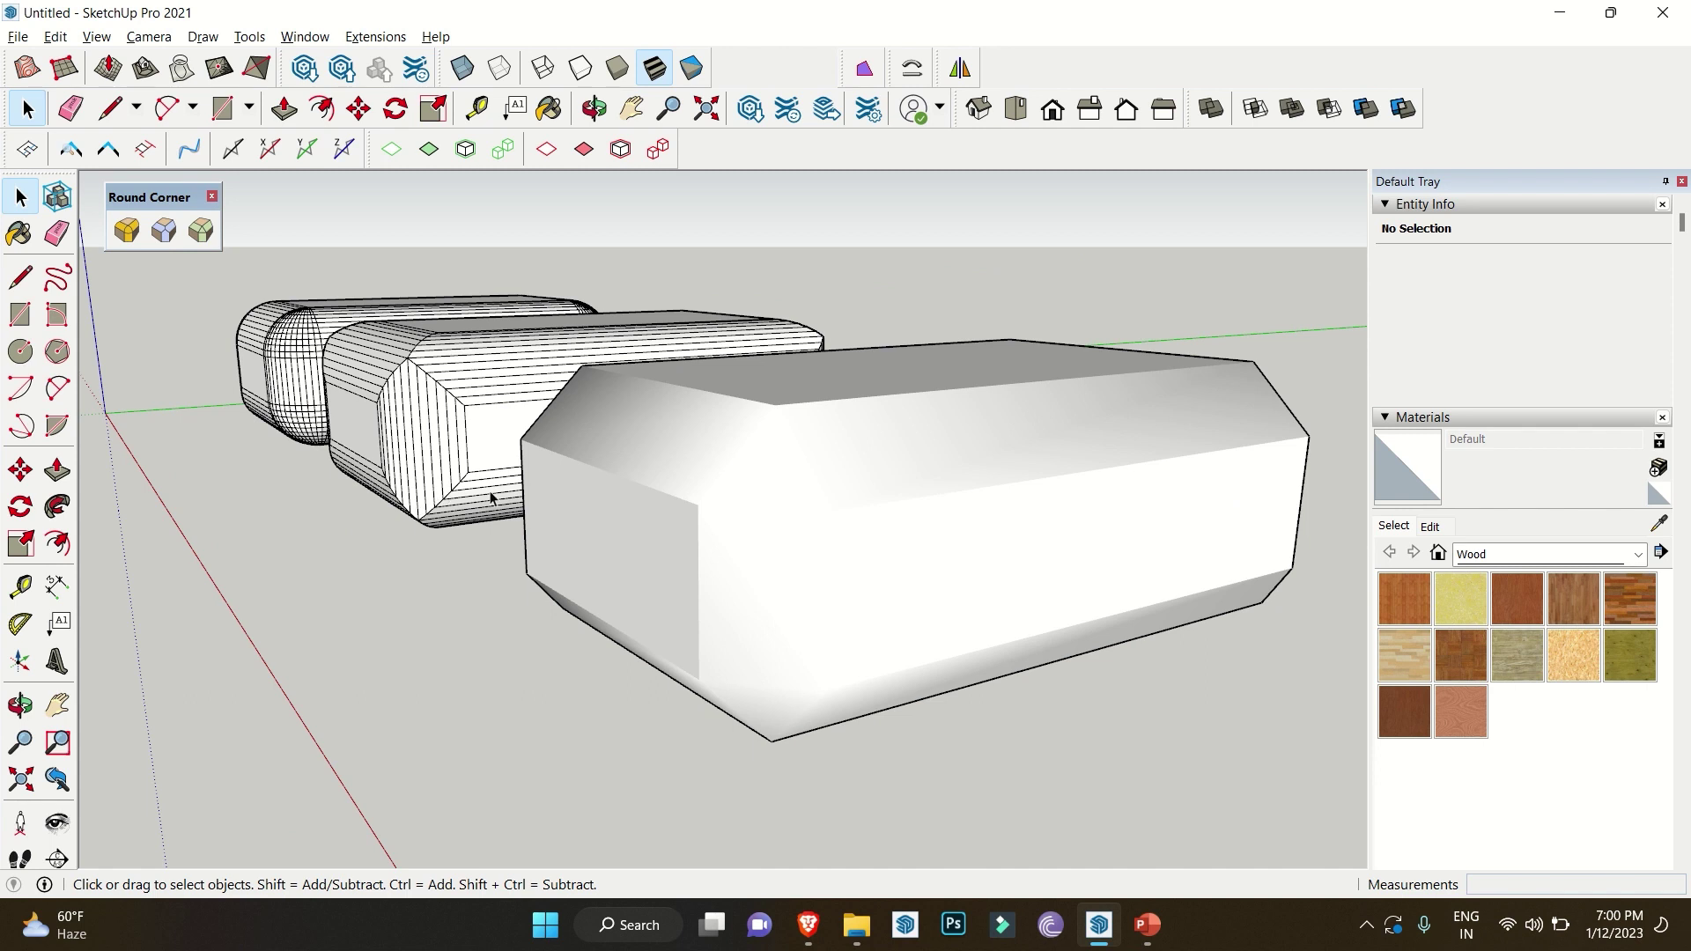
pyautogui.keyDown('shift'); pyautogui.moveTo(491, 496); pyautogui.dragTo(456, 449, button='middle'); pyautogui.keyUp('shift')
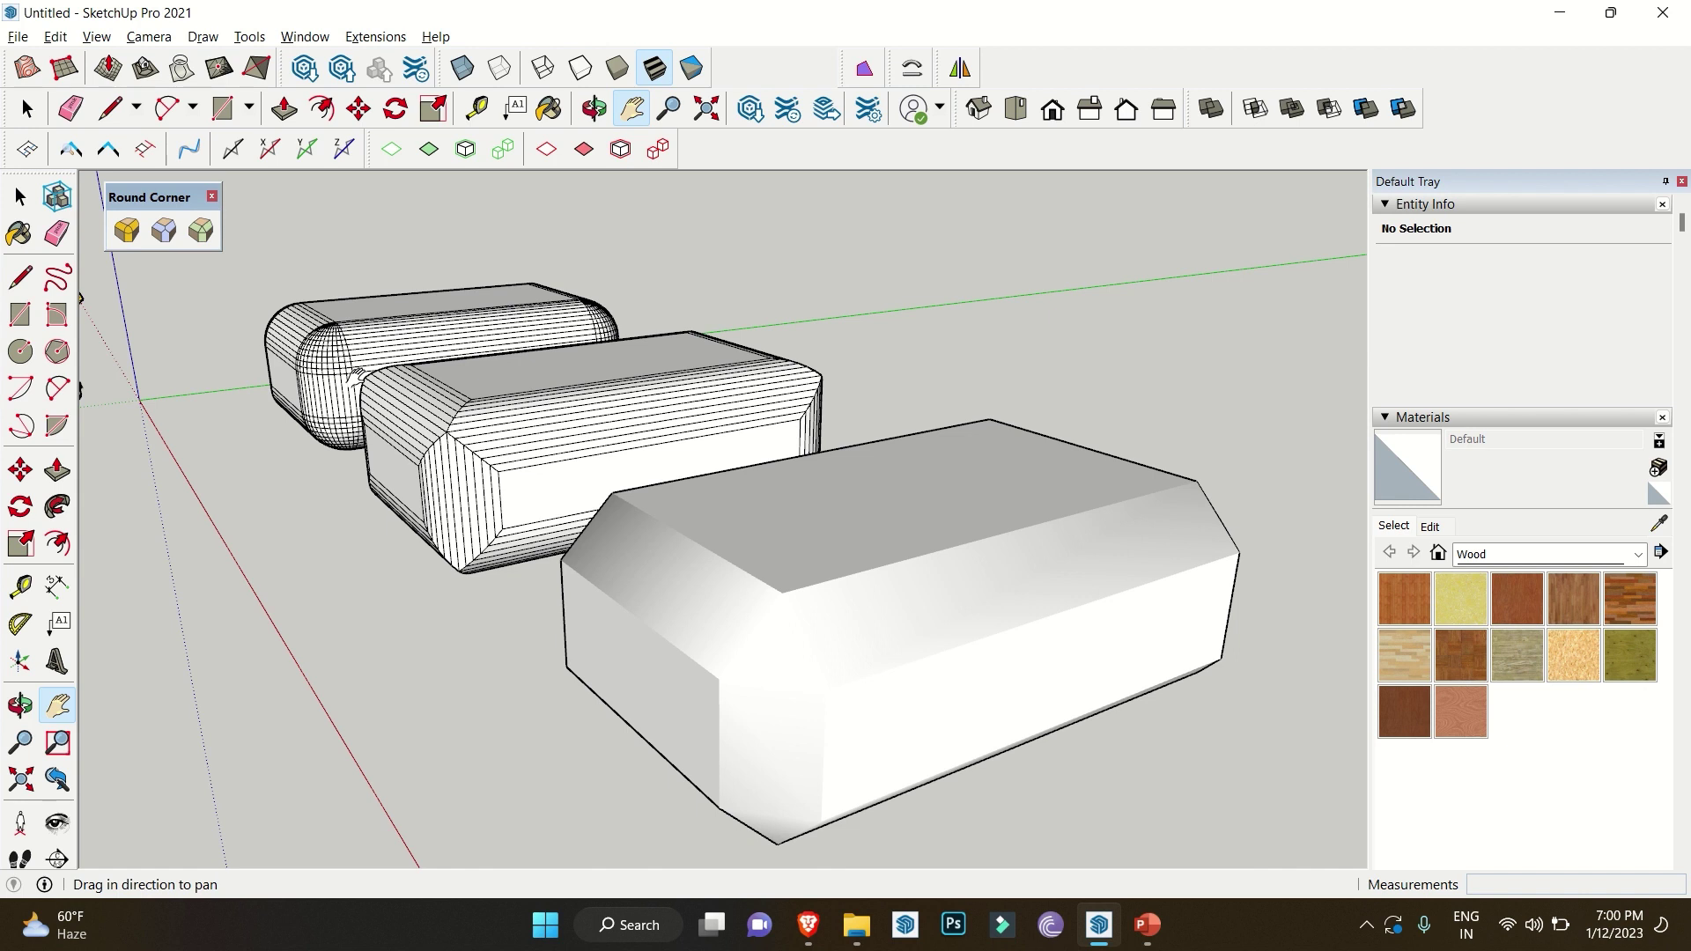
# - Trial-round the top front and top left edges of the third box and inspect the result
pyautogui.moveTo(356, 376); pyautogui.dragTo(690, 407, button='middle')
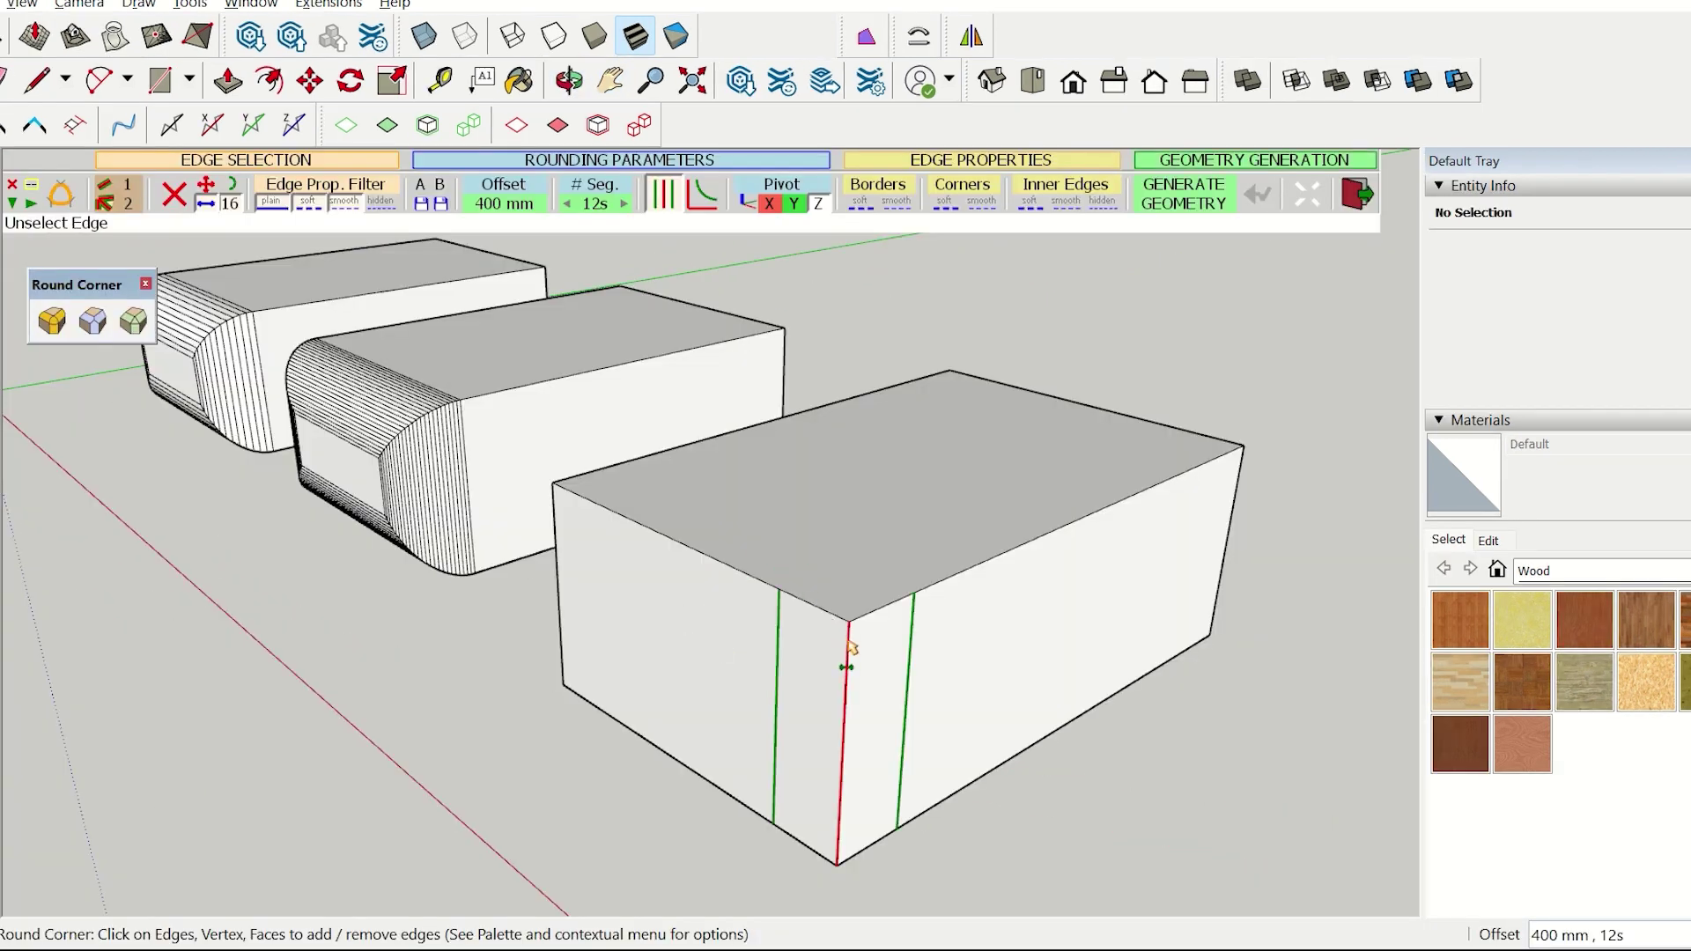
pyautogui.scroll(1, 856, 645)
pyautogui.scroll(-1, 771, 540)
pyautogui.scroll(1, 879, 708)
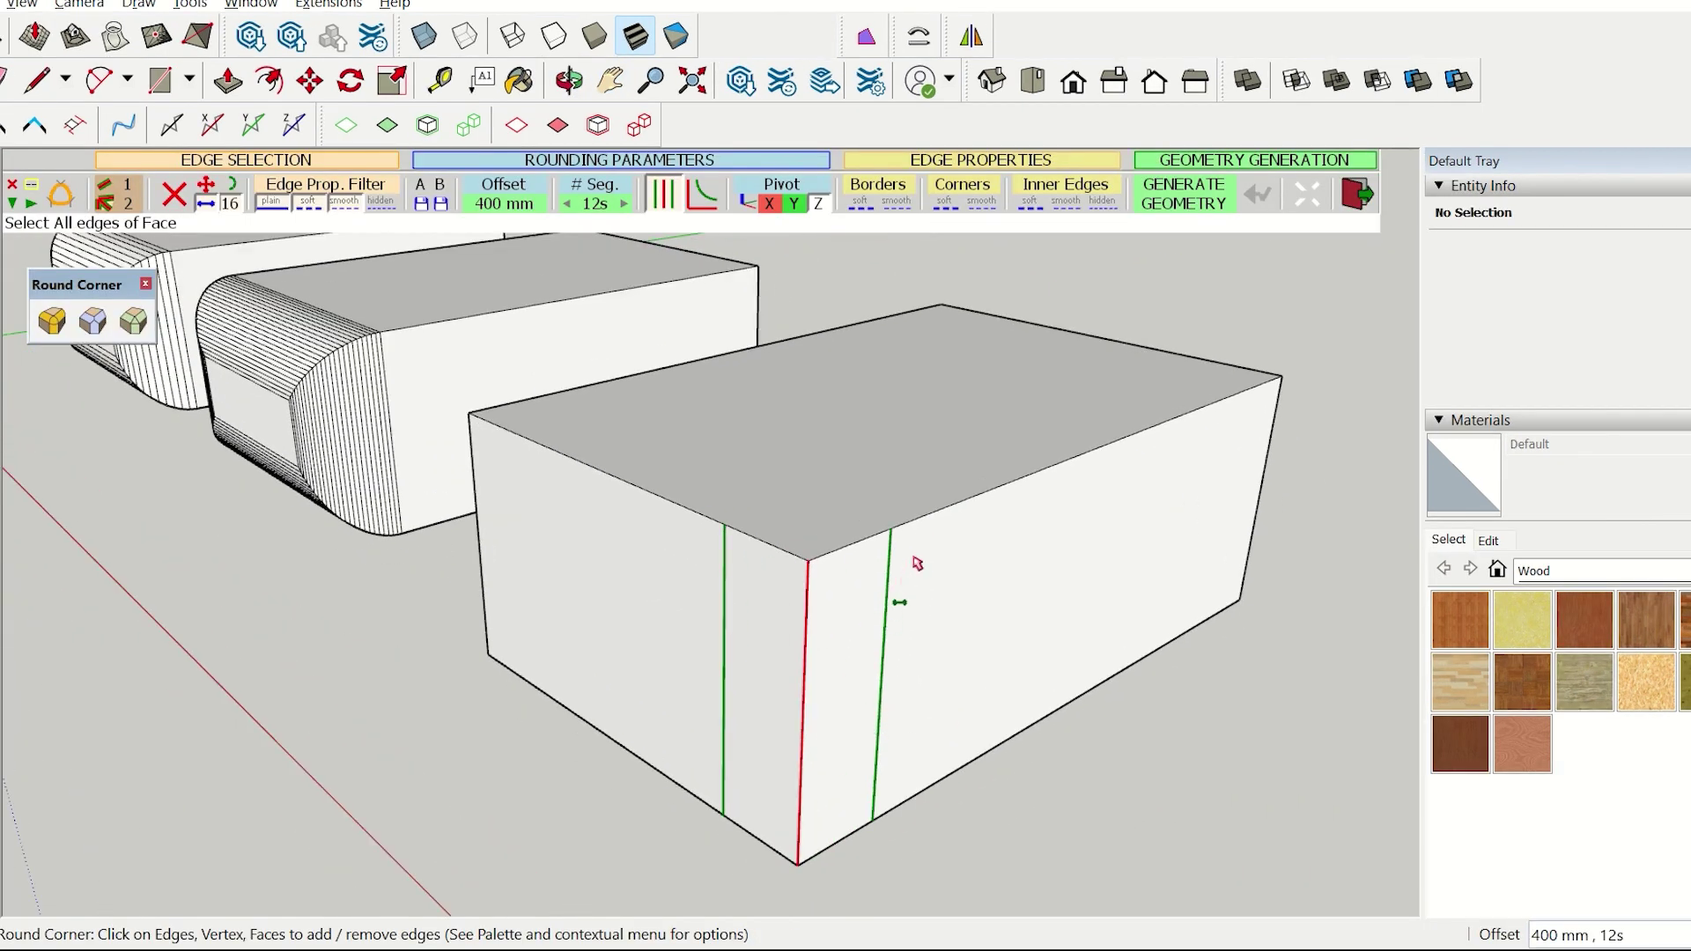
pyautogui.click(943, 509)
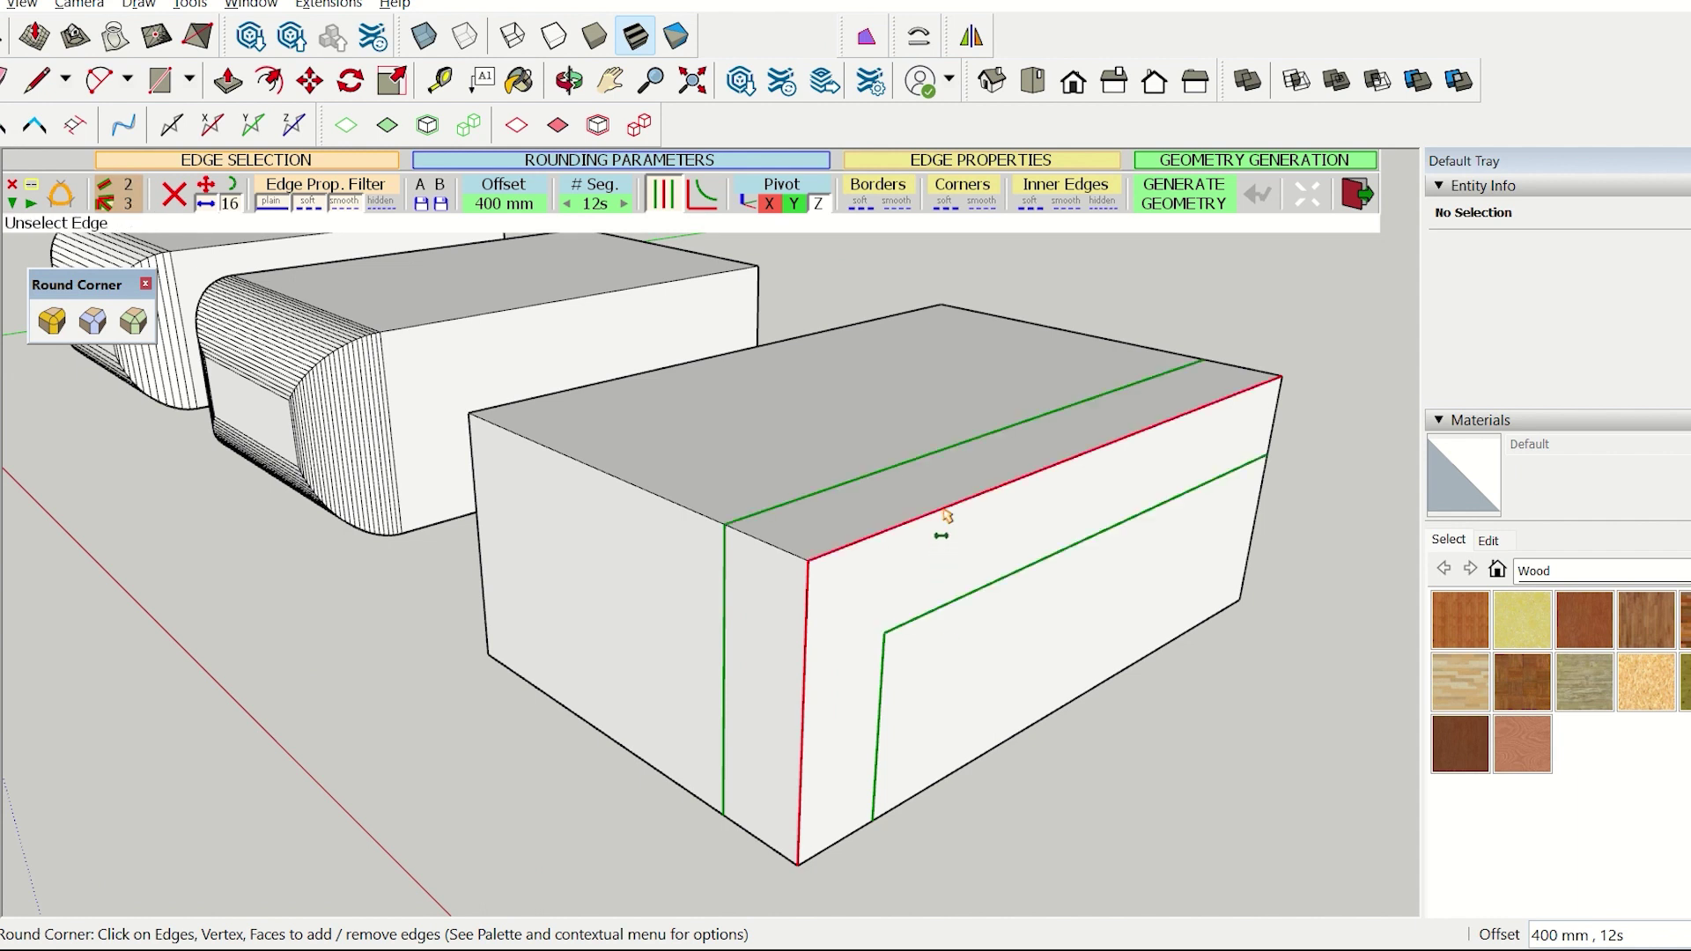
pyautogui.click(707, 519)
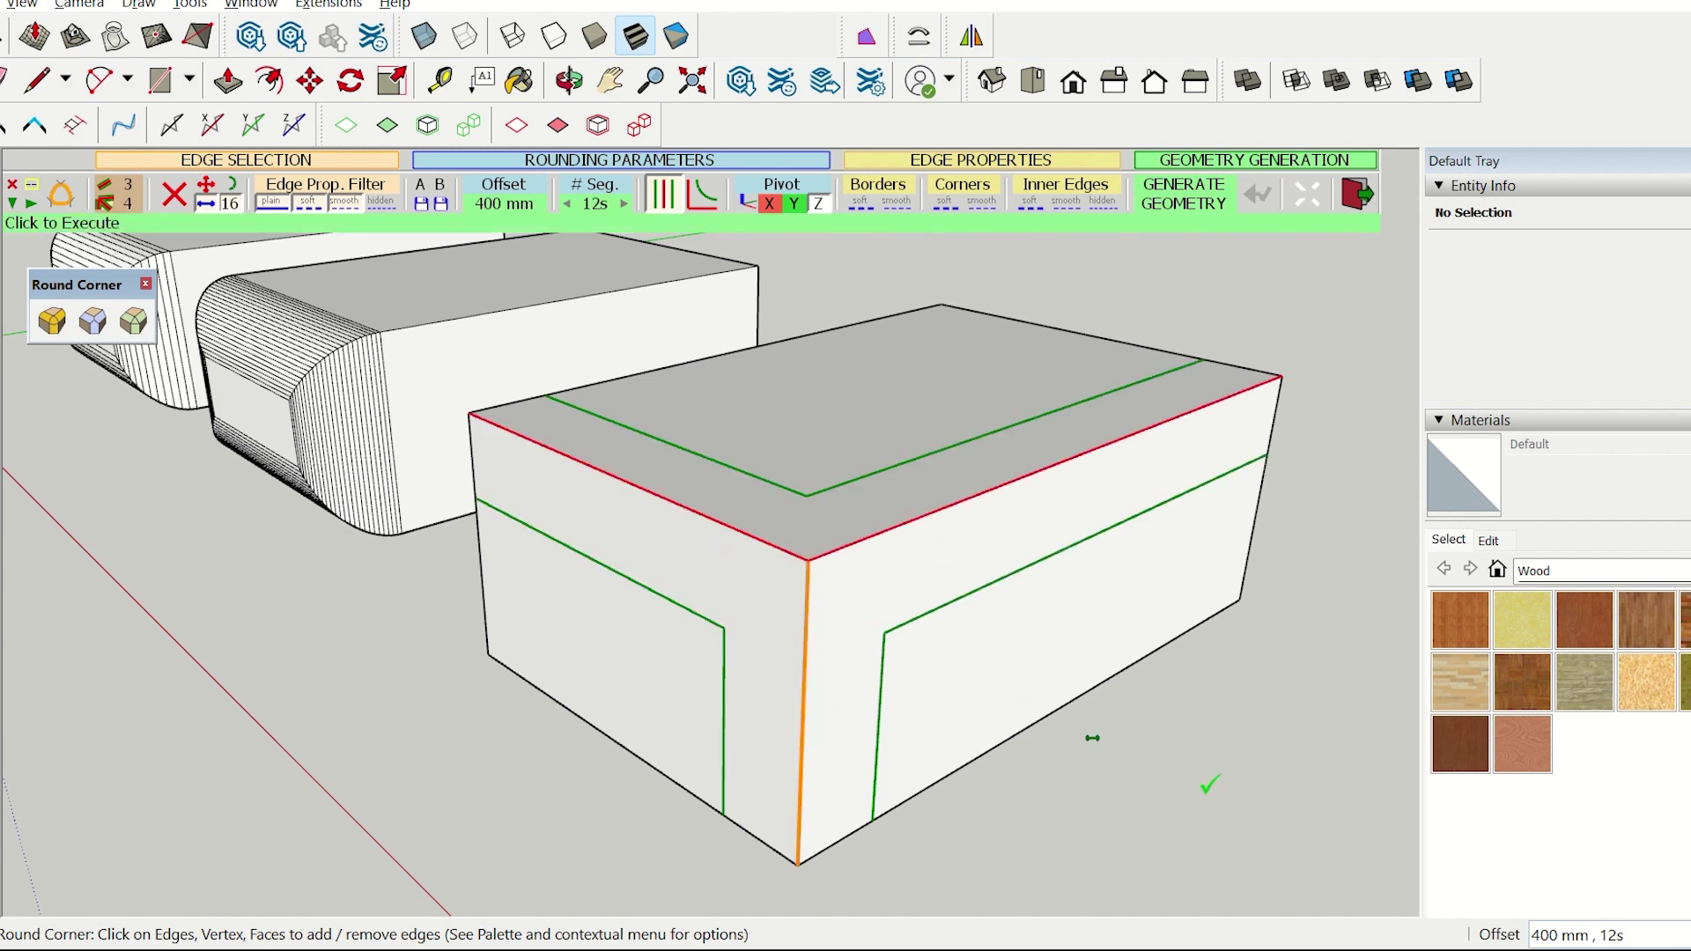
pyautogui.click(1207, 784)
pyautogui.scroll(-1, 915, 527)
pyautogui.moveTo(916, 526); pyautogui.dragTo(863, 556, button='middle')
pyautogui.scroll(1, 856, 560)
pyautogui.scroll(1, 857, 560)
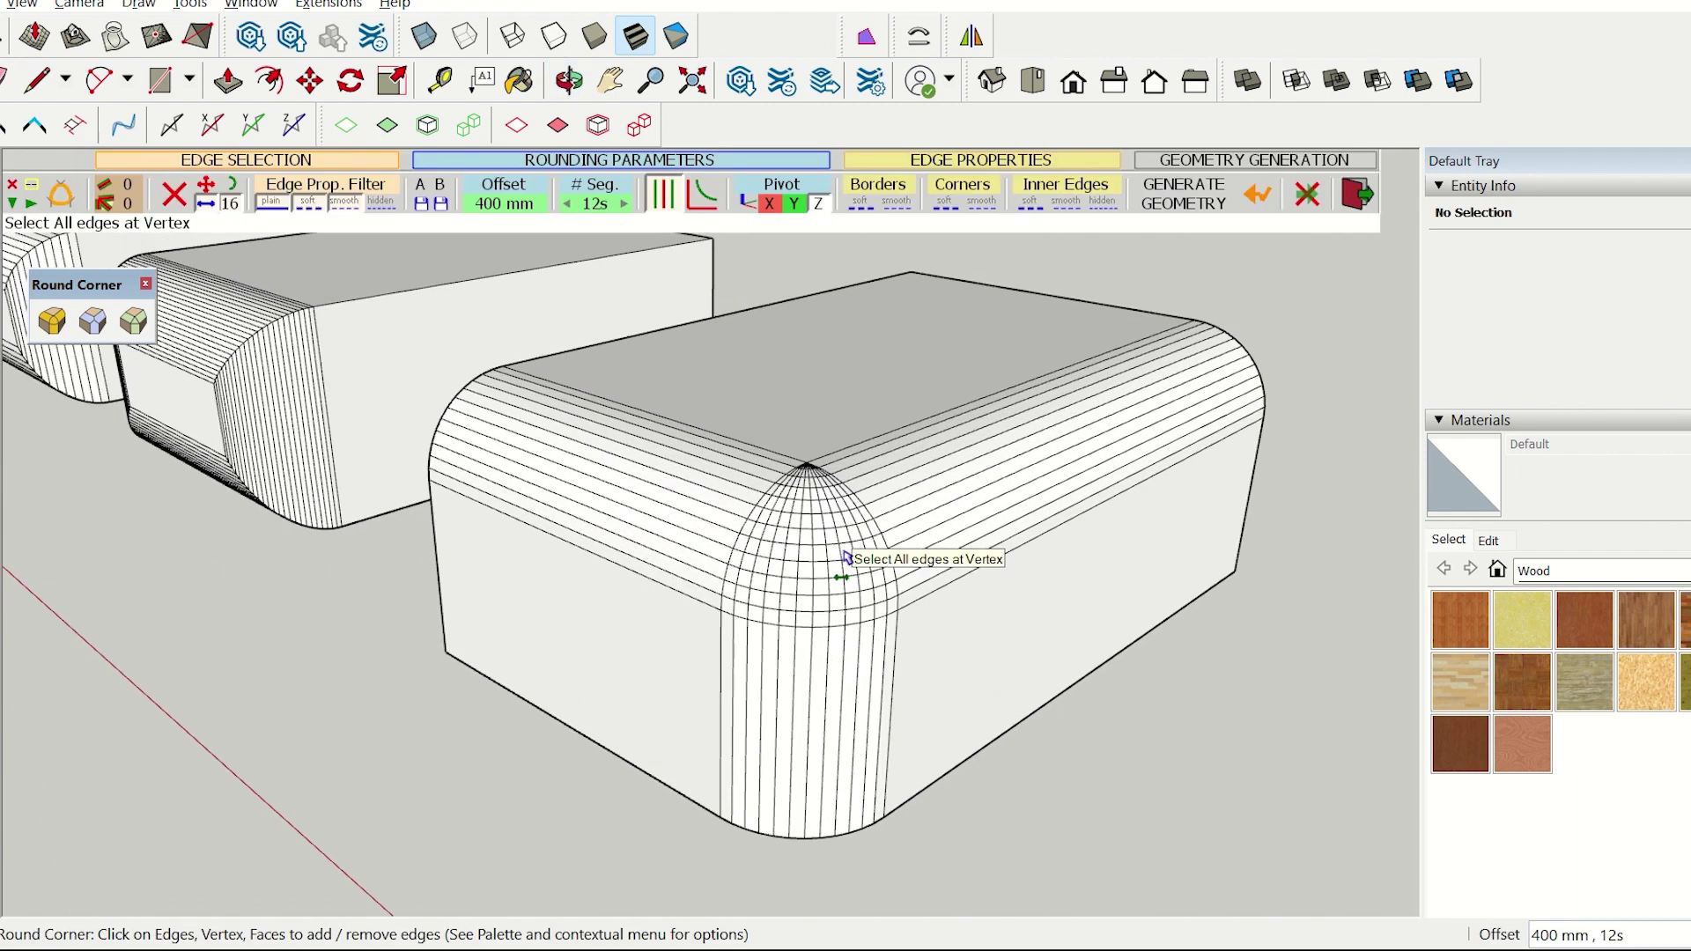
# - Discard the trial and round all top-face edges with a 400 mm offset and 12 segments
pyautogui.press('Escape')
pyautogui.press('Escape')
pyautogui.click(773, 451)
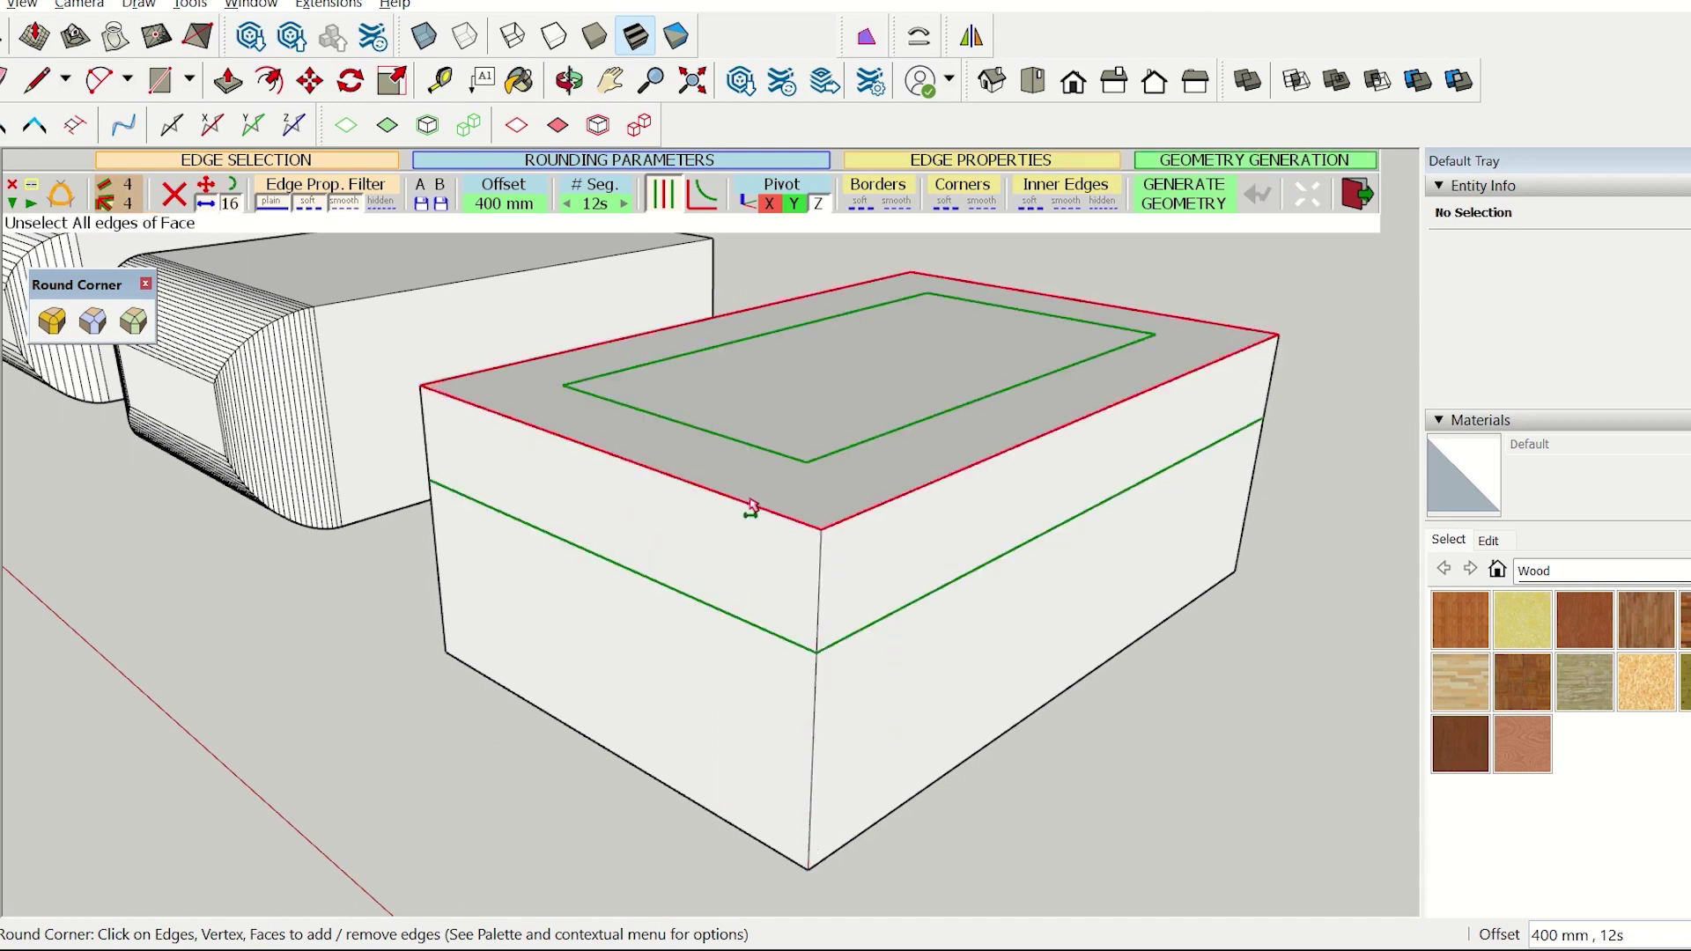
pyautogui.moveTo(753, 505); pyautogui.dragTo(836, 529, button='middle')
pyautogui.click(1136, 761)
pyautogui.moveTo(960, 636); pyautogui.dragTo(1004, 550, button='middle')
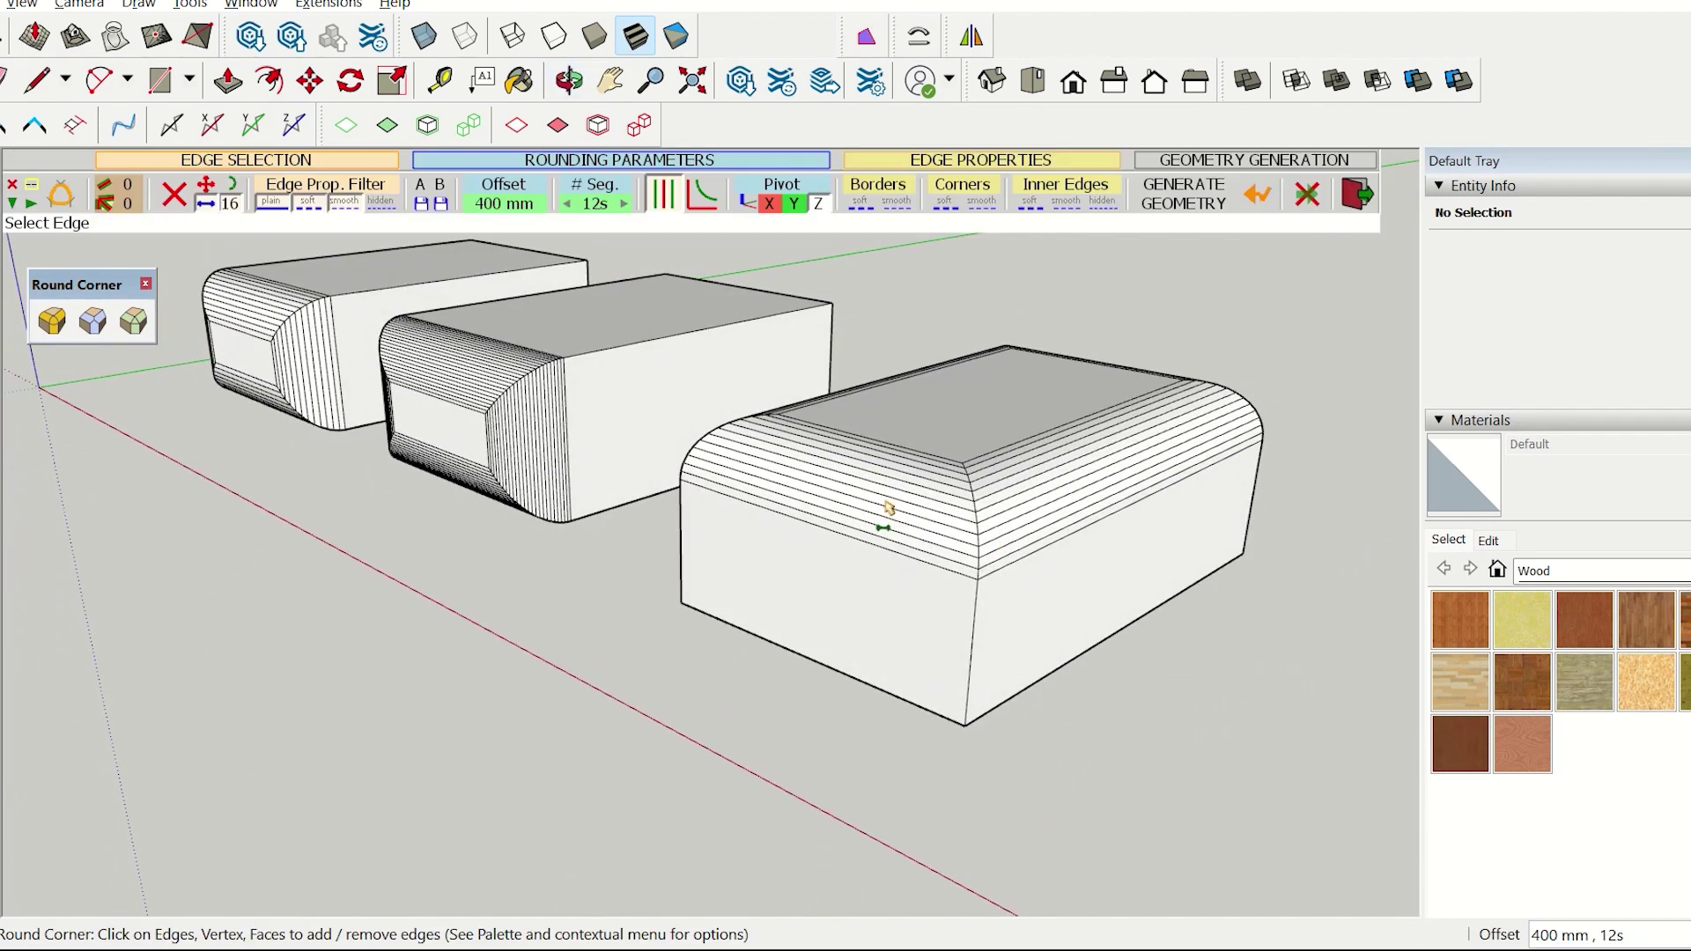